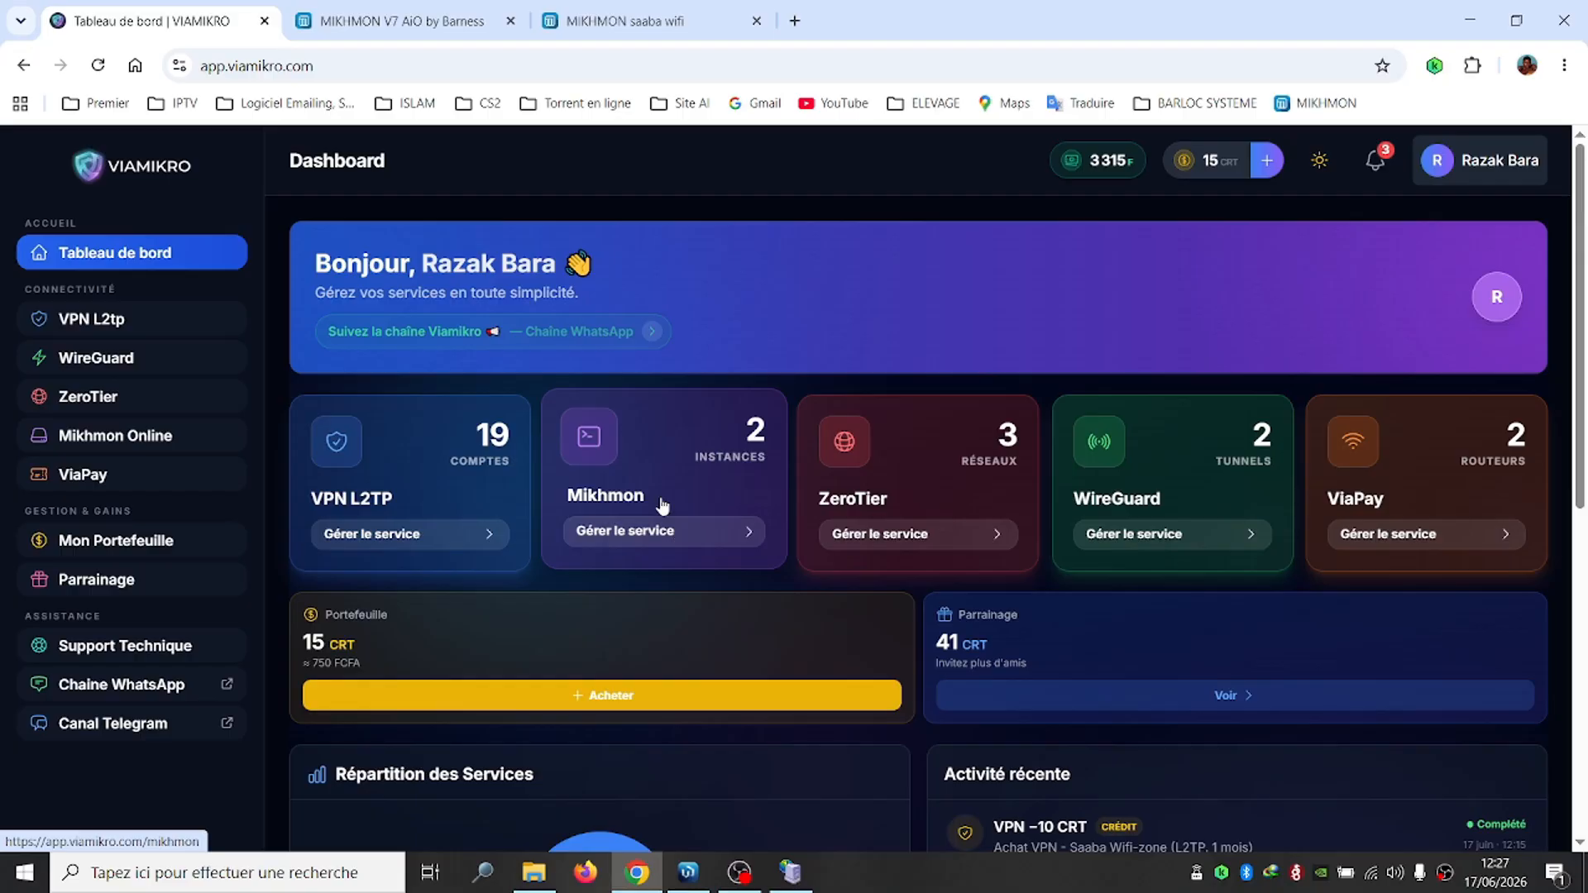
# Open the Mikhmon Online service and locate the barness server's web address in the list
pyautogui.click(660, 533)
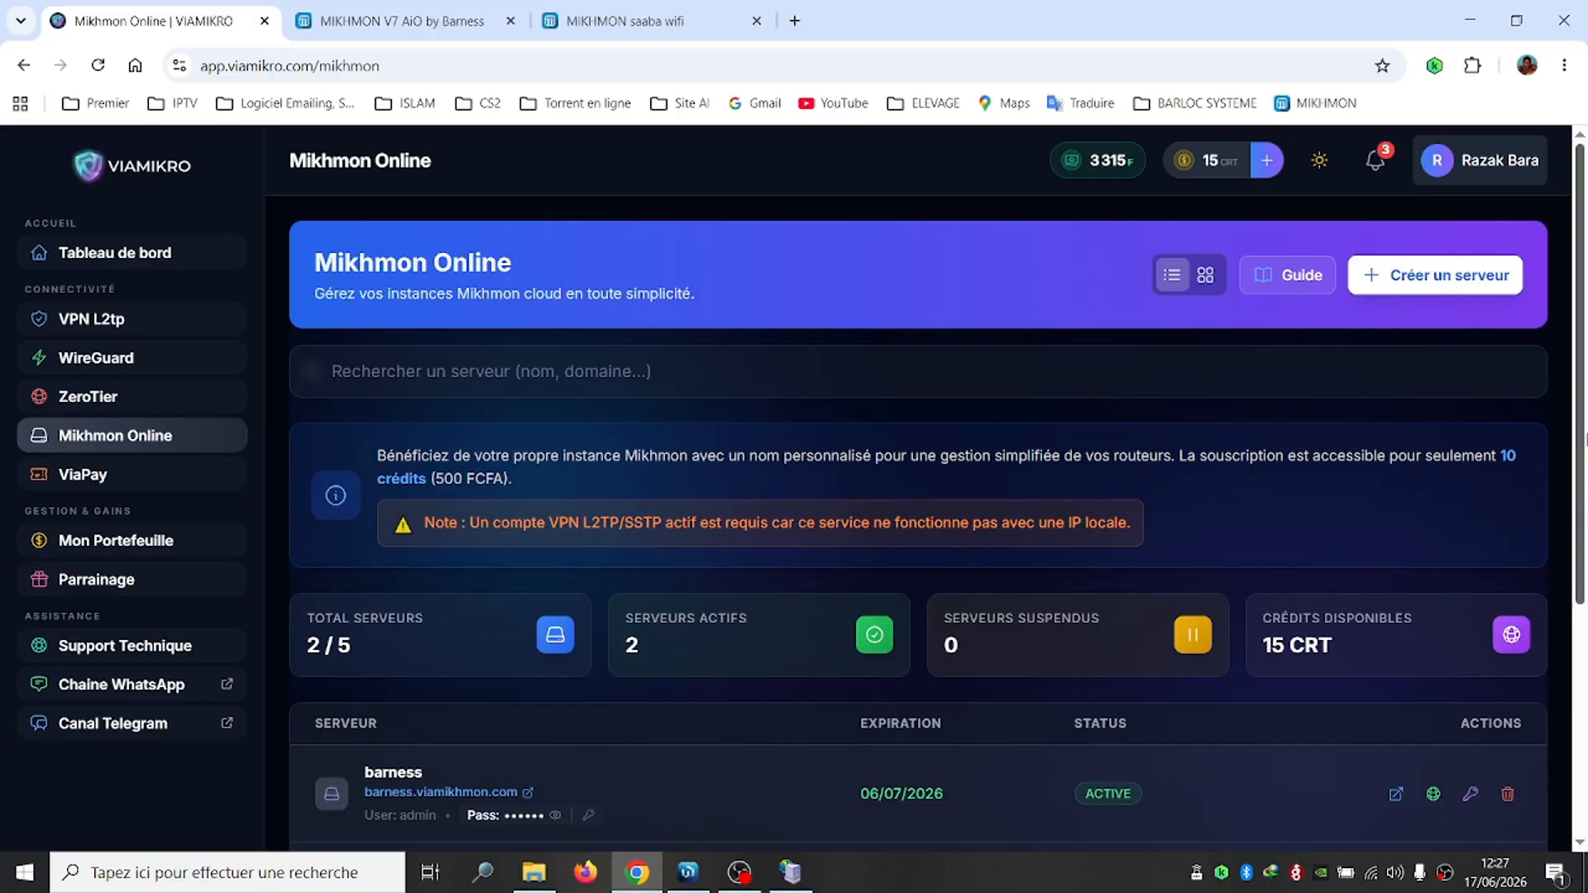
pyautogui.moveTo(1579, 542); pyautogui.dragTo(1584, 773)
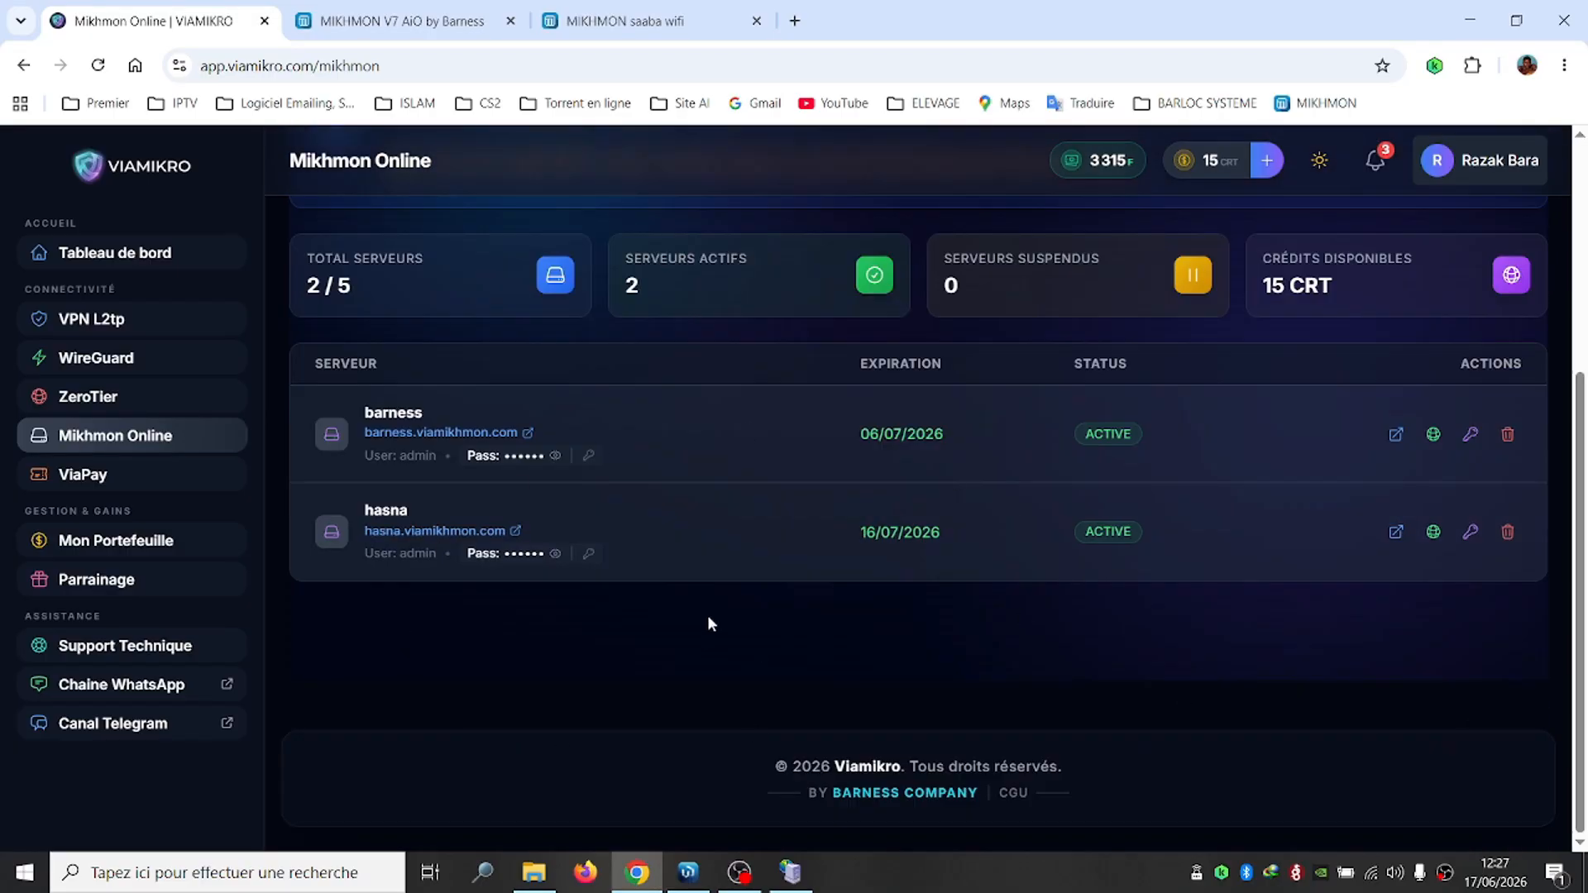
pyautogui.scroll(4, 416, 486)
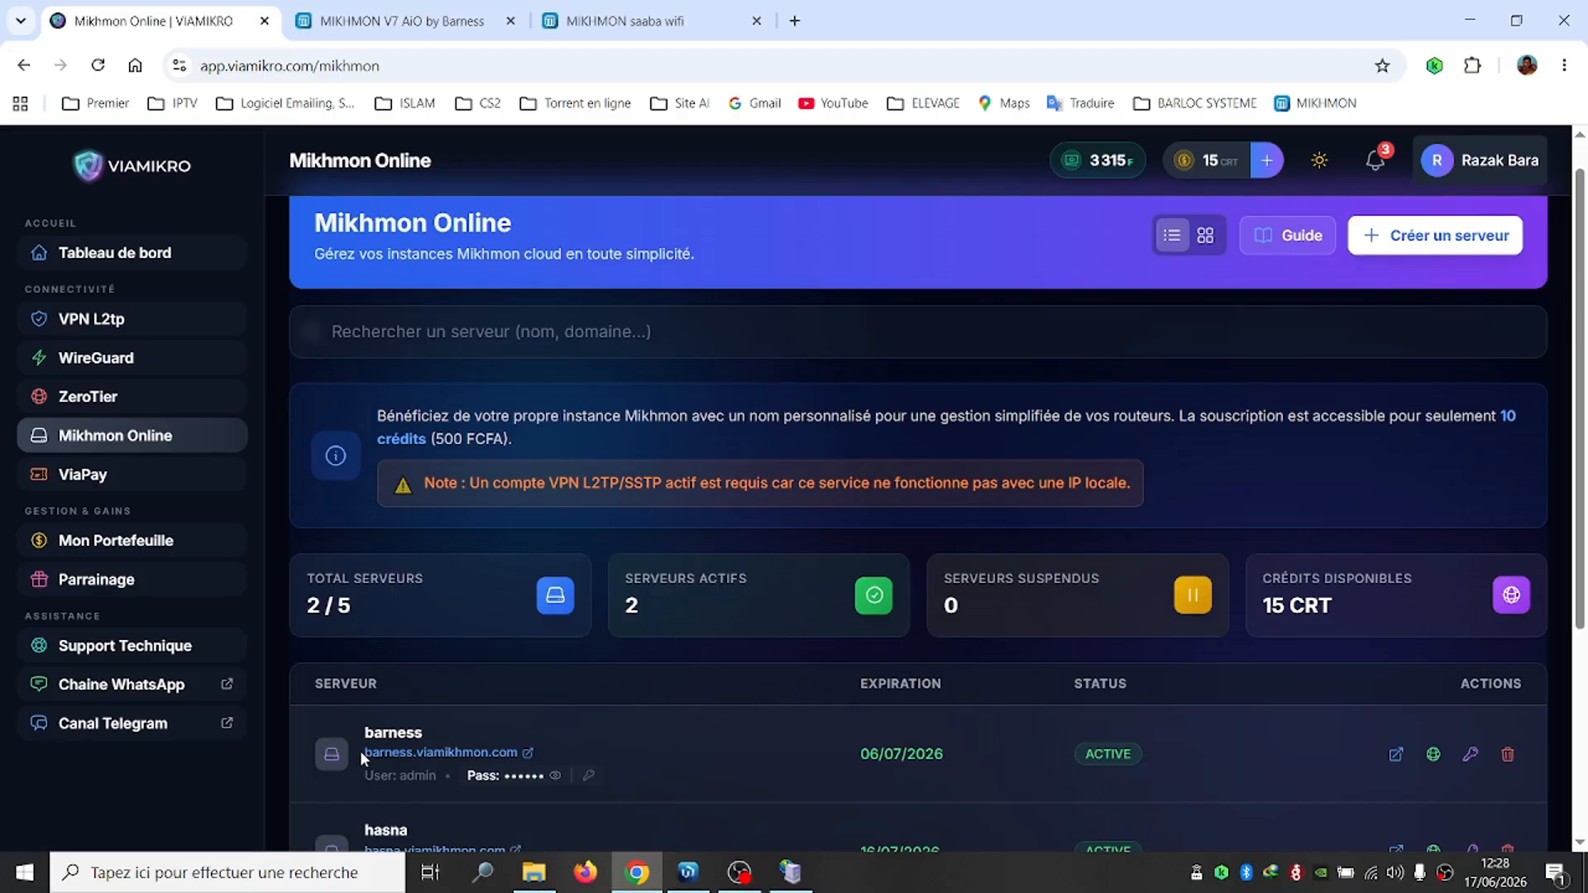
pyautogui.moveTo(364, 754); pyautogui.dragTo(526, 756)
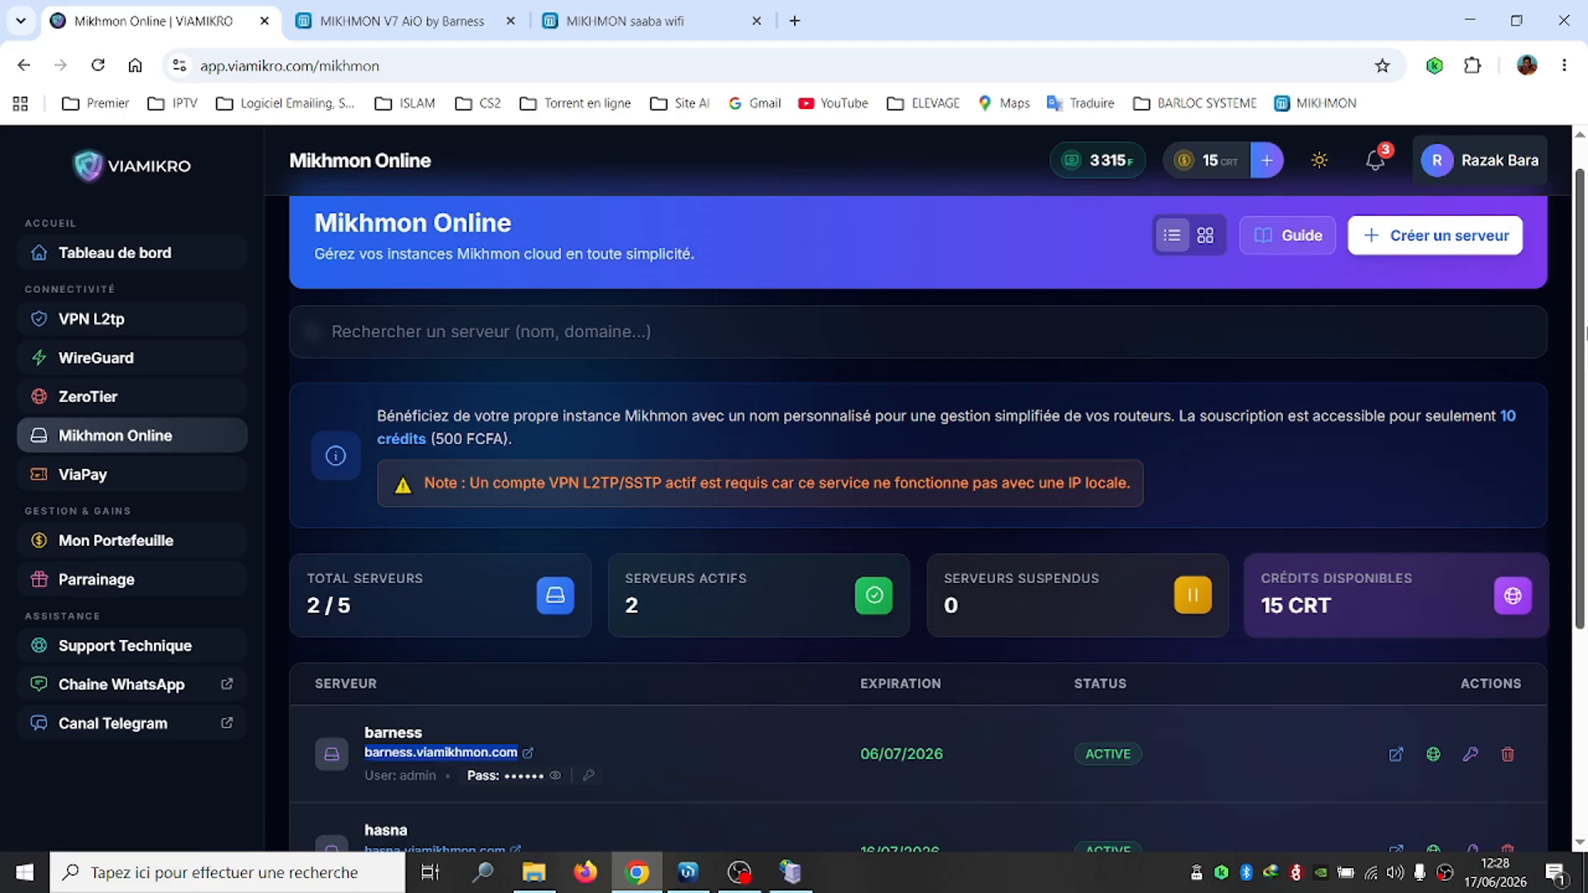
# Start a new server for 1 Mois (10 CRT) using the Mikhmon v7 (Version 7) template
pyautogui.click(1419, 240)
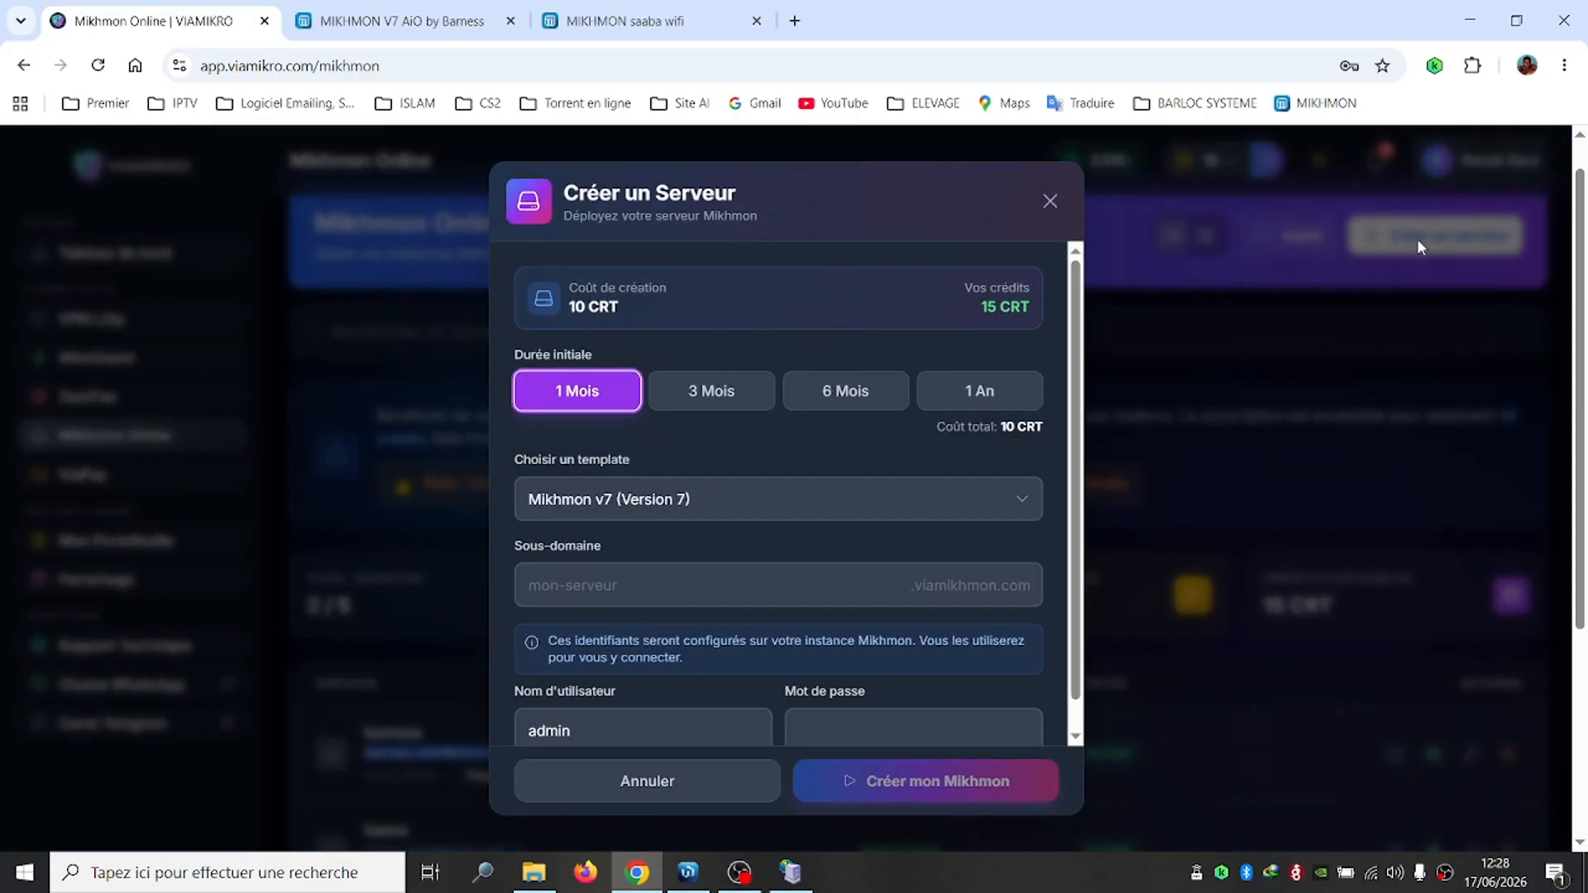
pyautogui.click(636, 484)
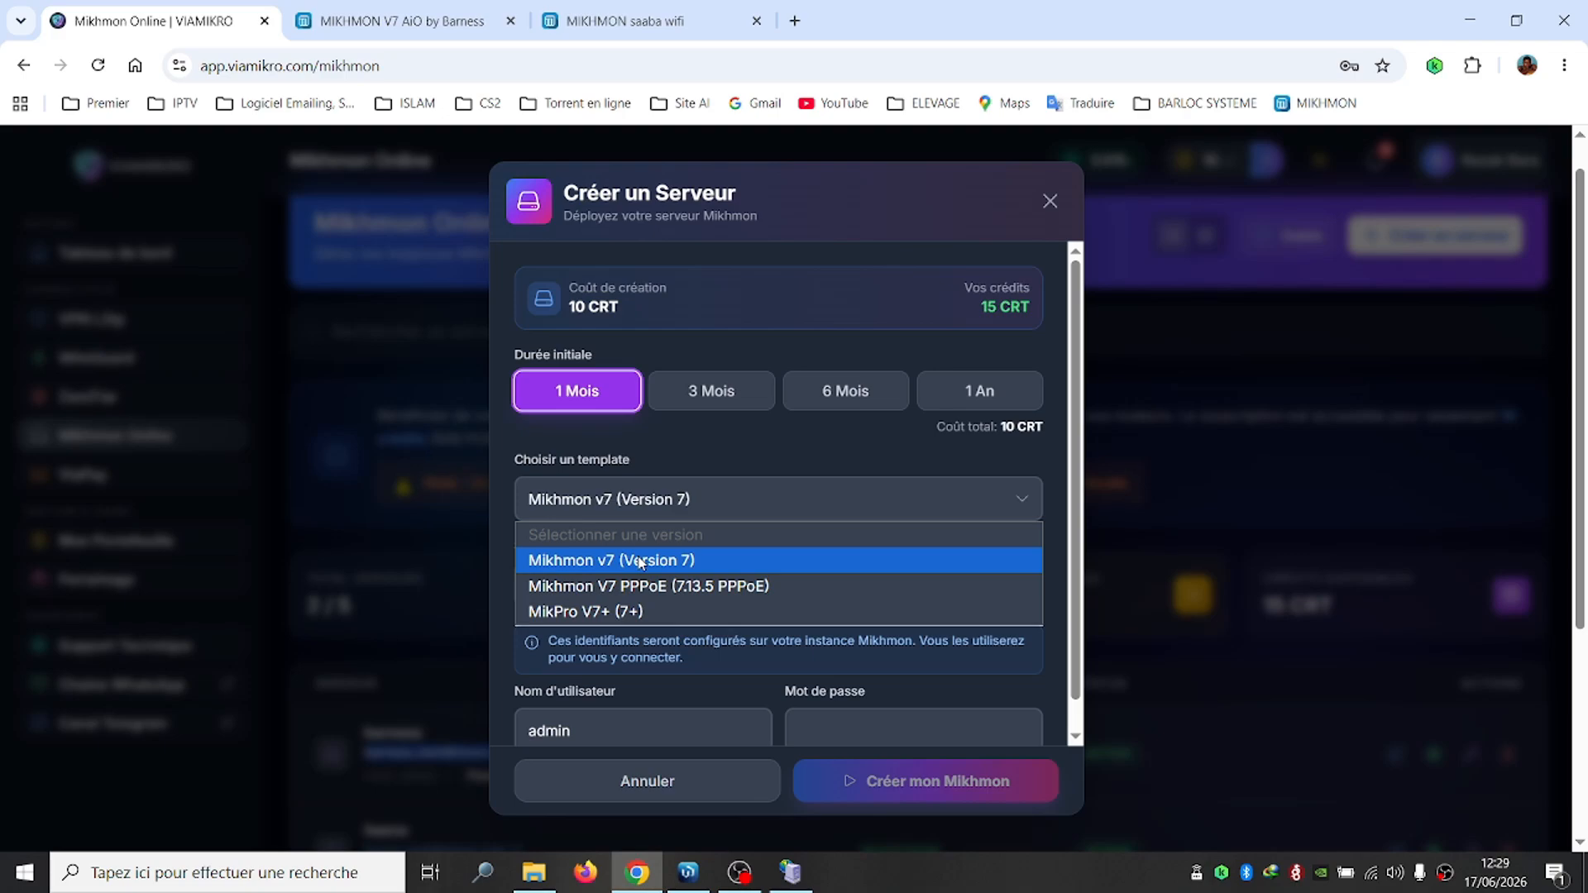
pyautogui.click(641, 562)
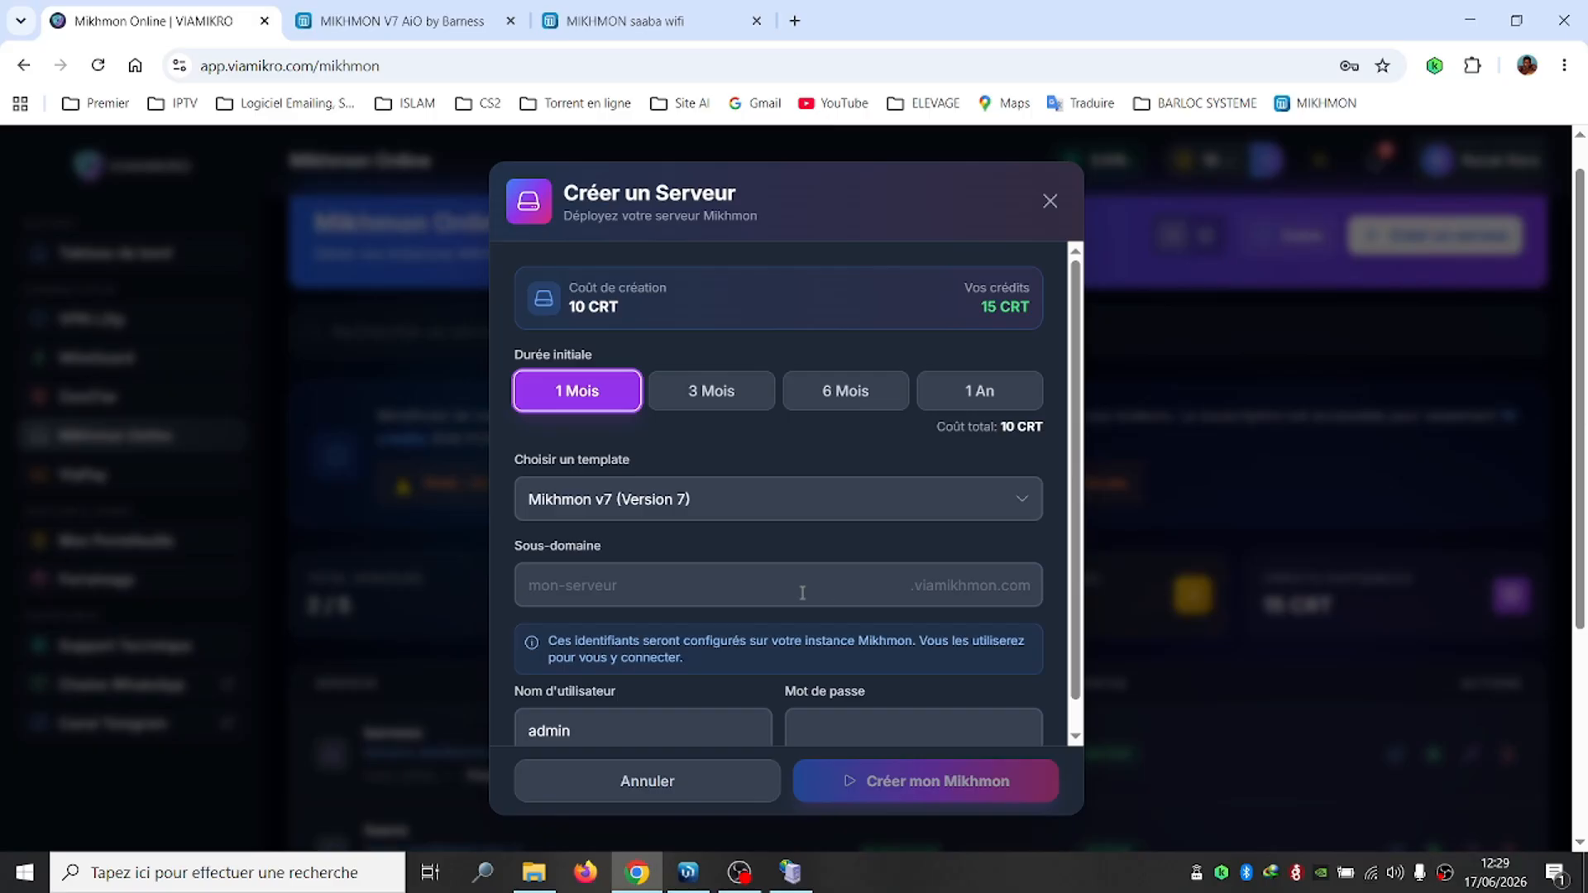
# Create the server with subdomain saaba and an account password, dismissing Chrome's password prompts
pyautogui.write('res')
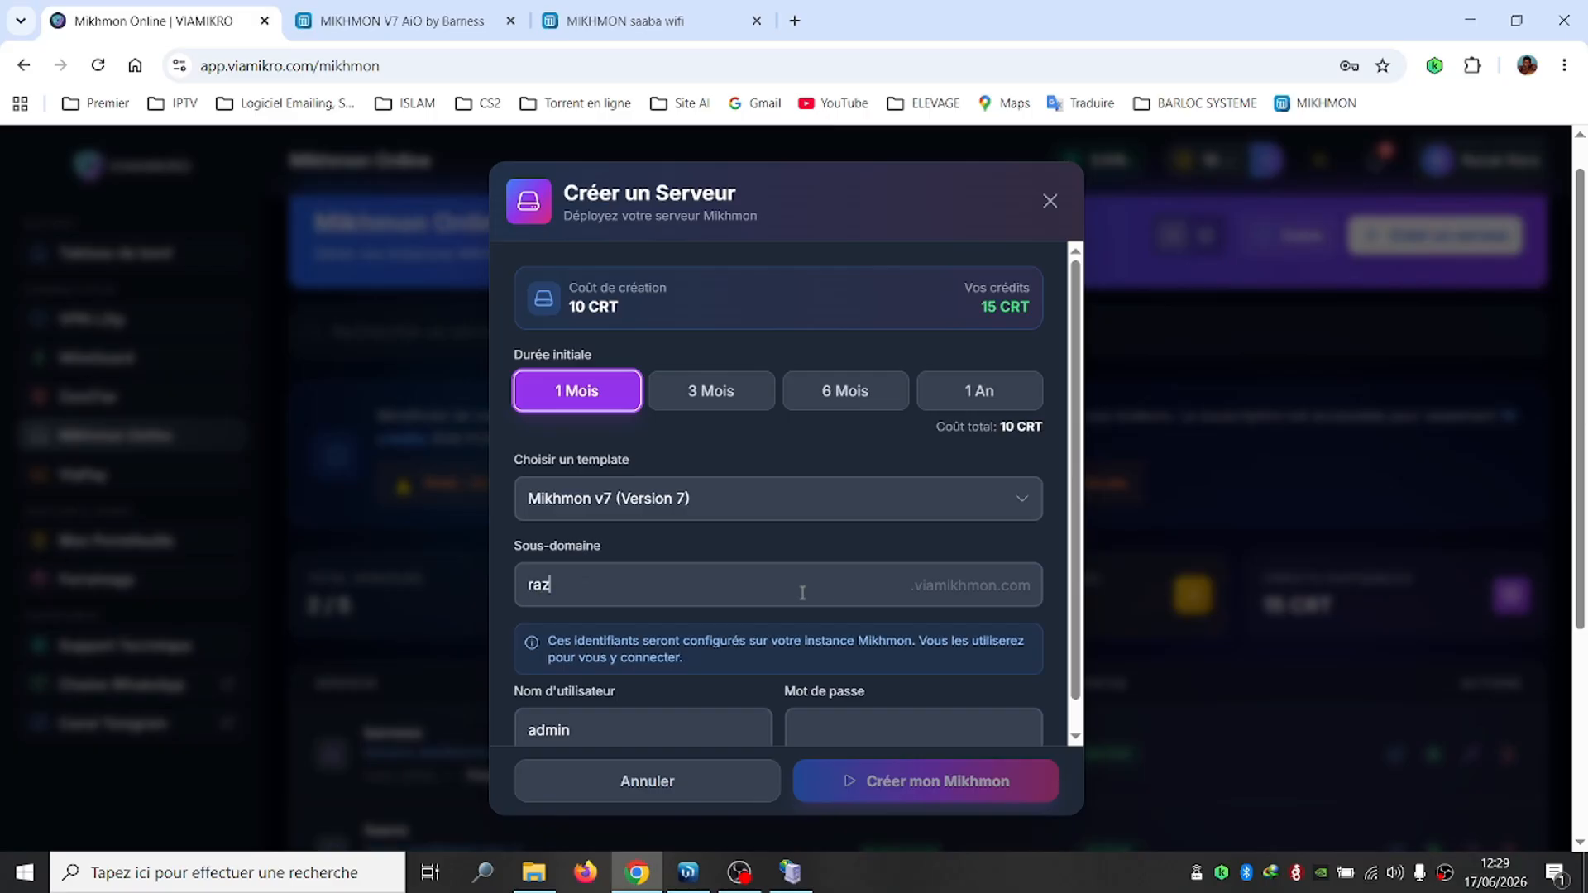
pyautogui.press('BackSpace')
pyautogui.press('BackSpace')
pyautogui.press('BackSpace')
pyautogui.write('saaba')
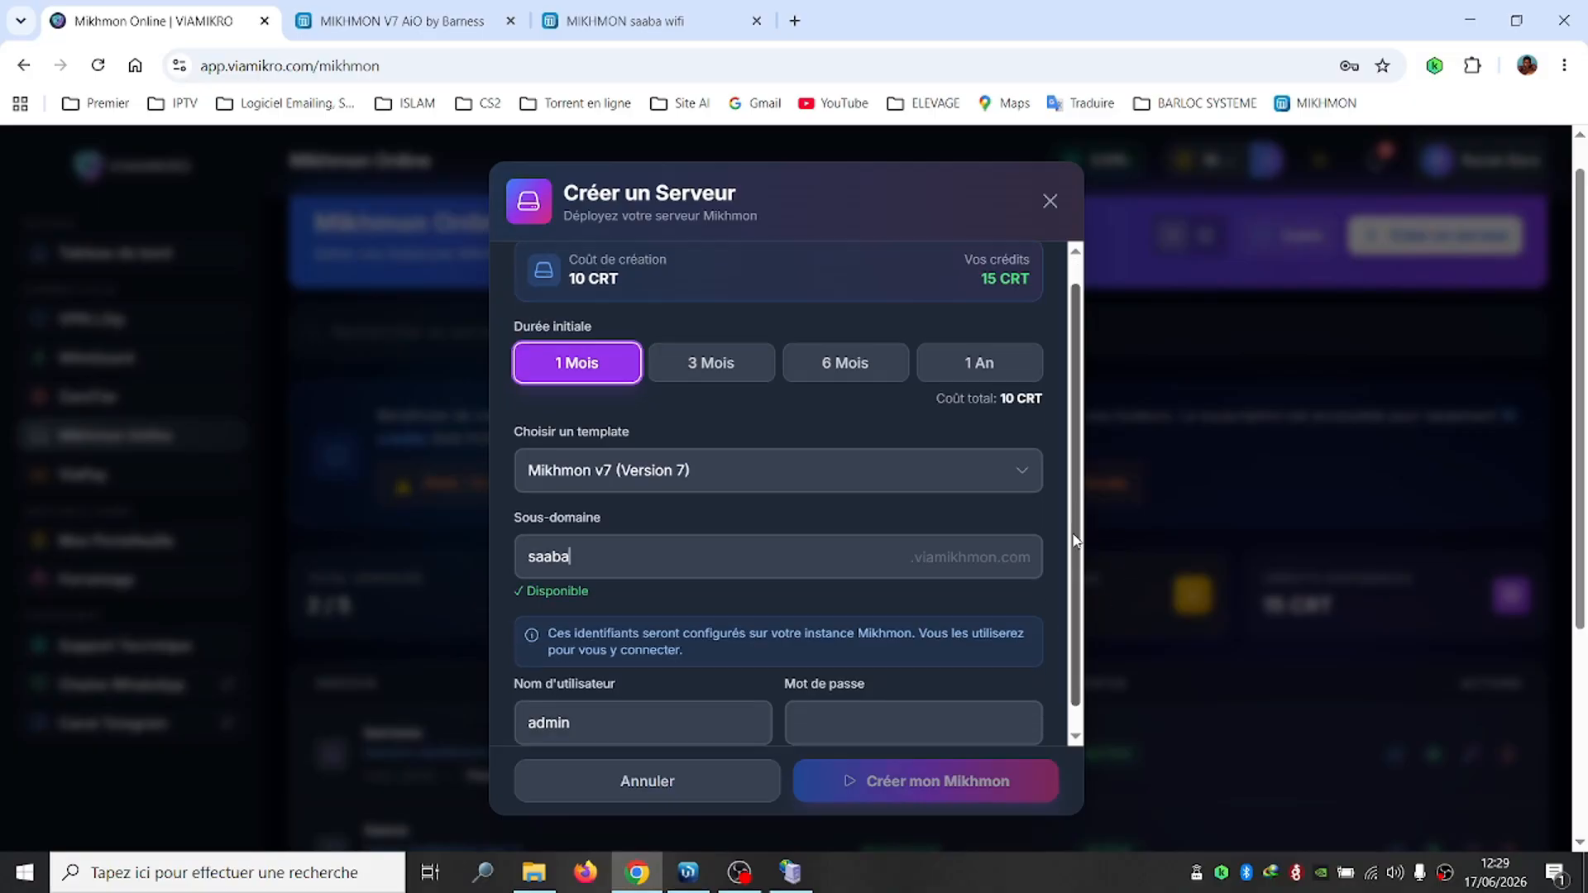
pyautogui.scroll(-1, 1075, 512)
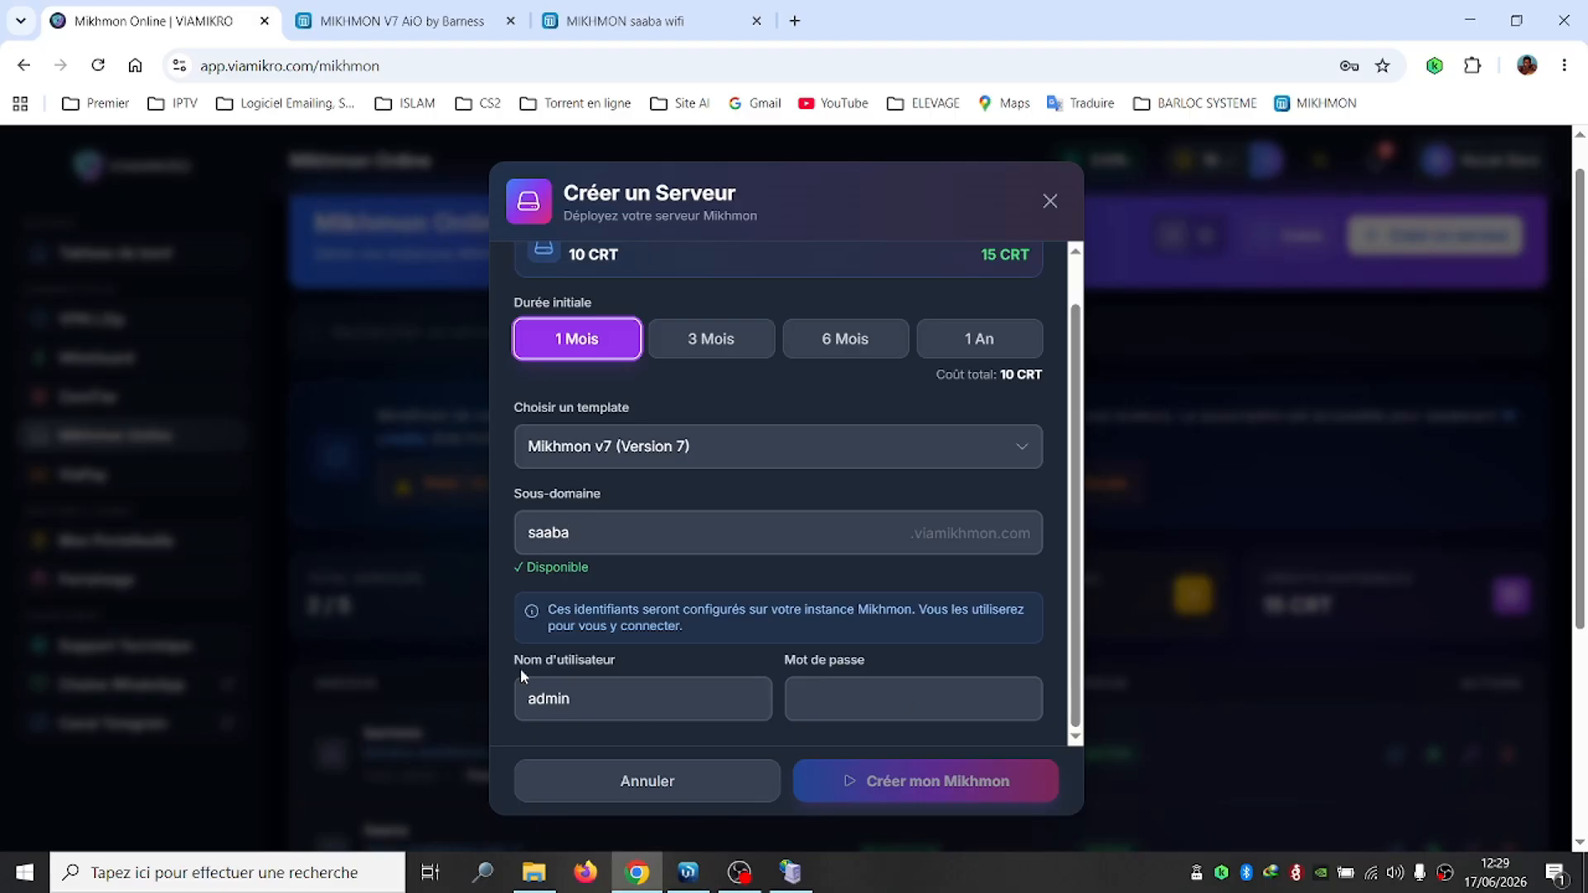
pyautogui.doubleClick(521, 717)
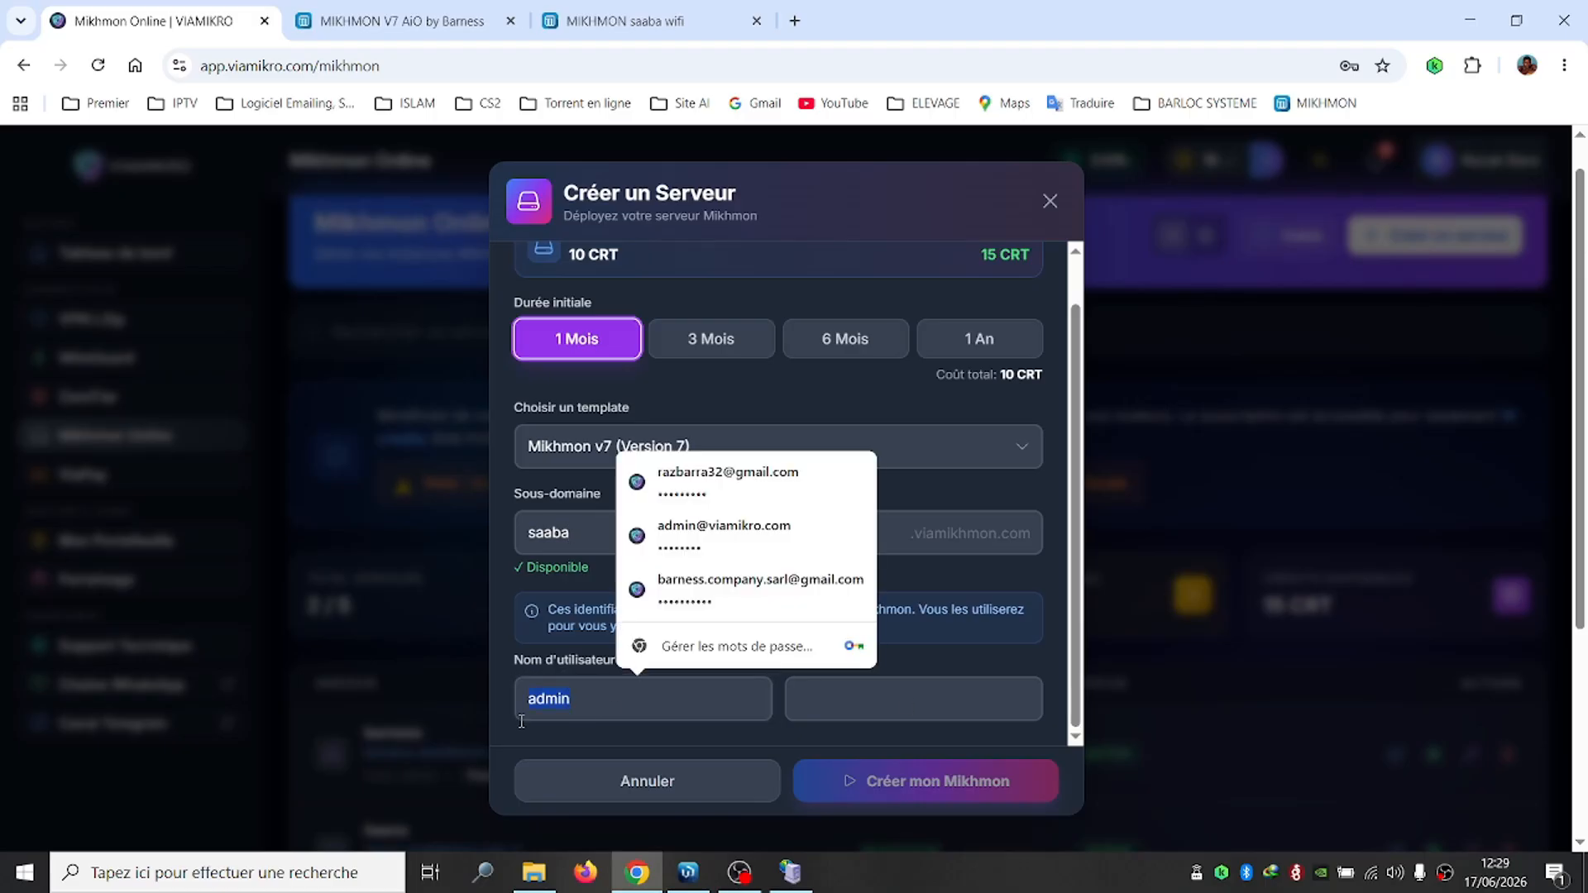
pyautogui.click(837, 702)
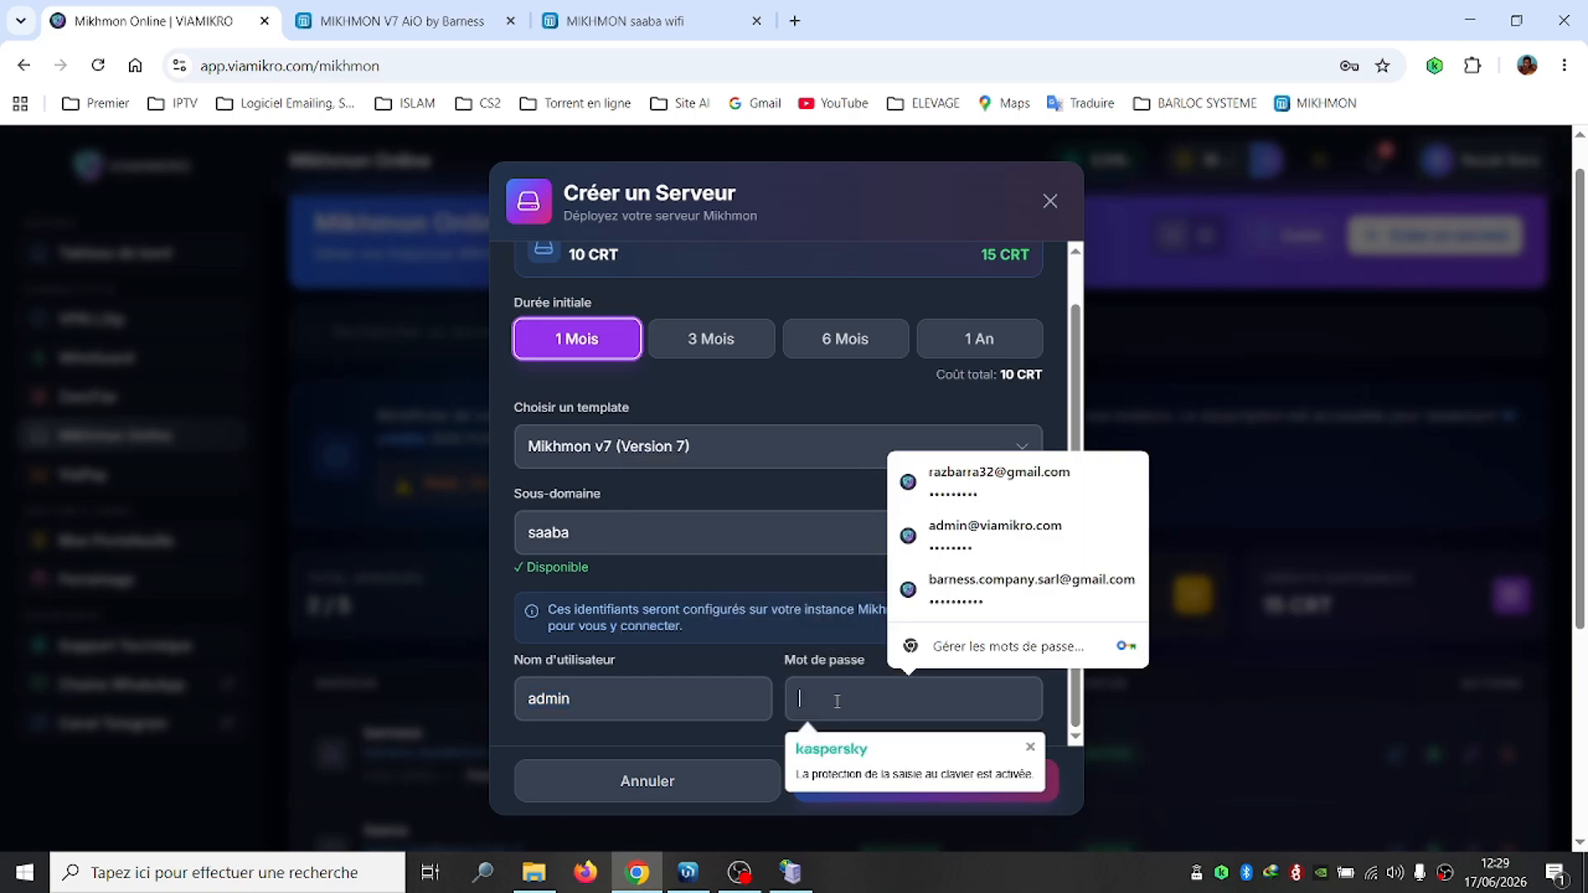
pyautogui.write('1234')
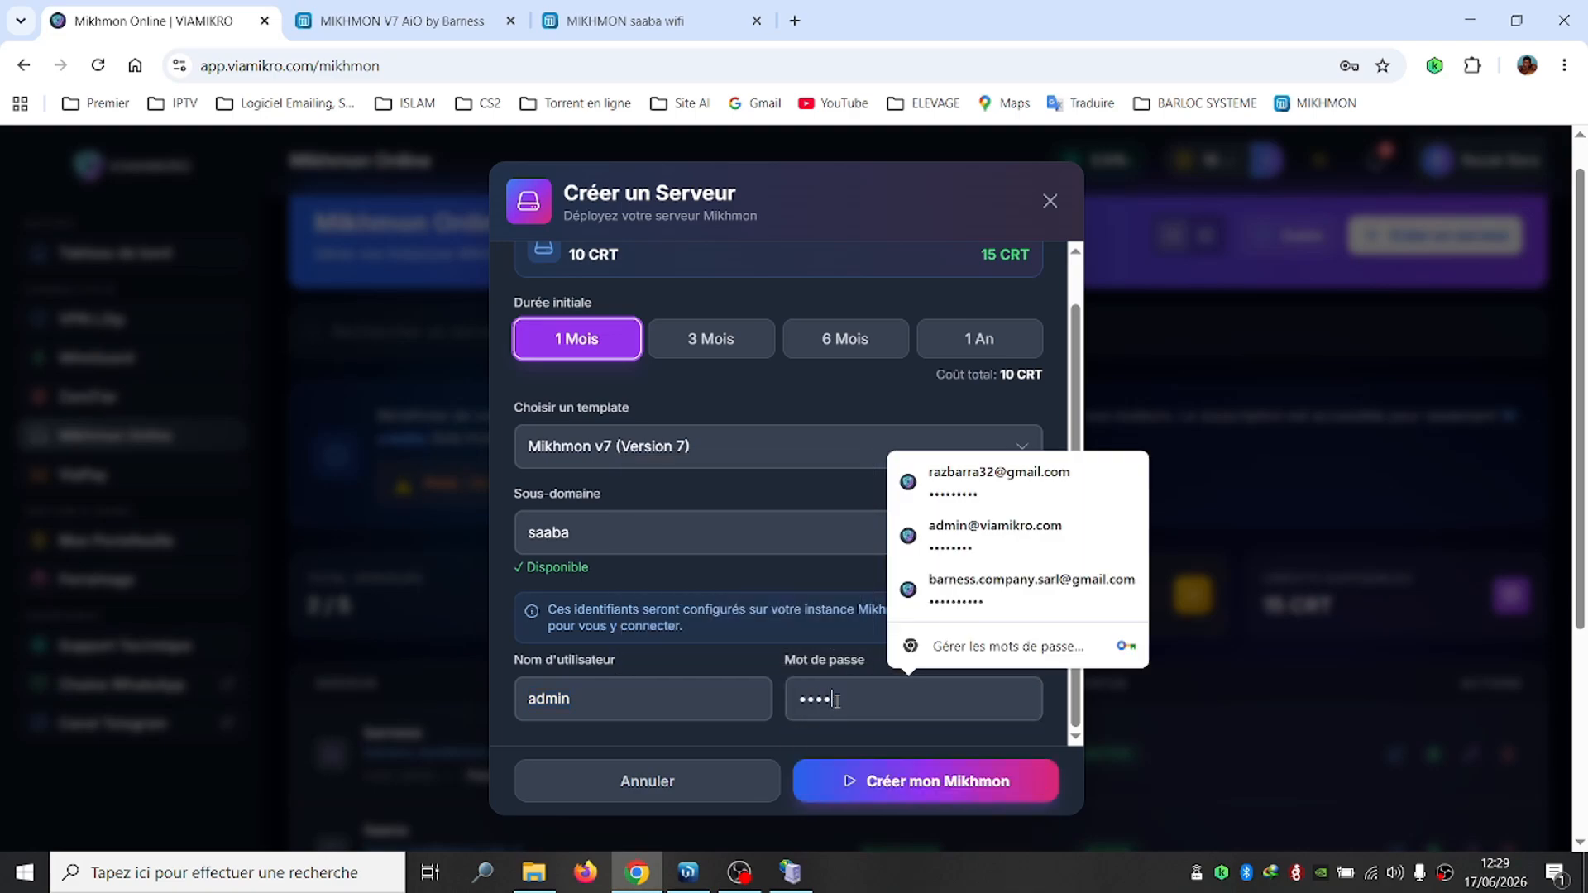
pyautogui.click(922, 782)
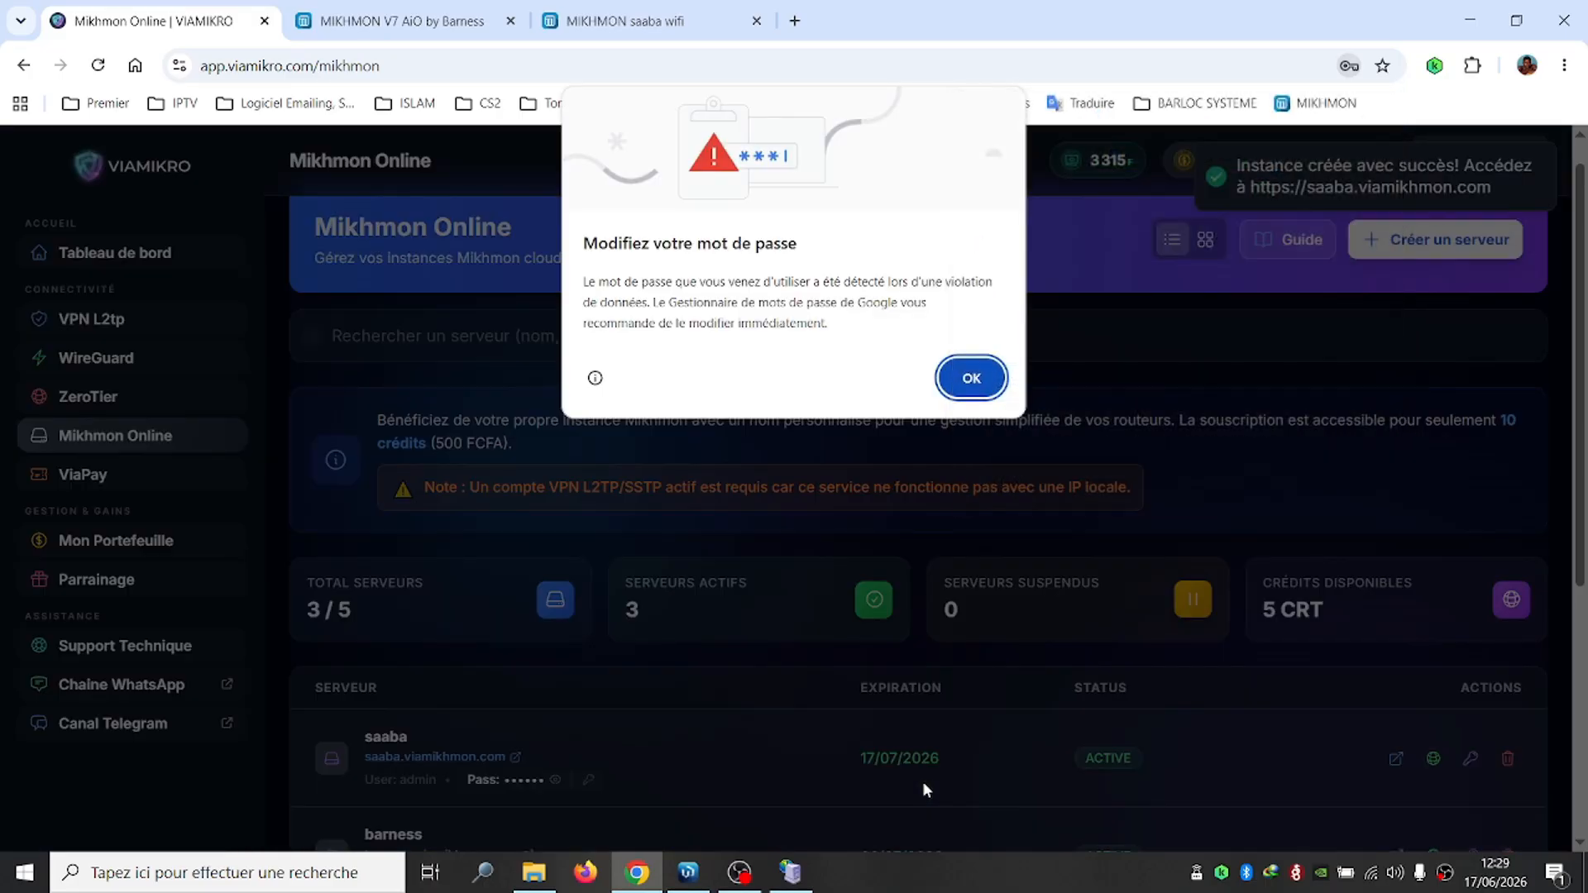
pyautogui.click(971, 378)
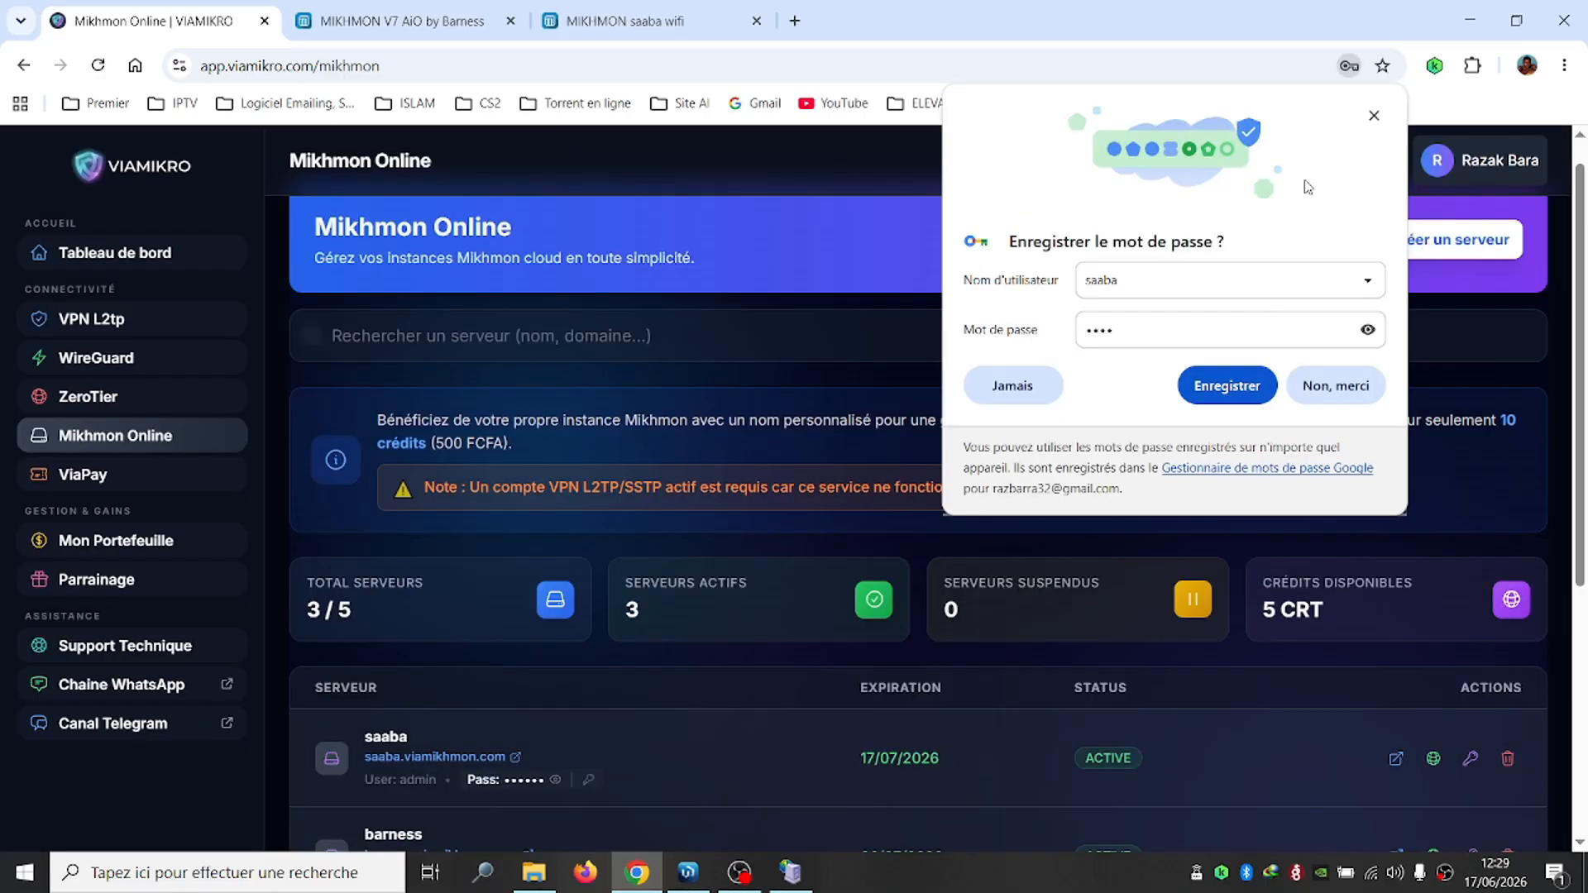
pyautogui.click(1373, 115)
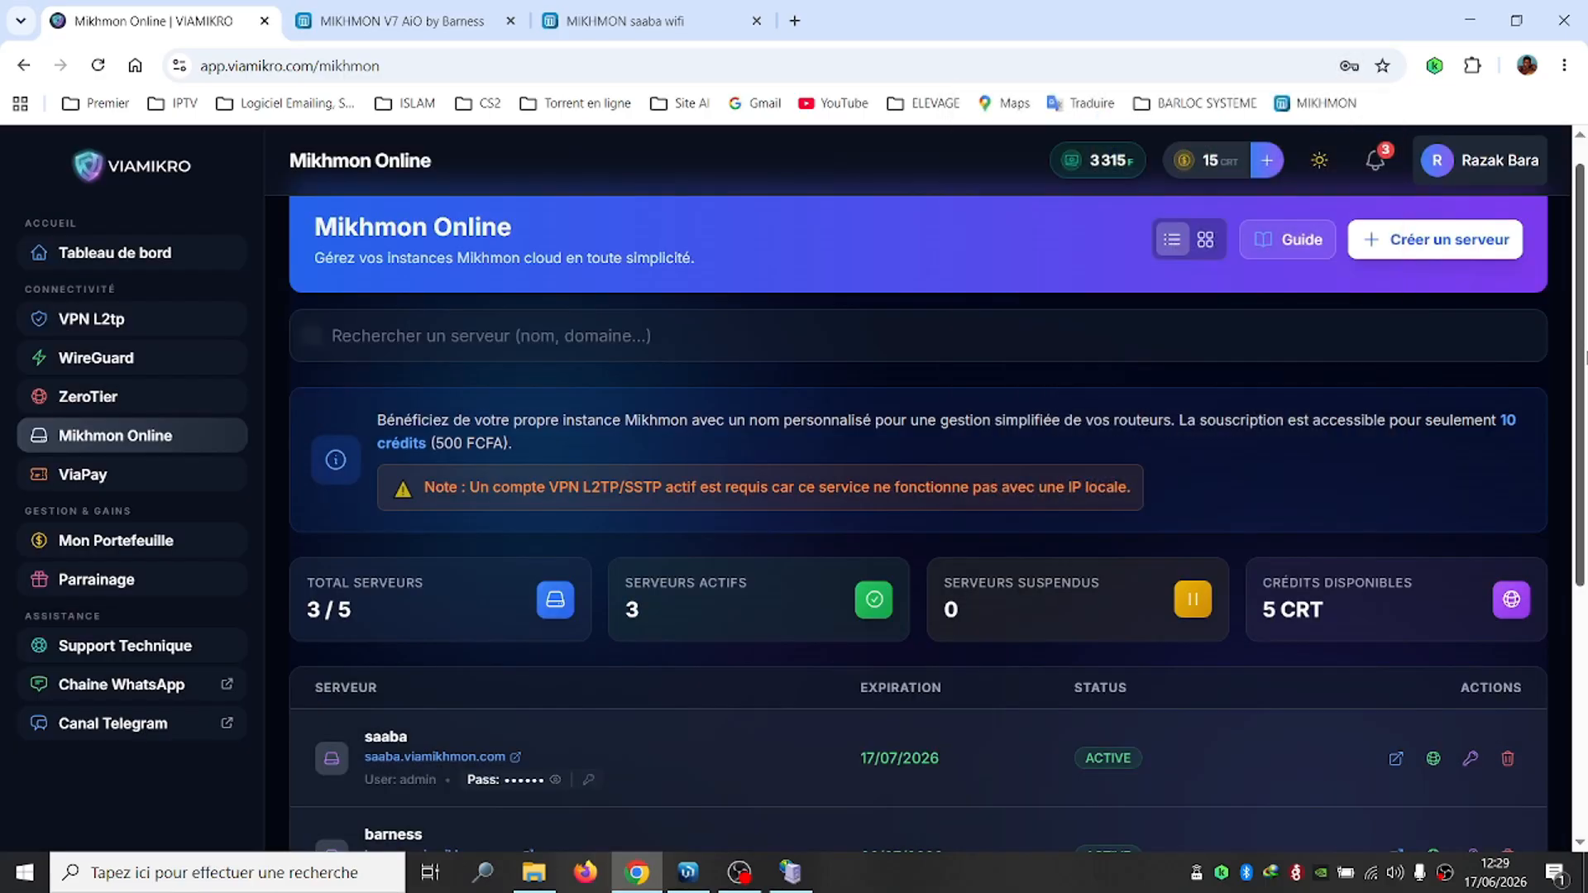
pyautogui.moveTo(1584, 357); pyautogui.dragTo(1584, 487)
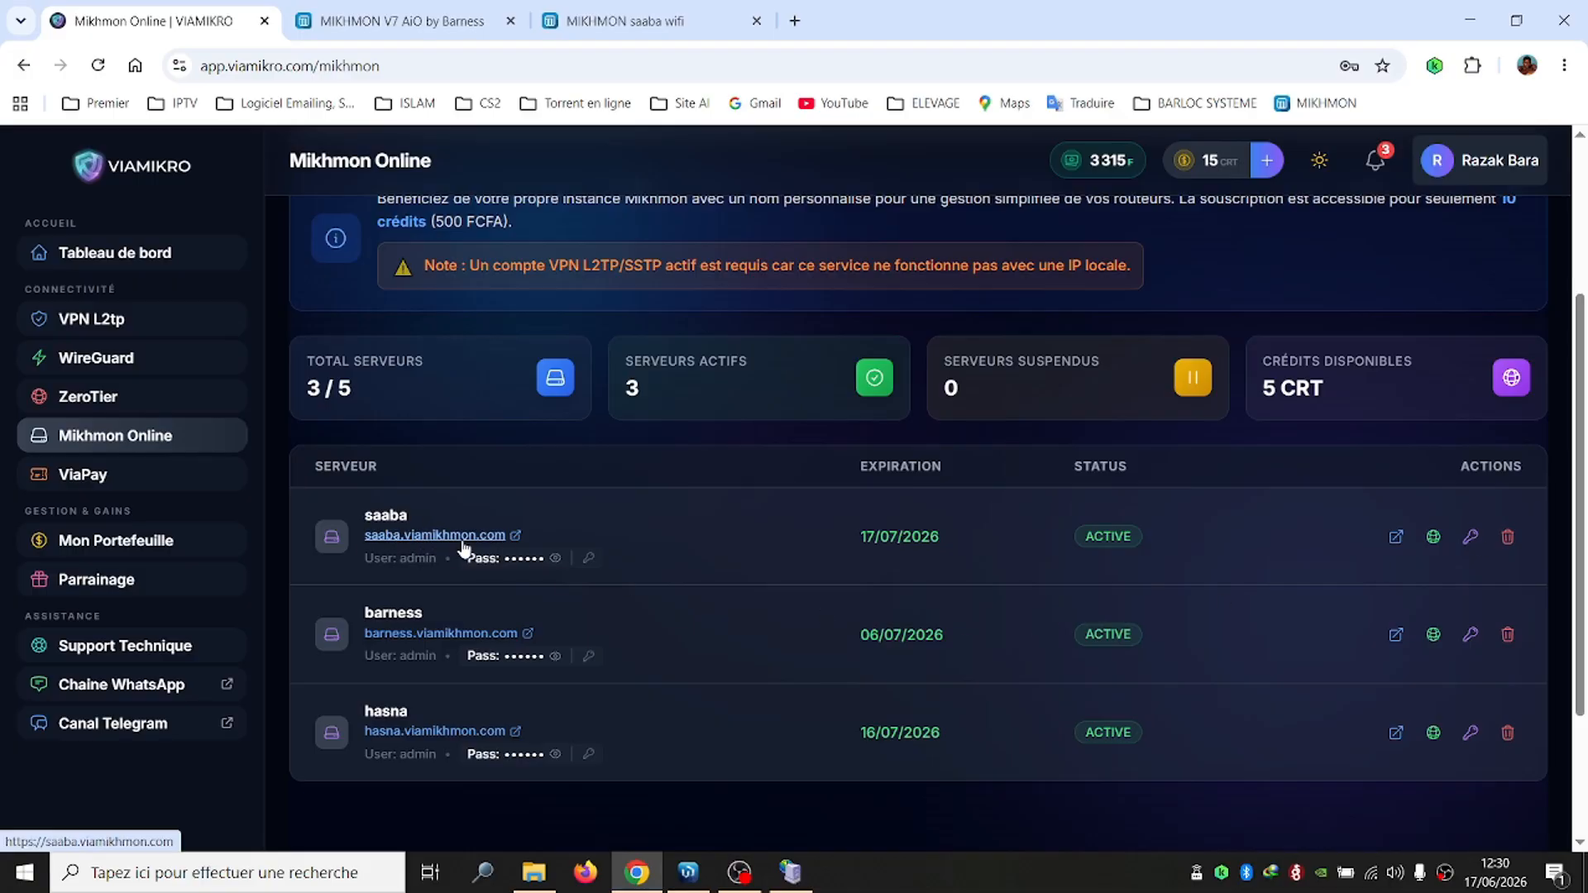
# Stop the local Mikhmon Server and close its window
pyautogui.click(790, 872)
pyautogui.moveTo(688, 872)
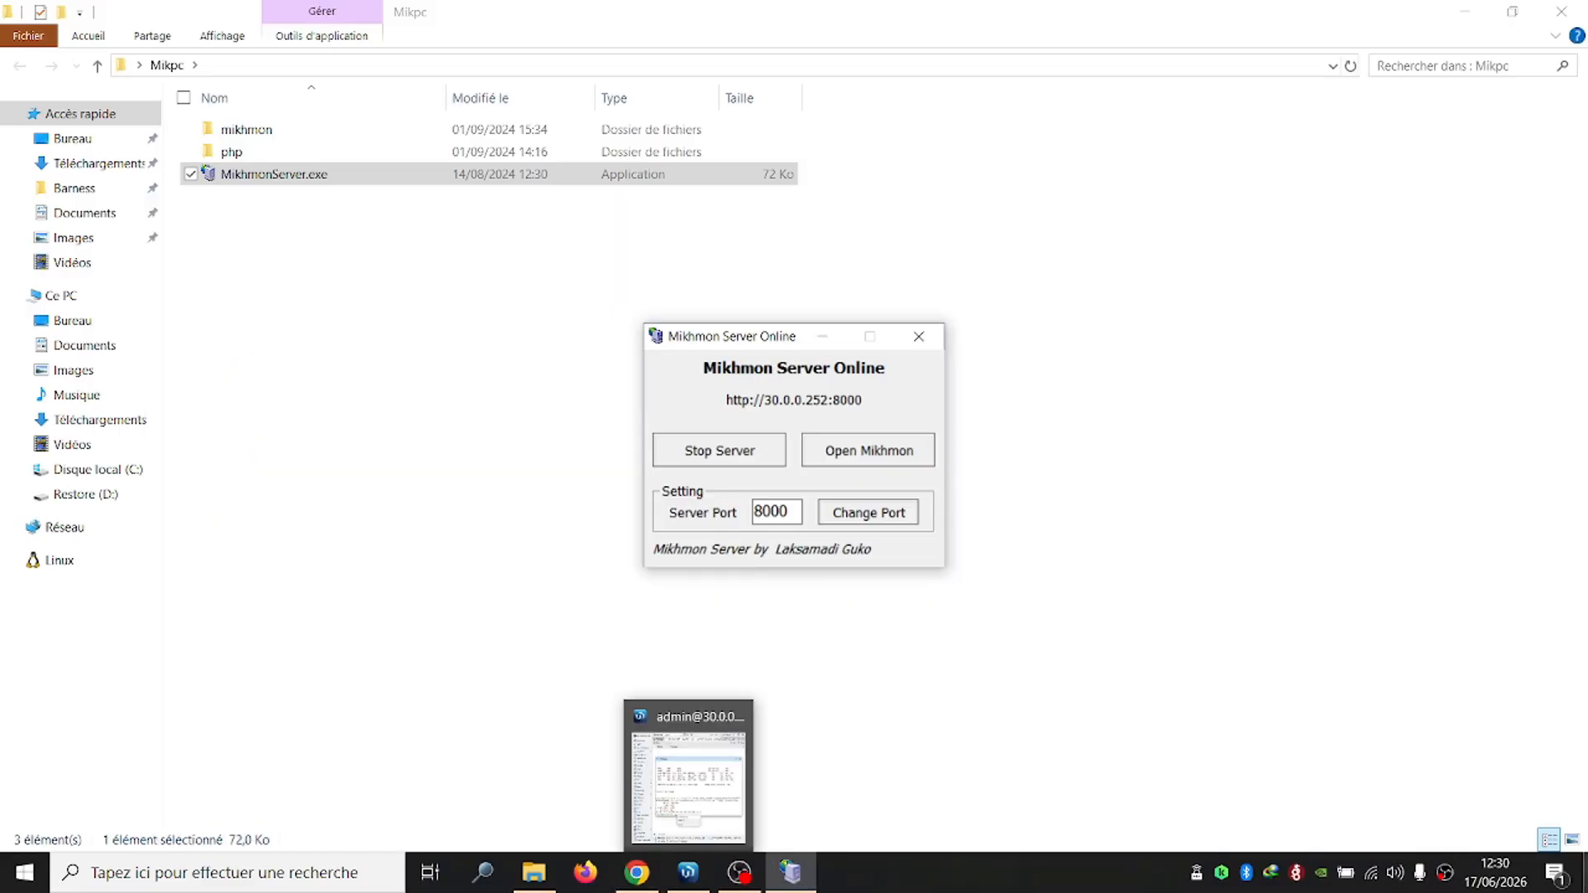
pyautogui.click(696, 452)
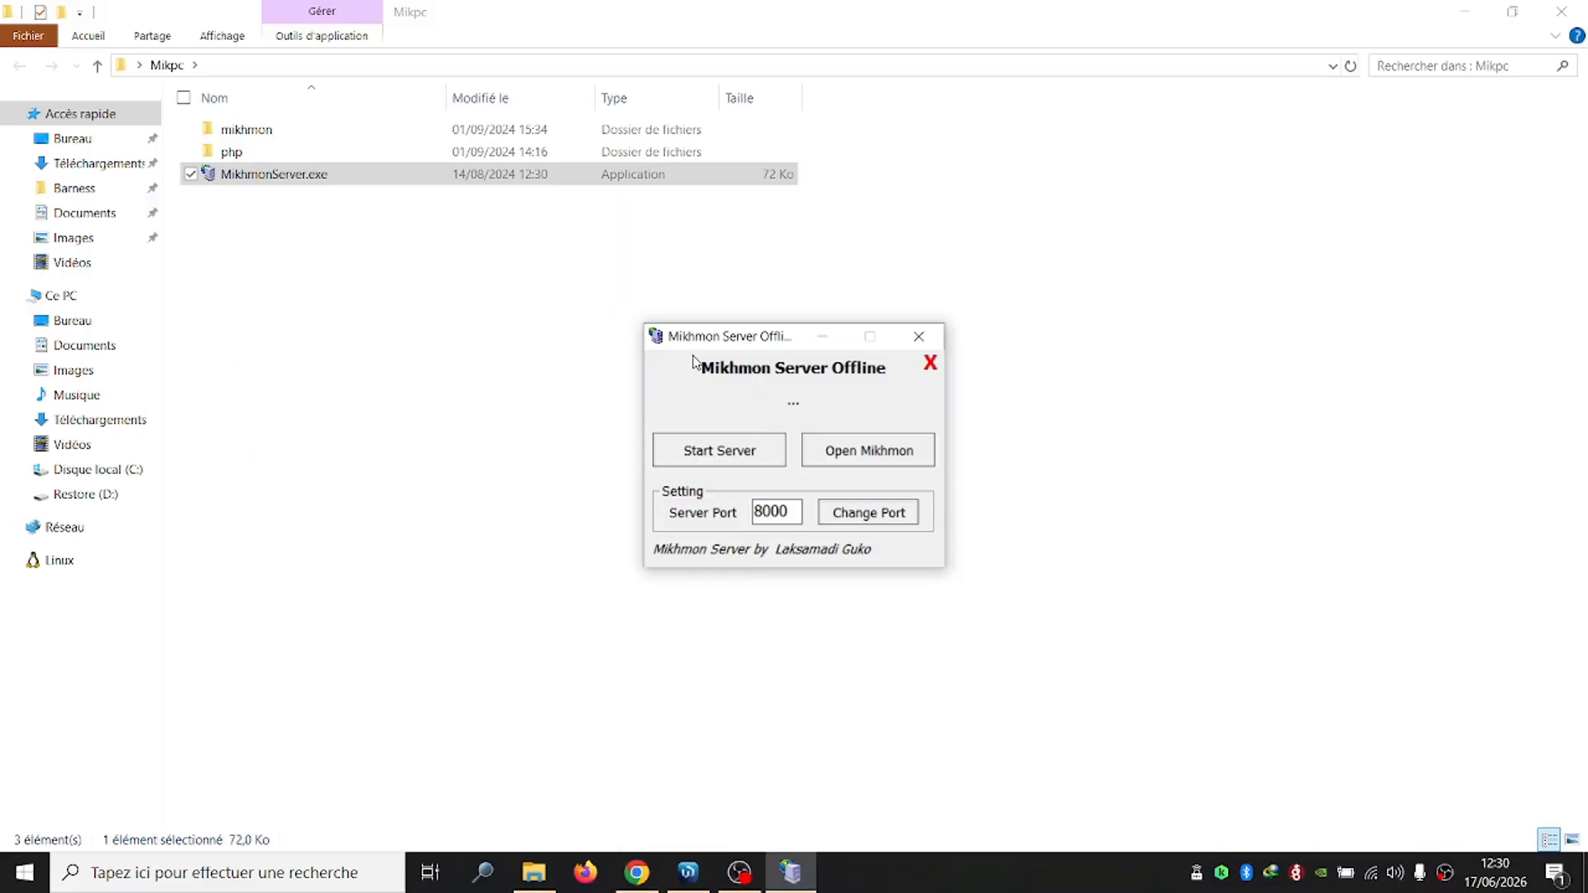
pyautogui.click(918, 336)
pyautogui.click(636, 873)
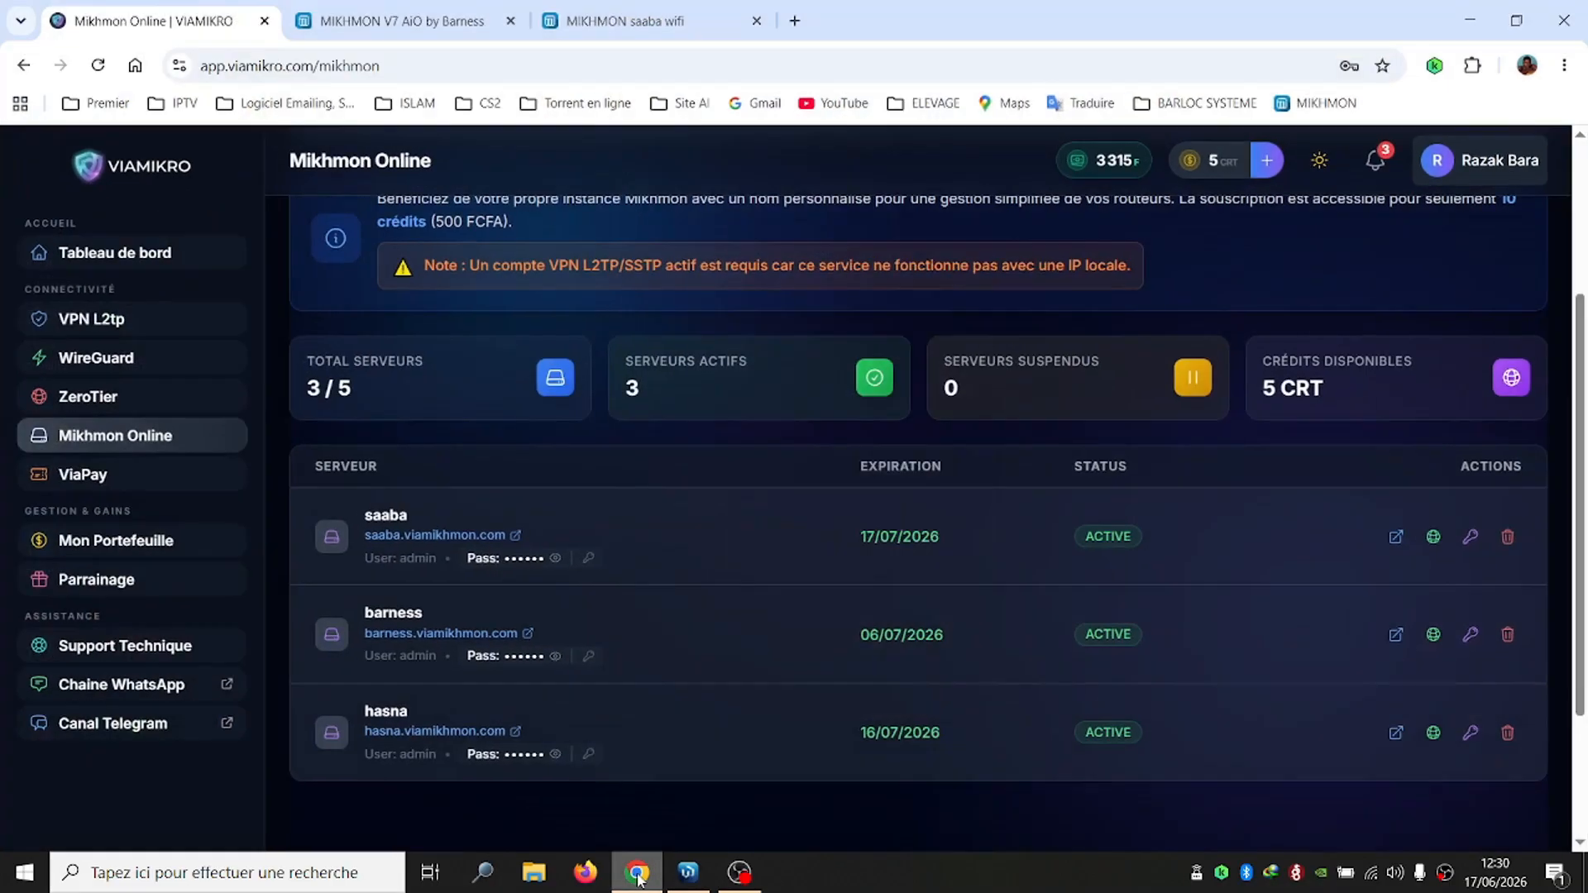
# Log in to saaba.viamikhmon.com as admin with the instance password, dismissing the breach warning
pyautogui.click(524, 534)
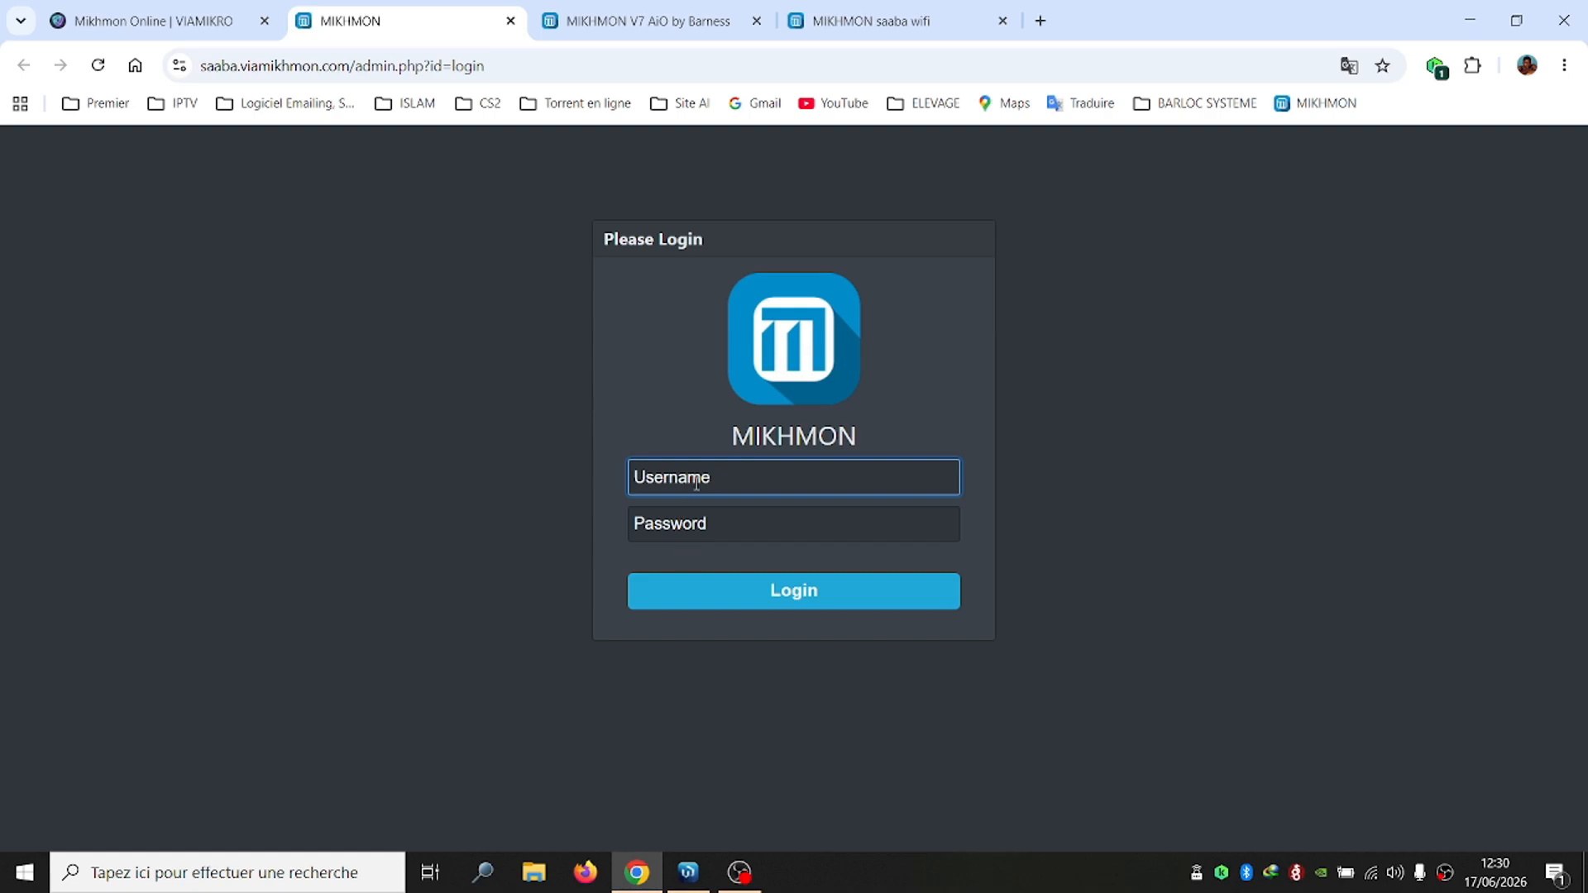
pyautogui.write('admin')
pyautogui.press('Tab')
pyautogui.write('123')
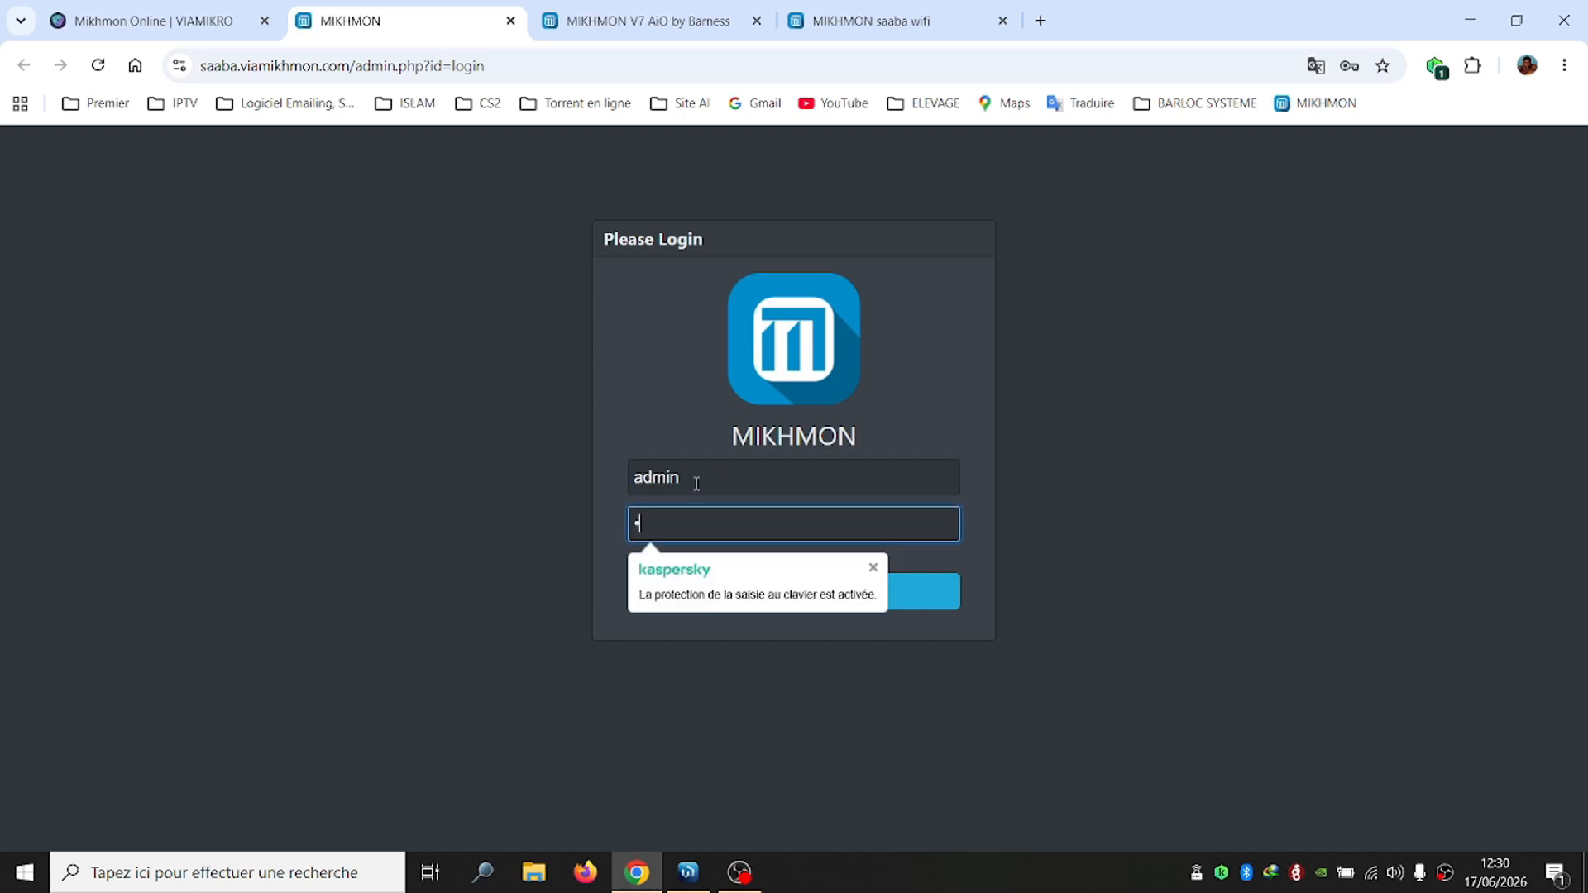
pyautogui.write('4')
pyautogui.press('Return')
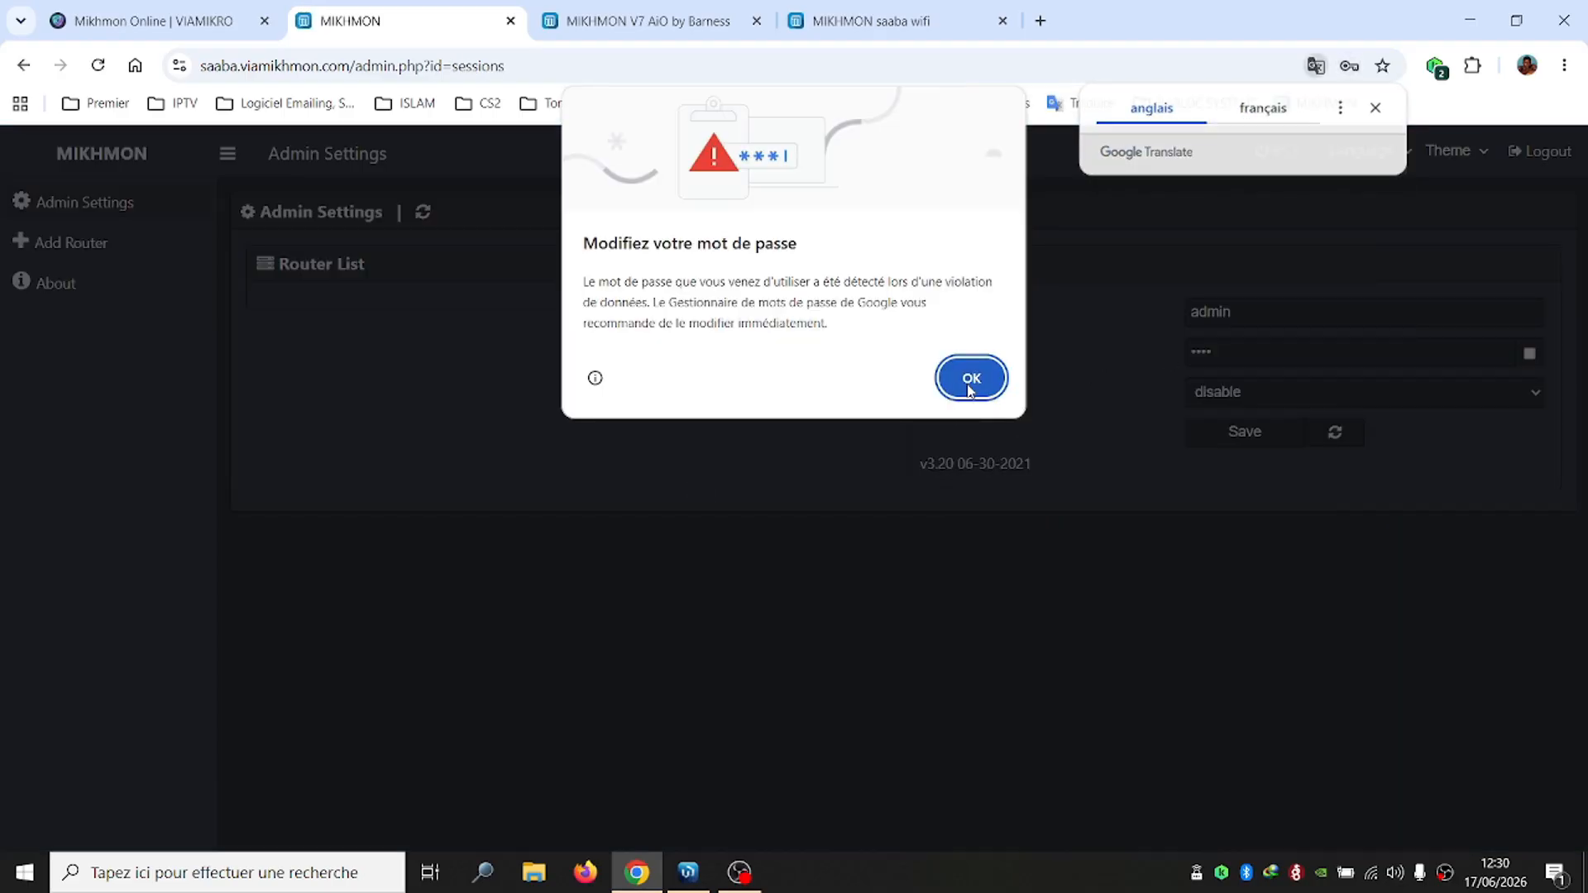
pyautogui.click(970, 379)
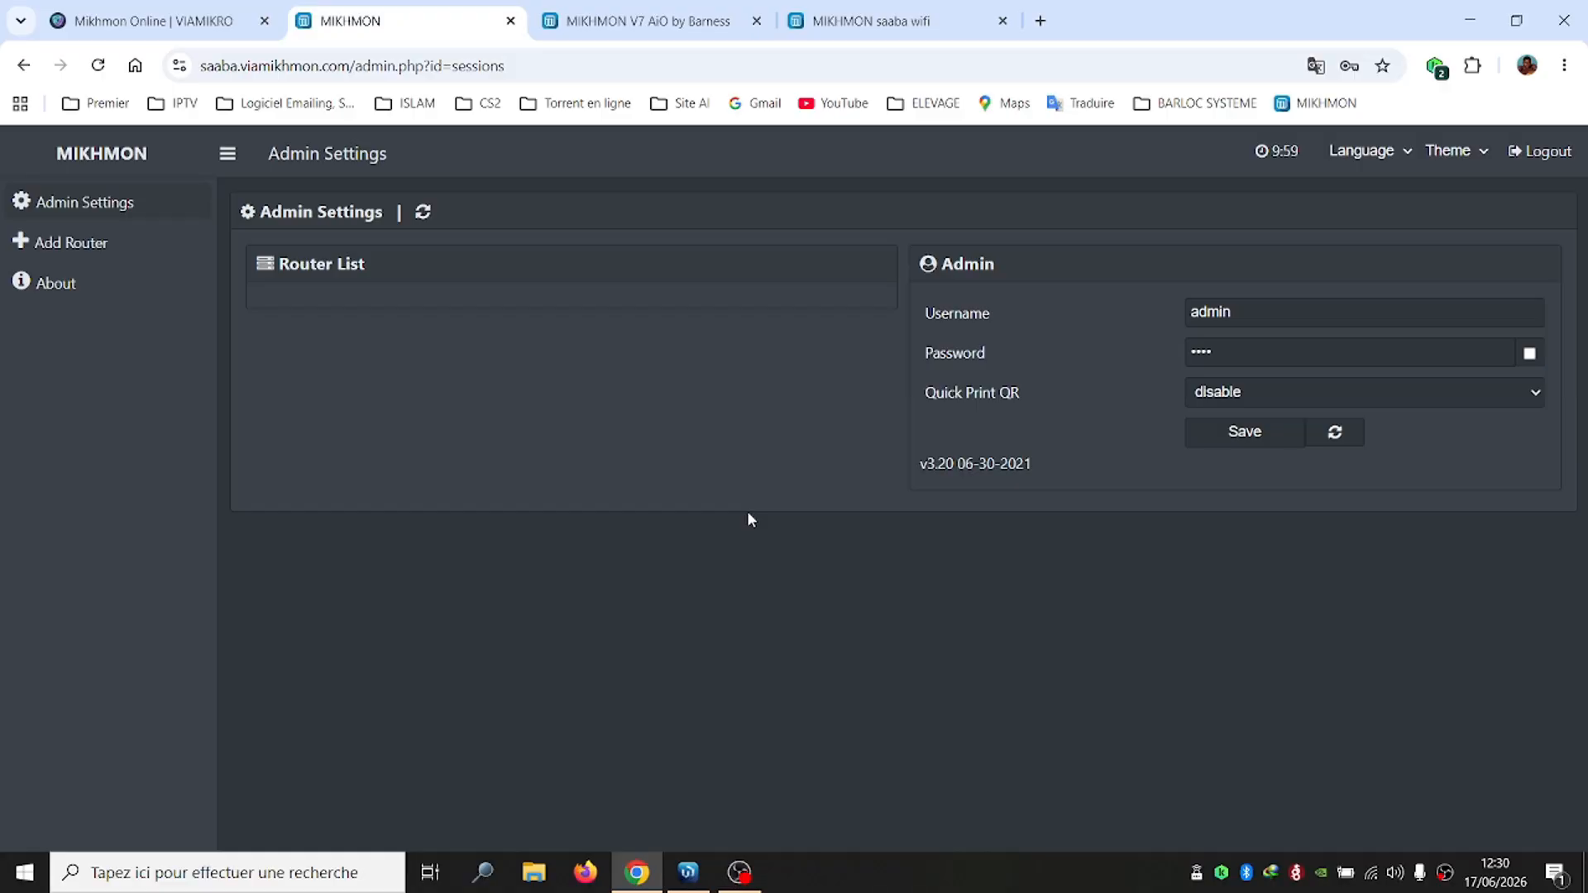
# Add a router session with session and hotspot name SAABA-WIFI and DNS name barness.bf
pyautogui.click(72, 244)
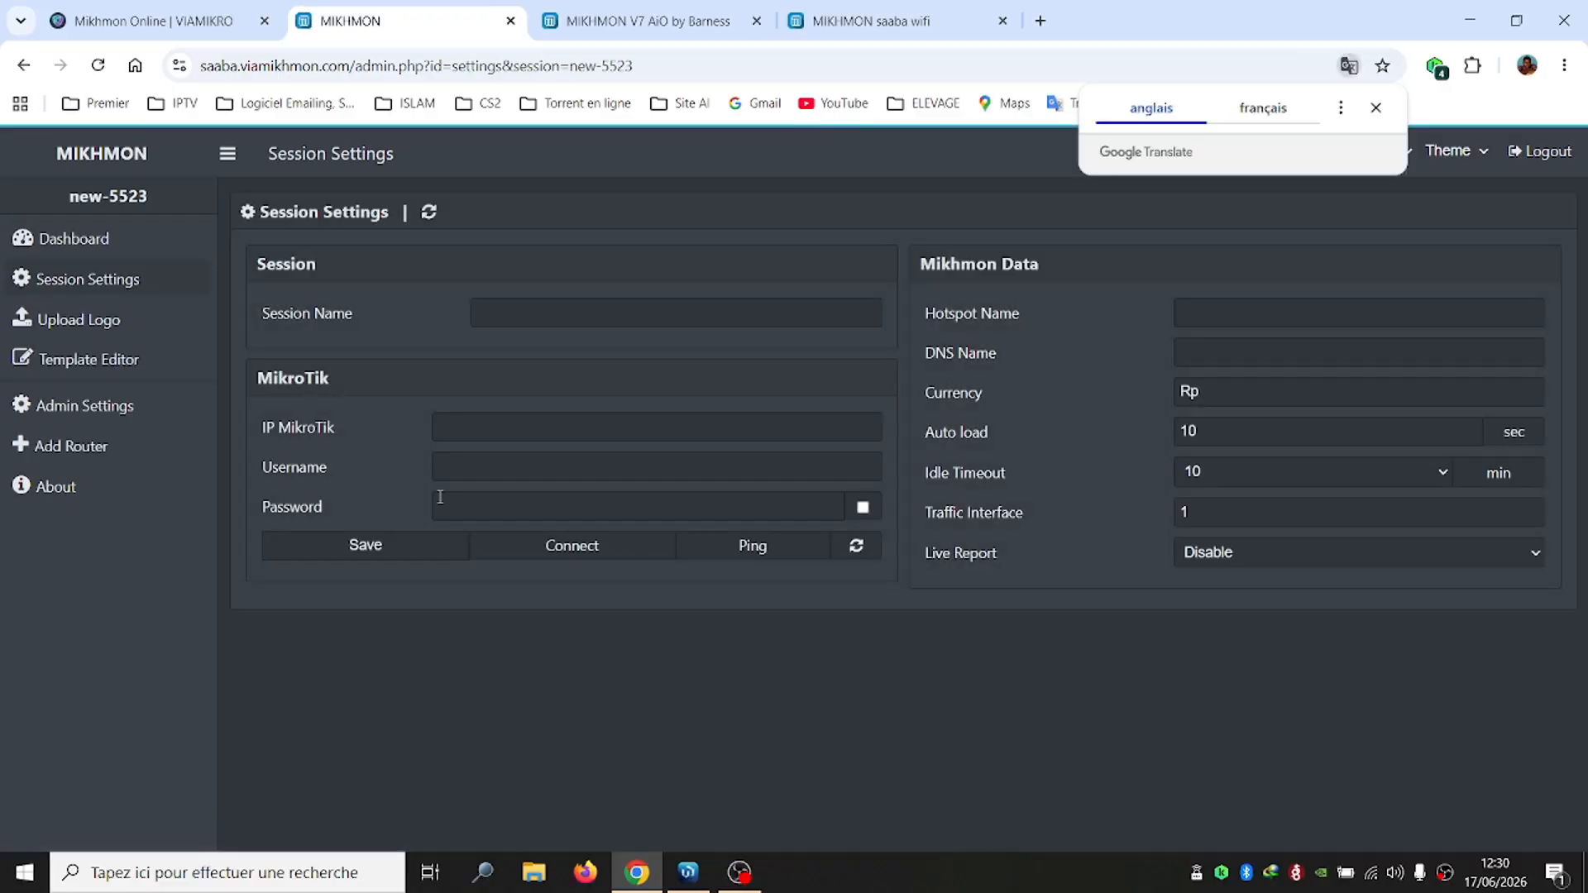
pyautogui.click(621, 325)
pyautogui.write('SAA')
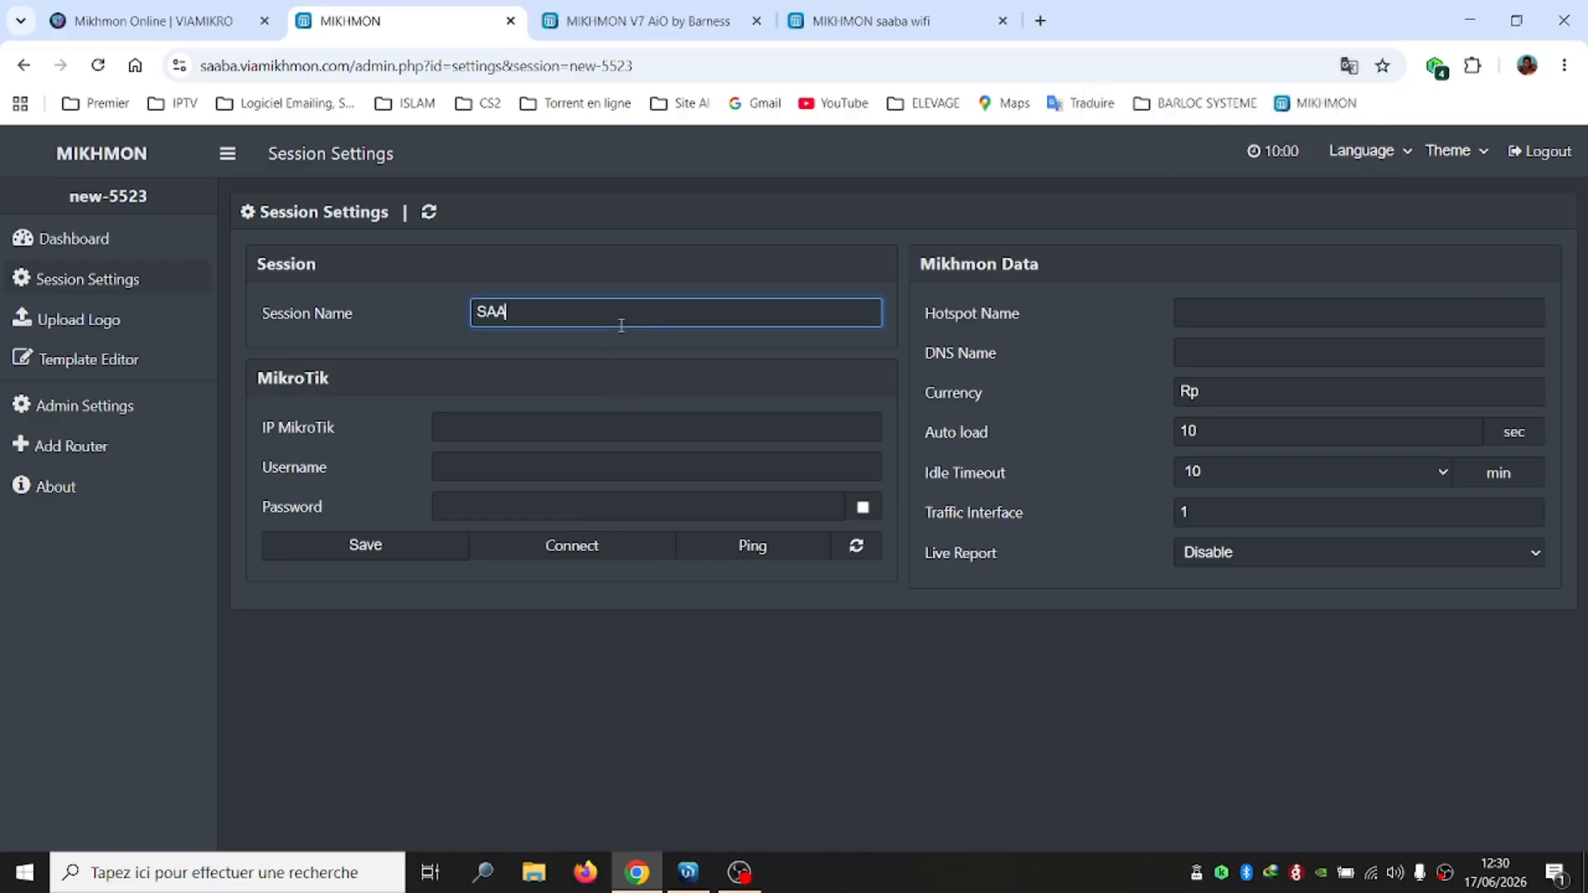
pyautogui.write('BA-WIFI')
pyautogui.click(1244, 311)
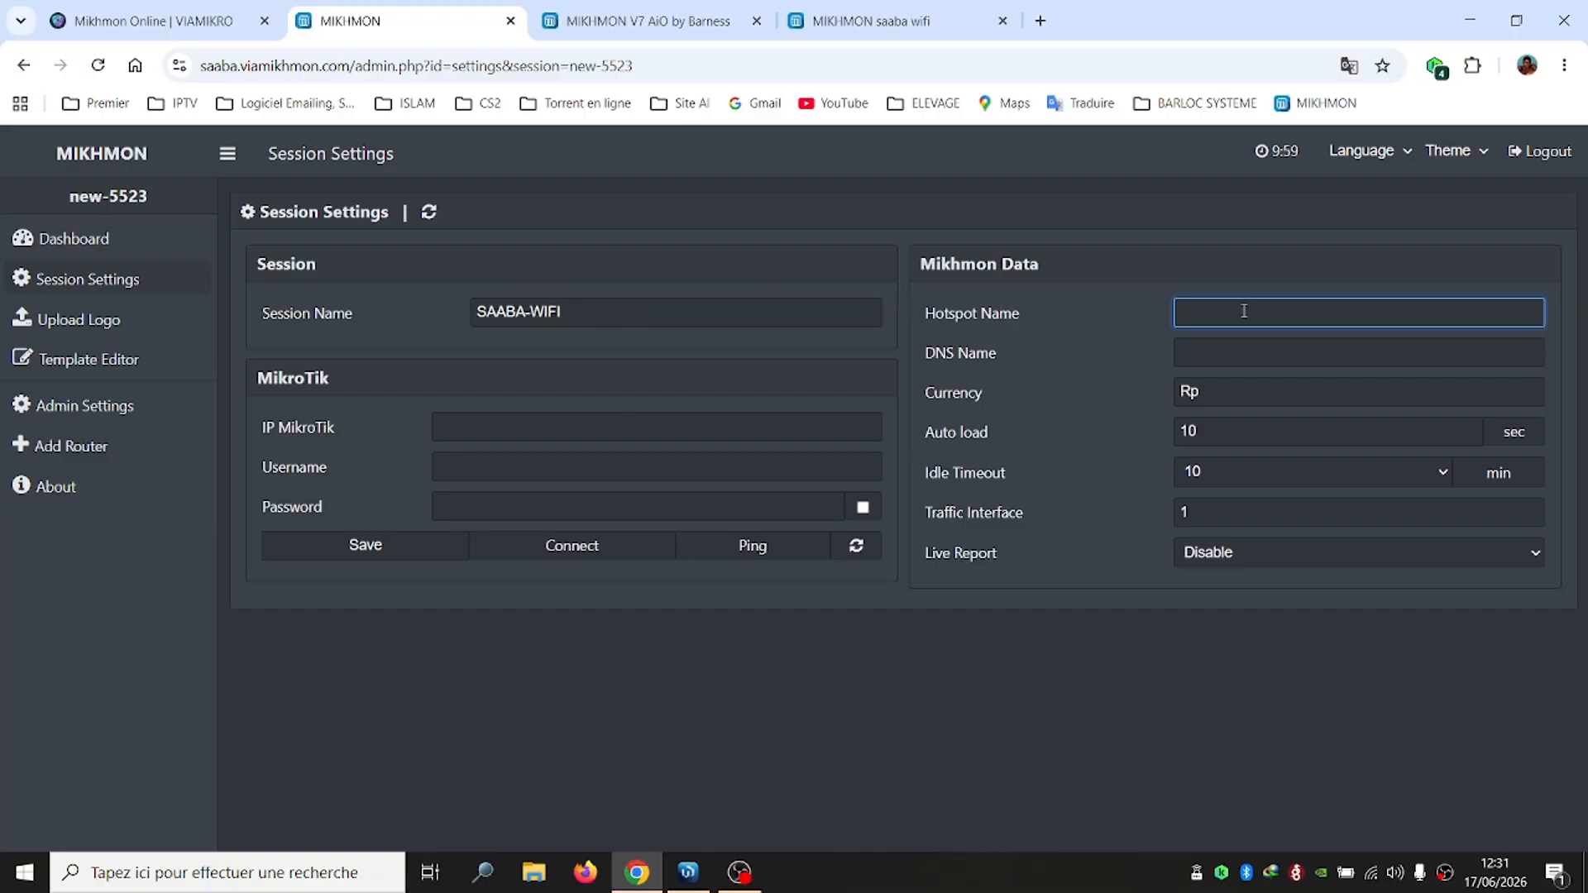
pyautogui.write('SAABA-WIFI')
pyautogui.click(1327, 354)
pyautogui.write('ba')
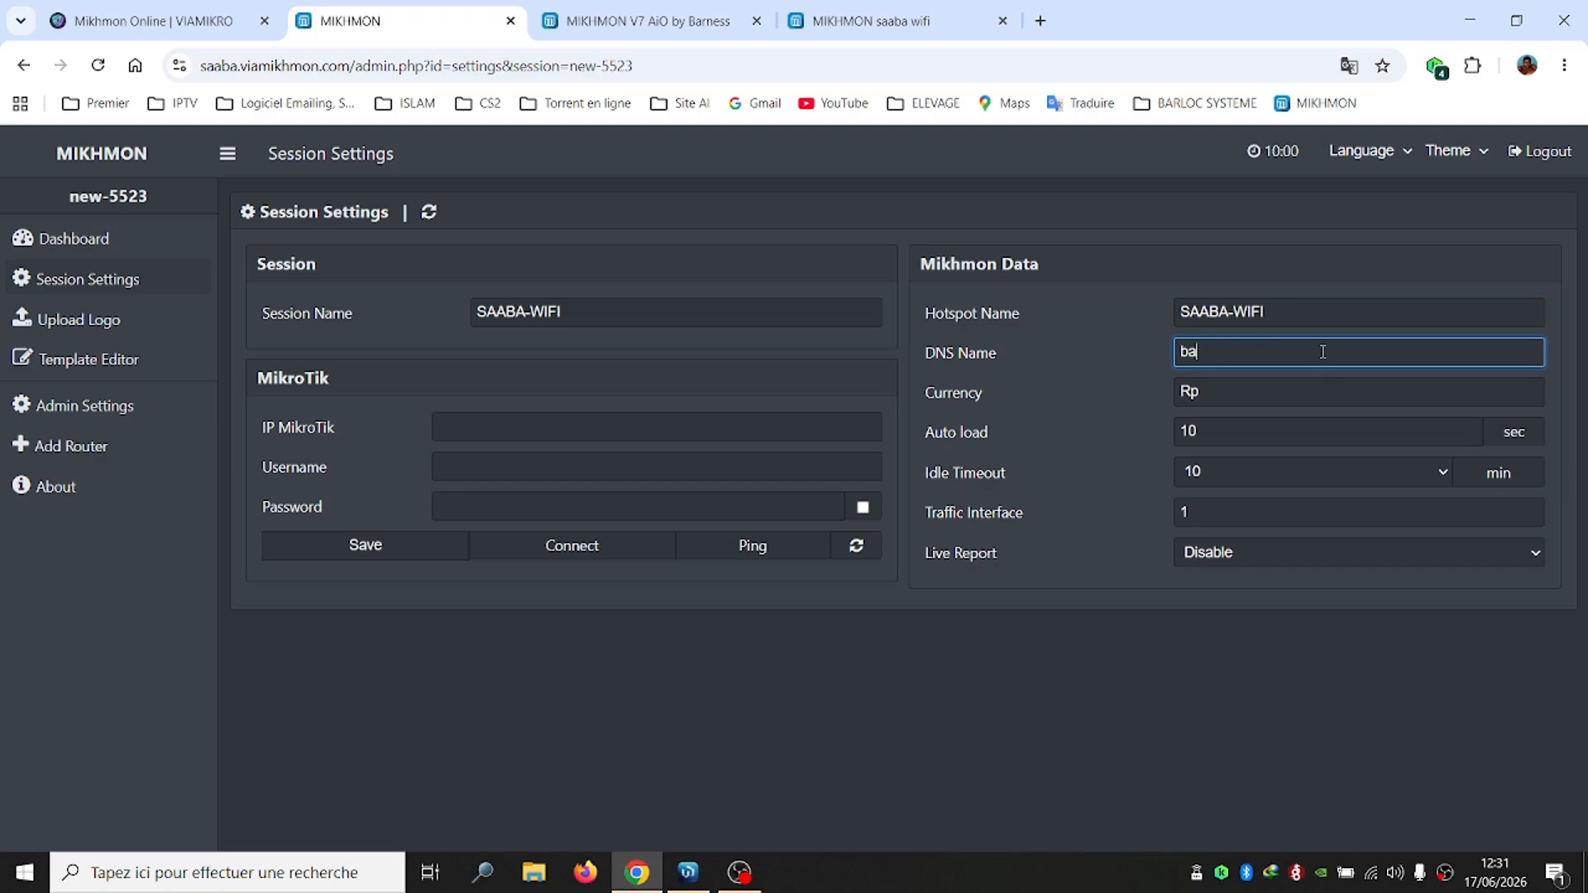
pyautogui.write('rness.bf')
# Replace the Rp currency with cfa, then return to the Viamikro tab
pyautogui.click(1282, 391)
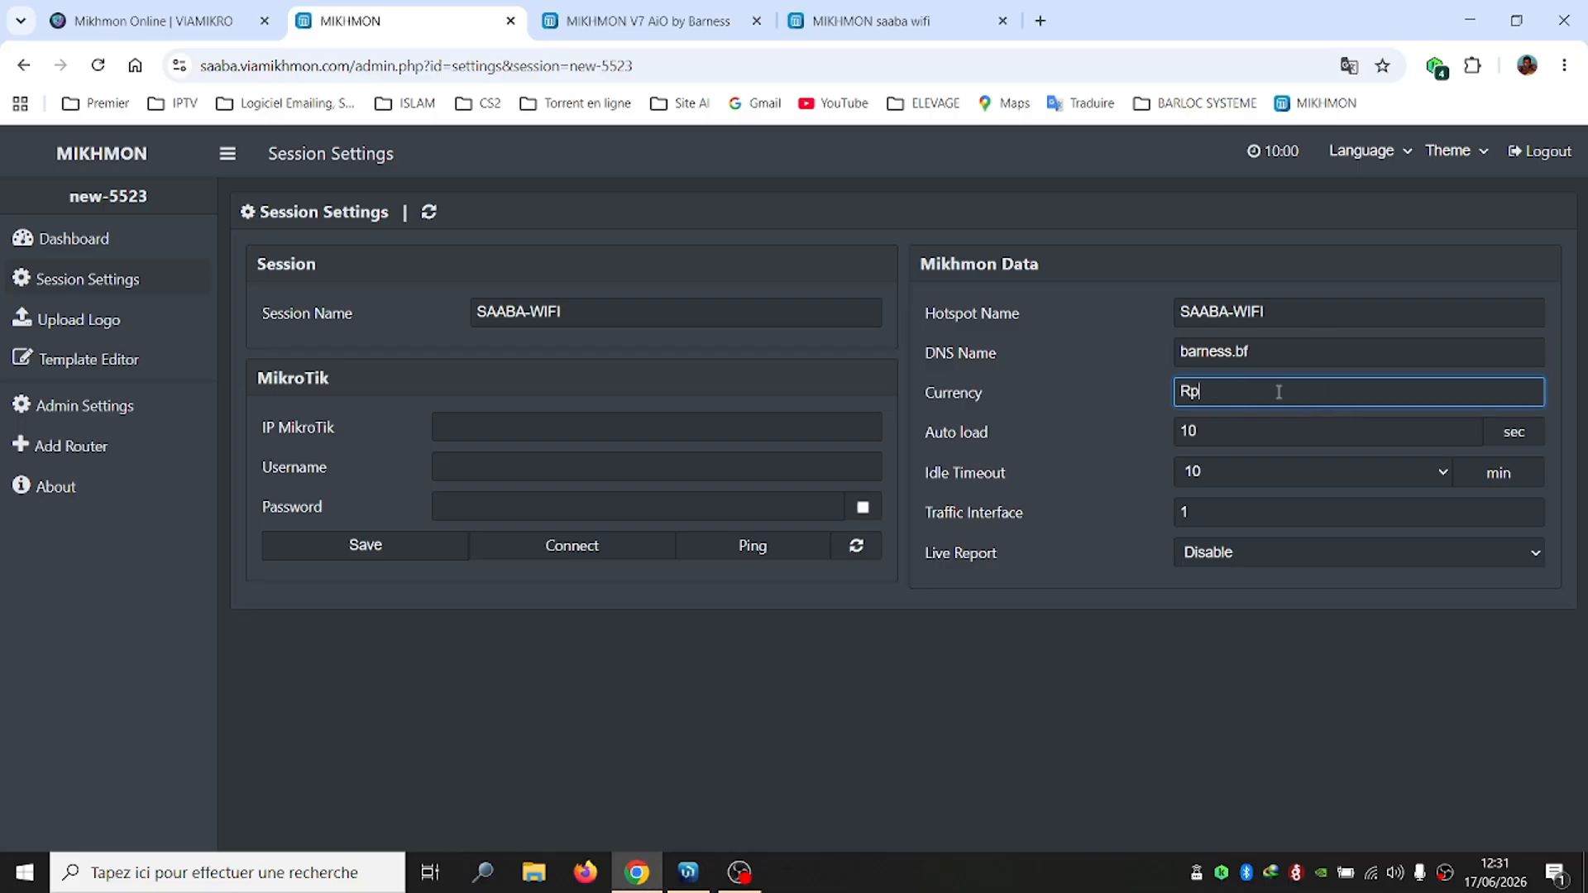
pyautogui.press('BackSpace')
pyautogui.press('BackSpace')
pyautogui.write('c')
pyautogui.click(482, 420)
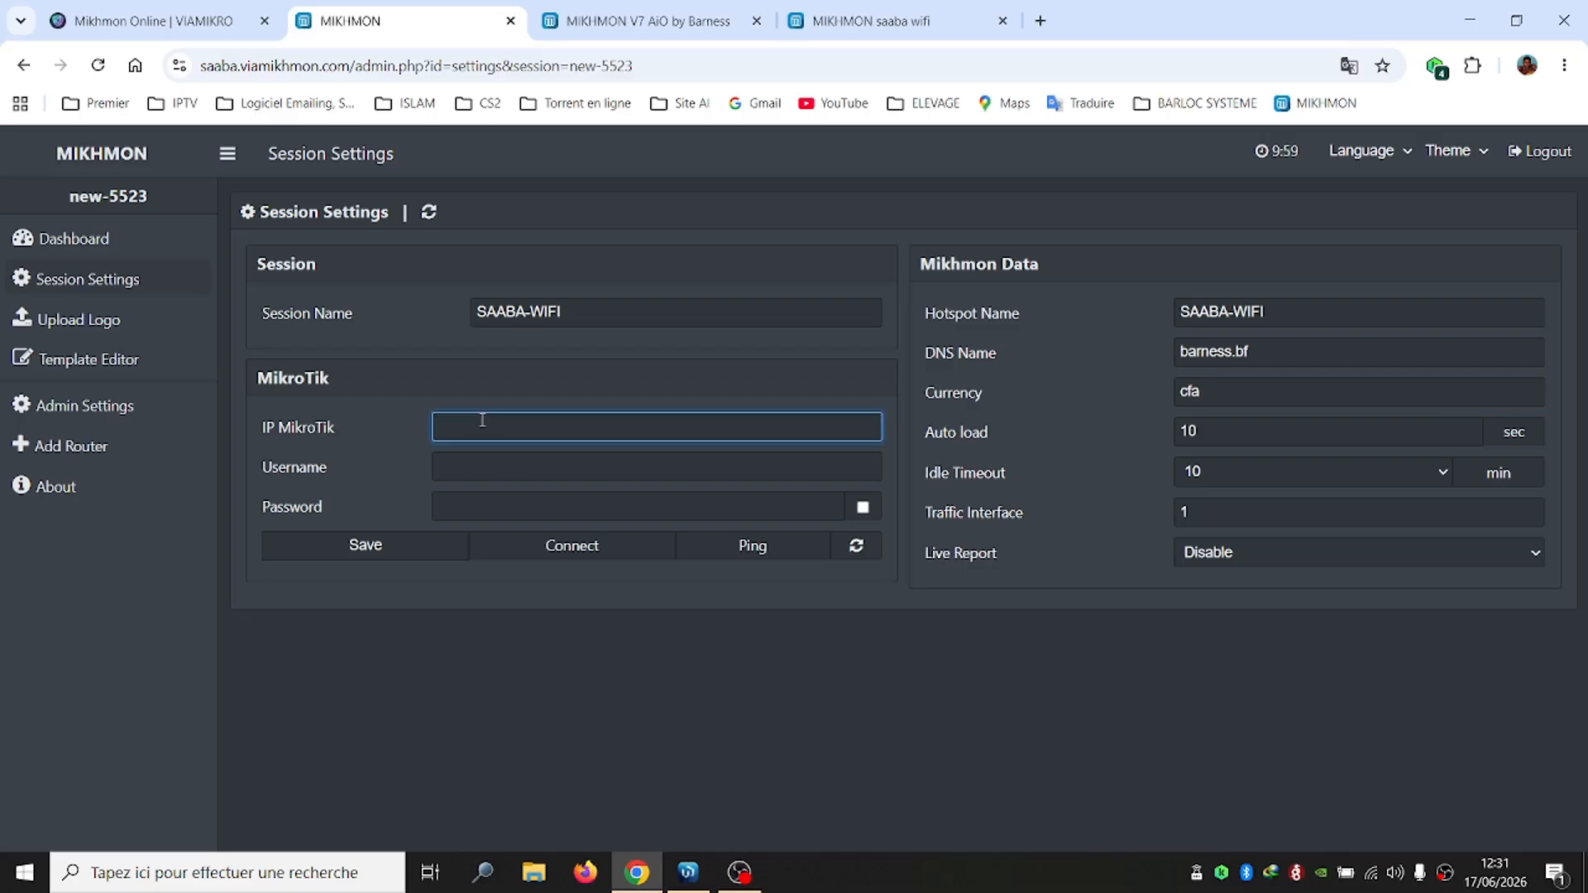
pyautogui.click(166, 21)
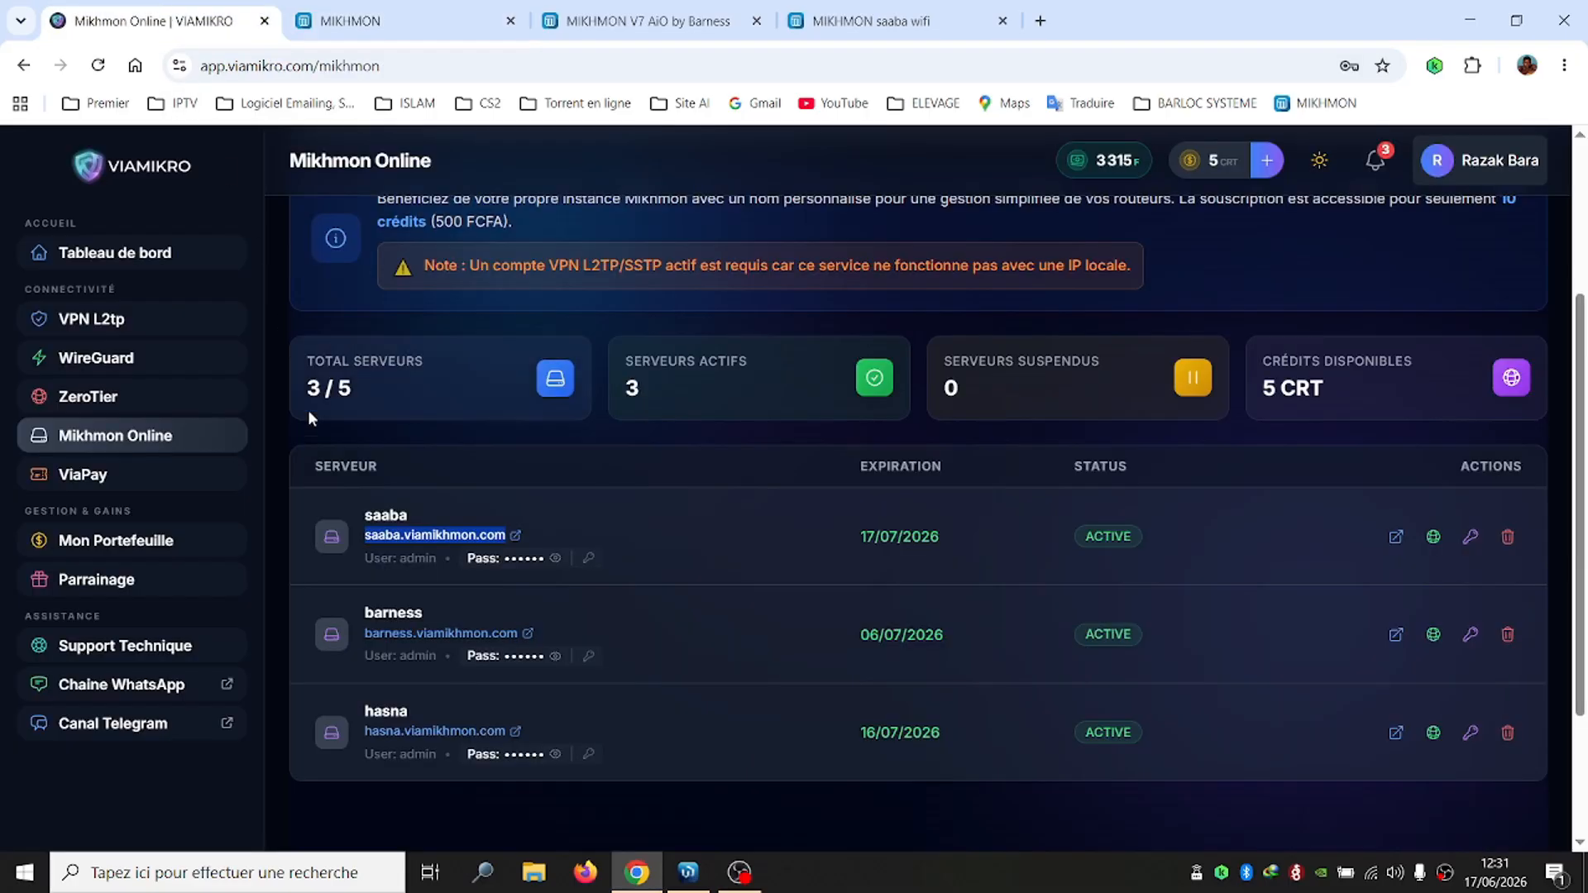
# Copy the Mikhmon remote address from the Saaba Wifi-zone VPN L2tp details
pyautogui.click(88, 328)
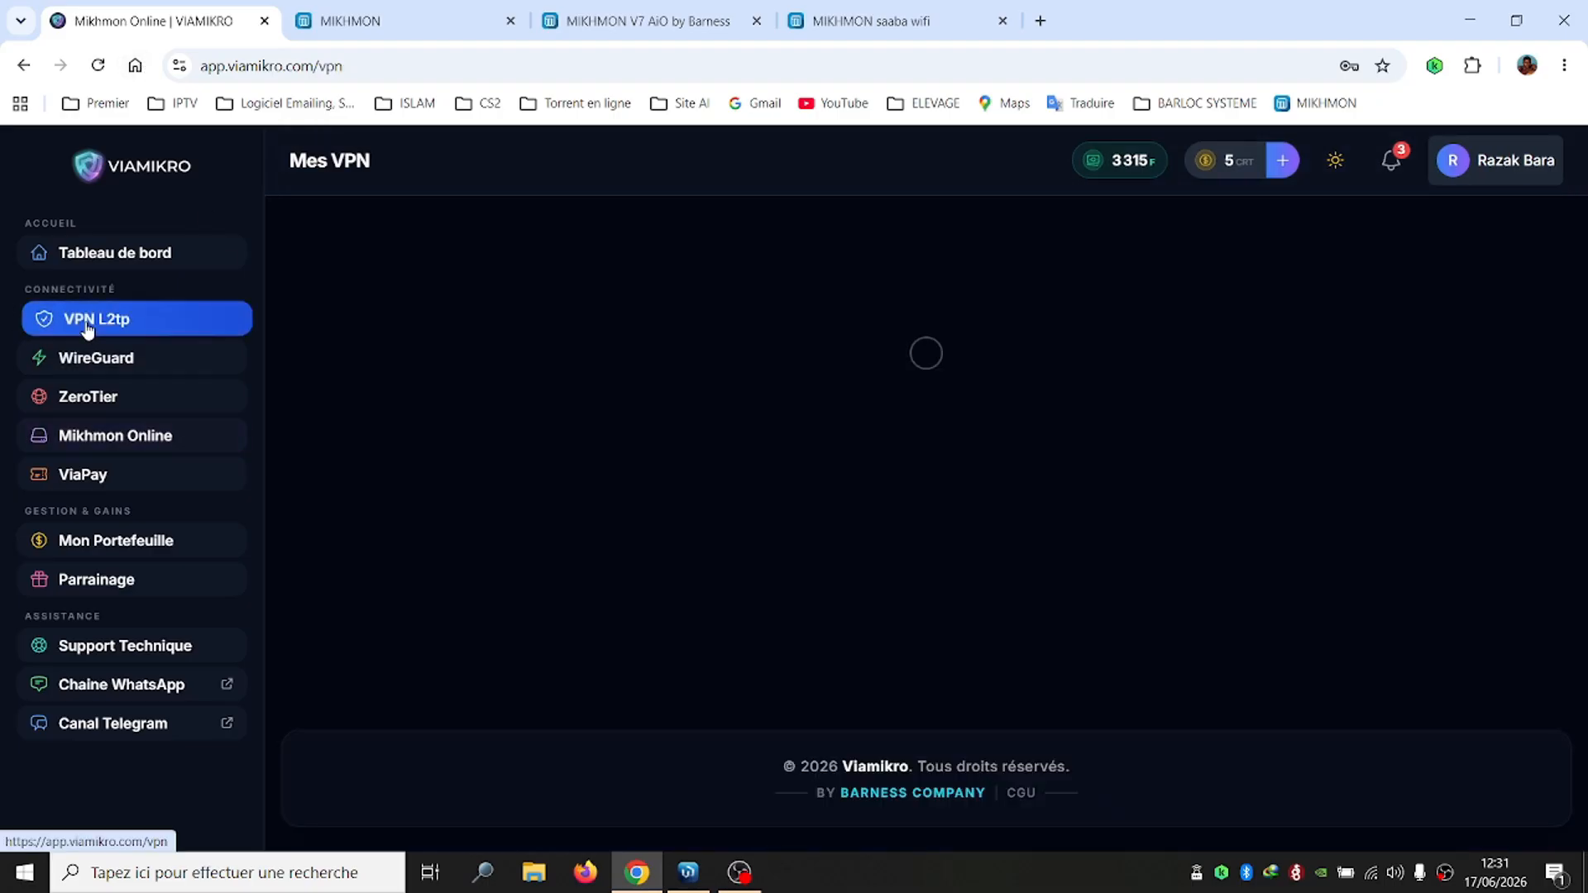
pyautogui.scroll(-3, 1584, 501)
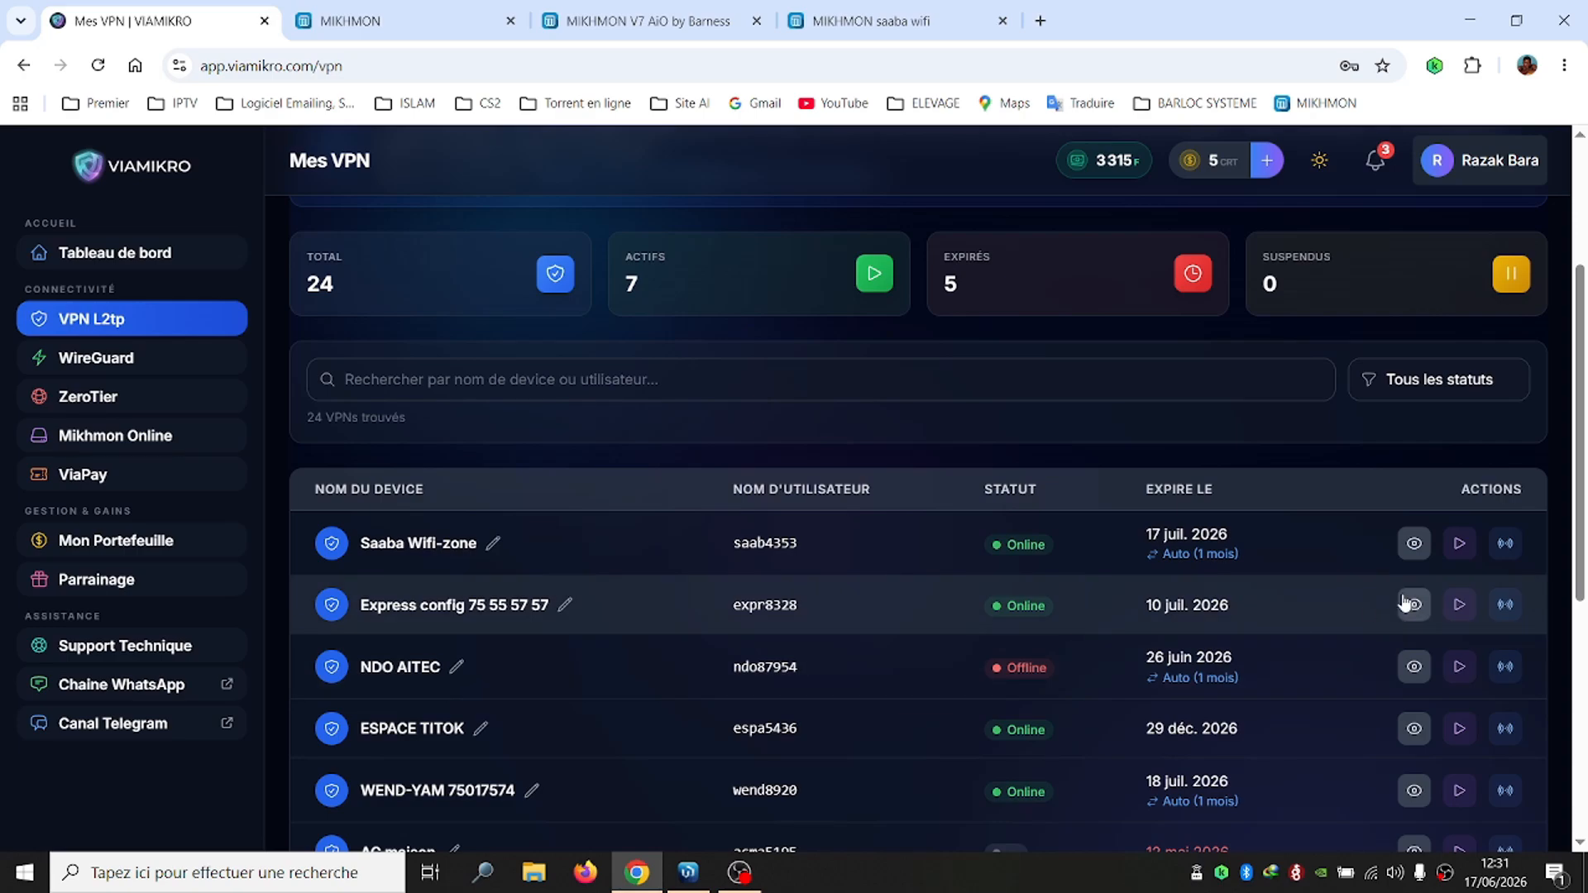
pyautogui.click(1411, 545)
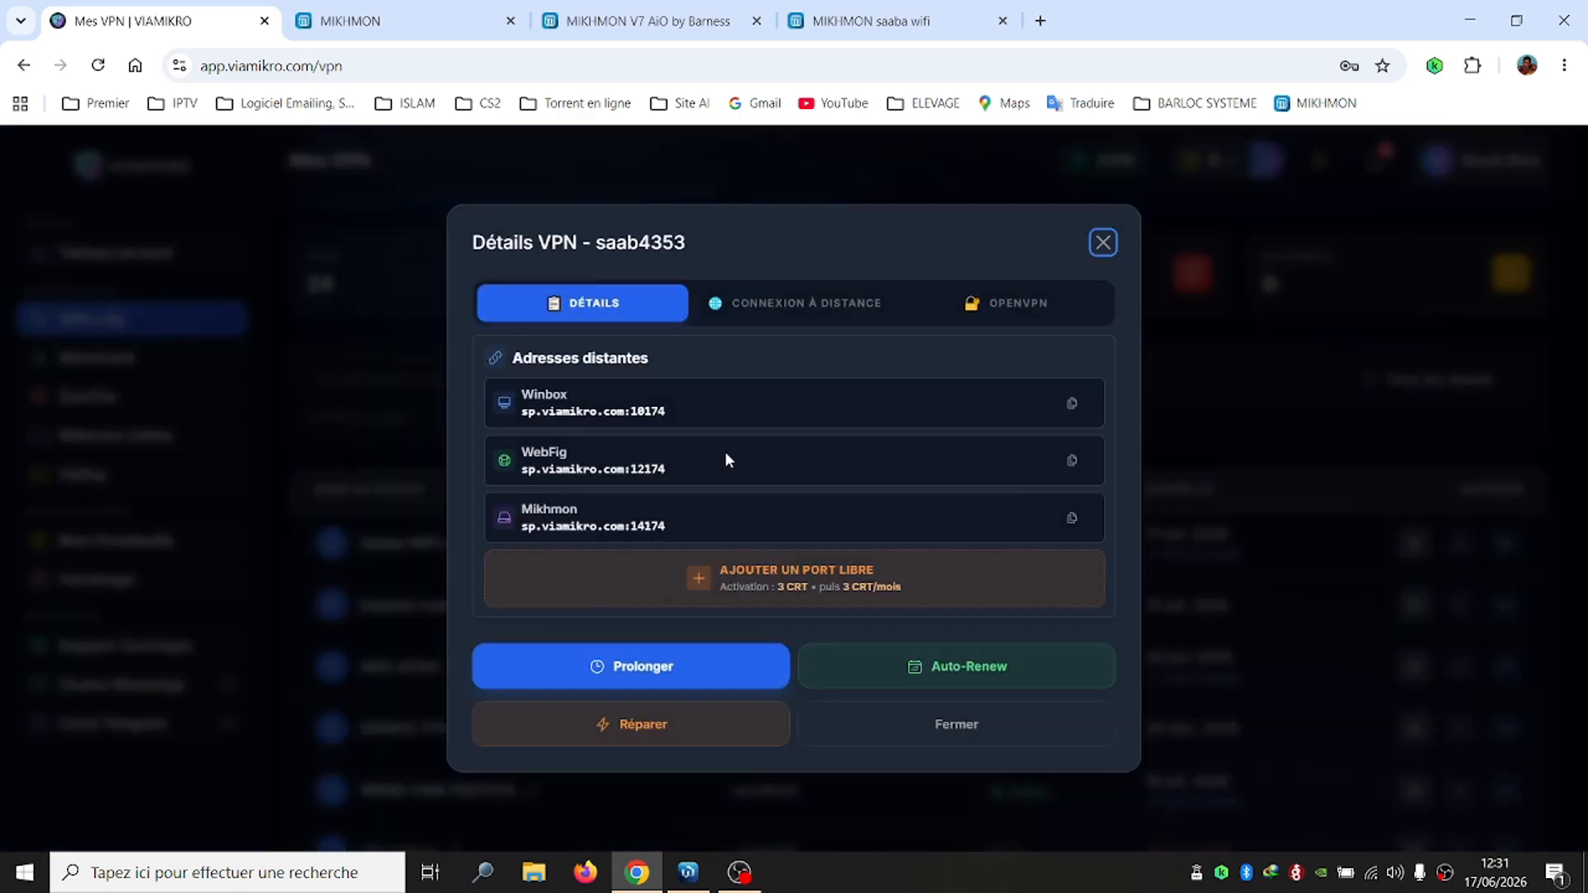
pyautogui.moveTo(510, 517); pyautogui.dragTo(666, 529)
pyautogui.click(670, 531)
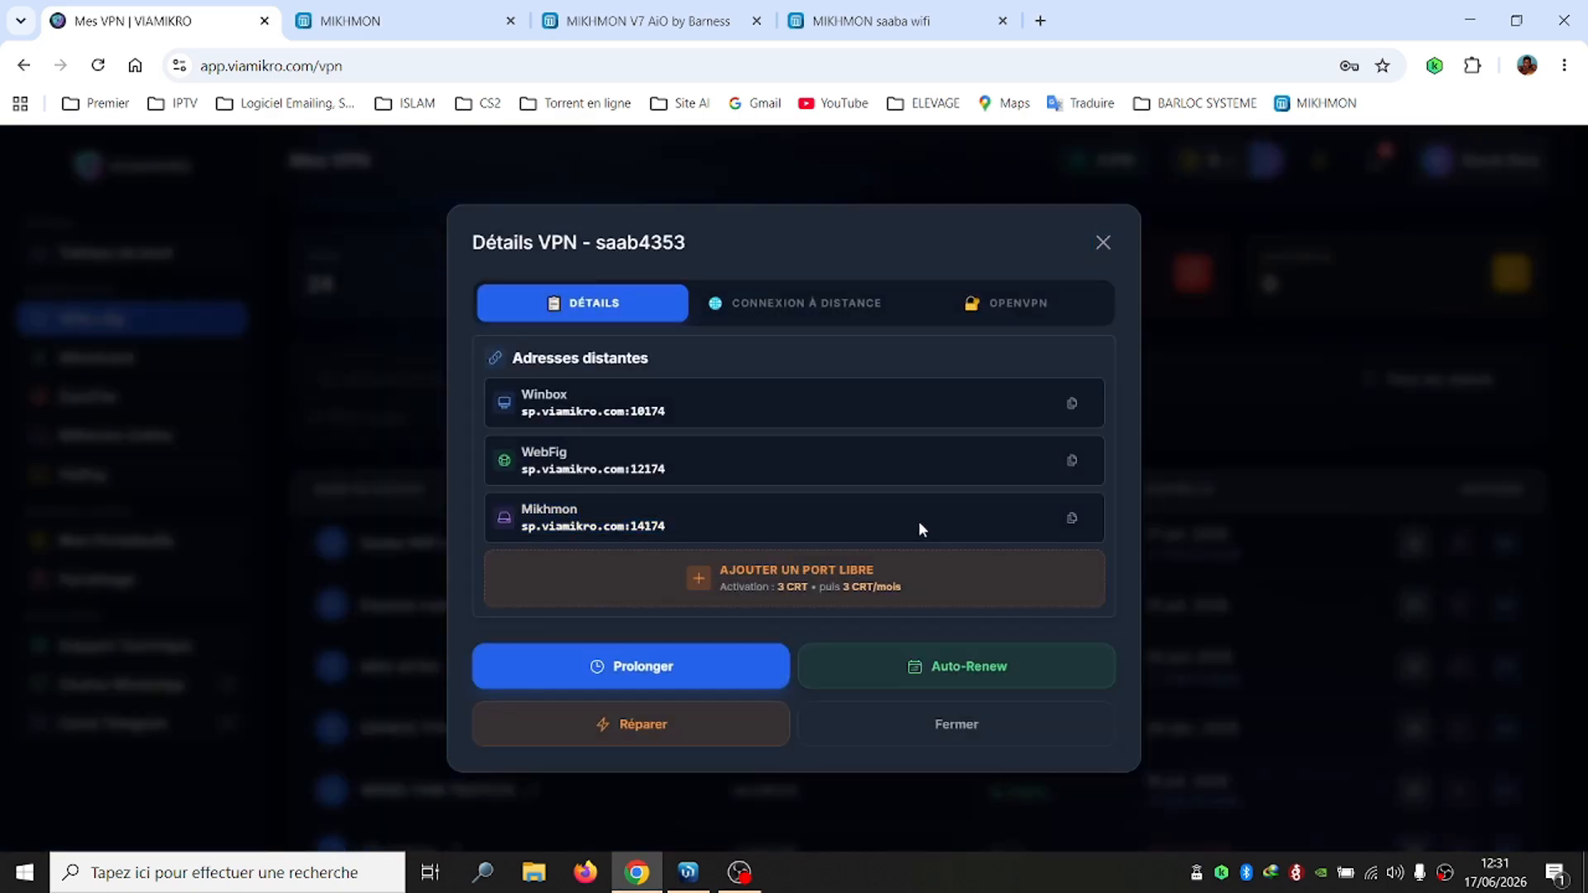
pyautogui.click(1072, 518)
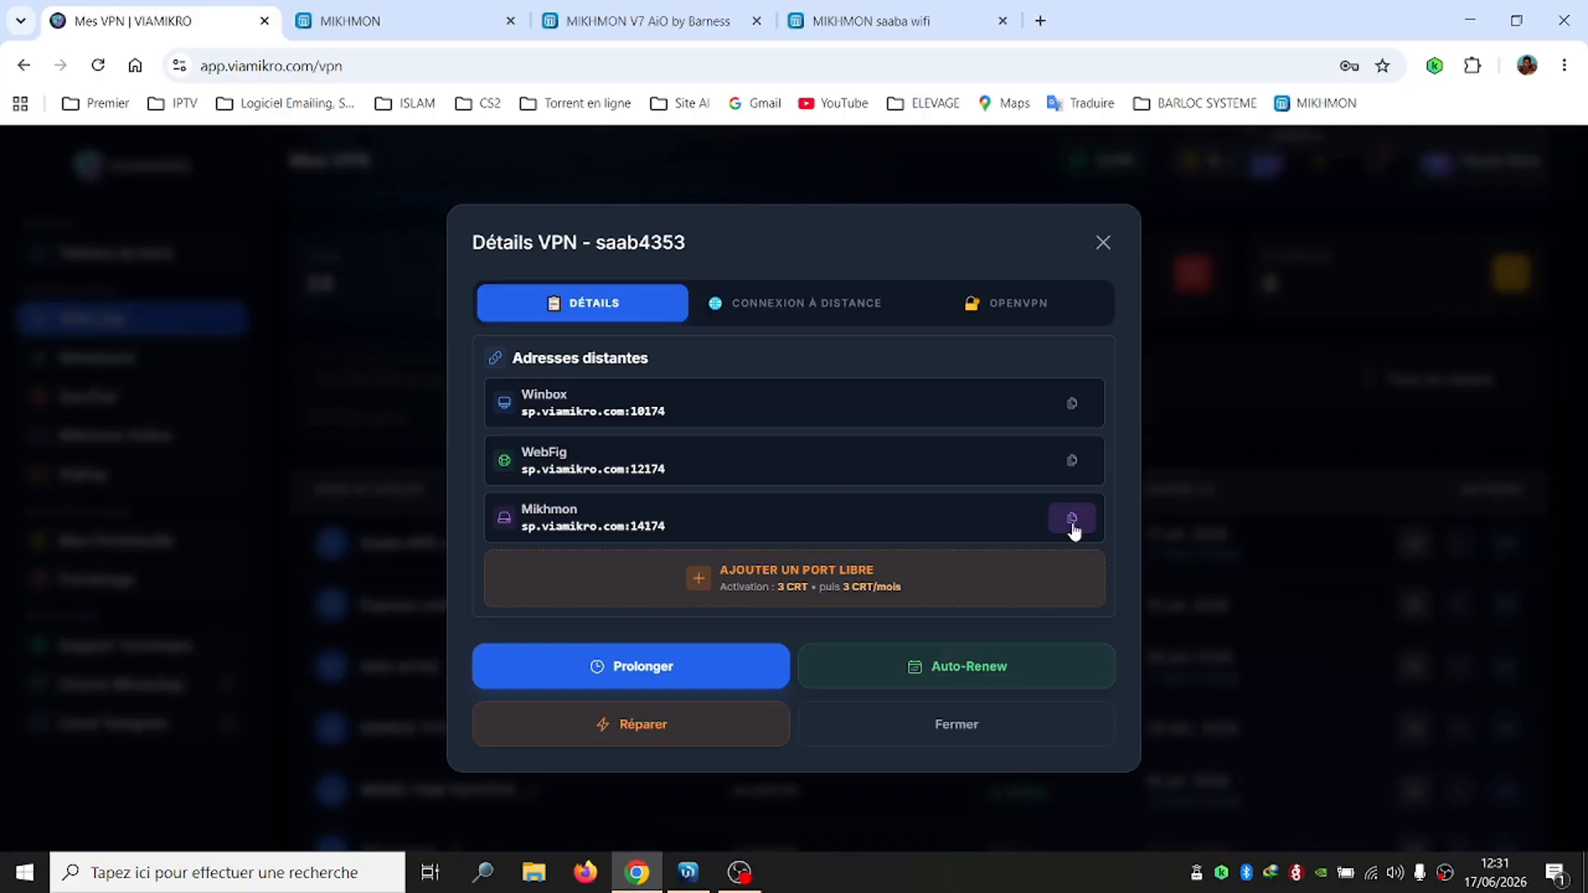
pyautogui.click(405, 18)
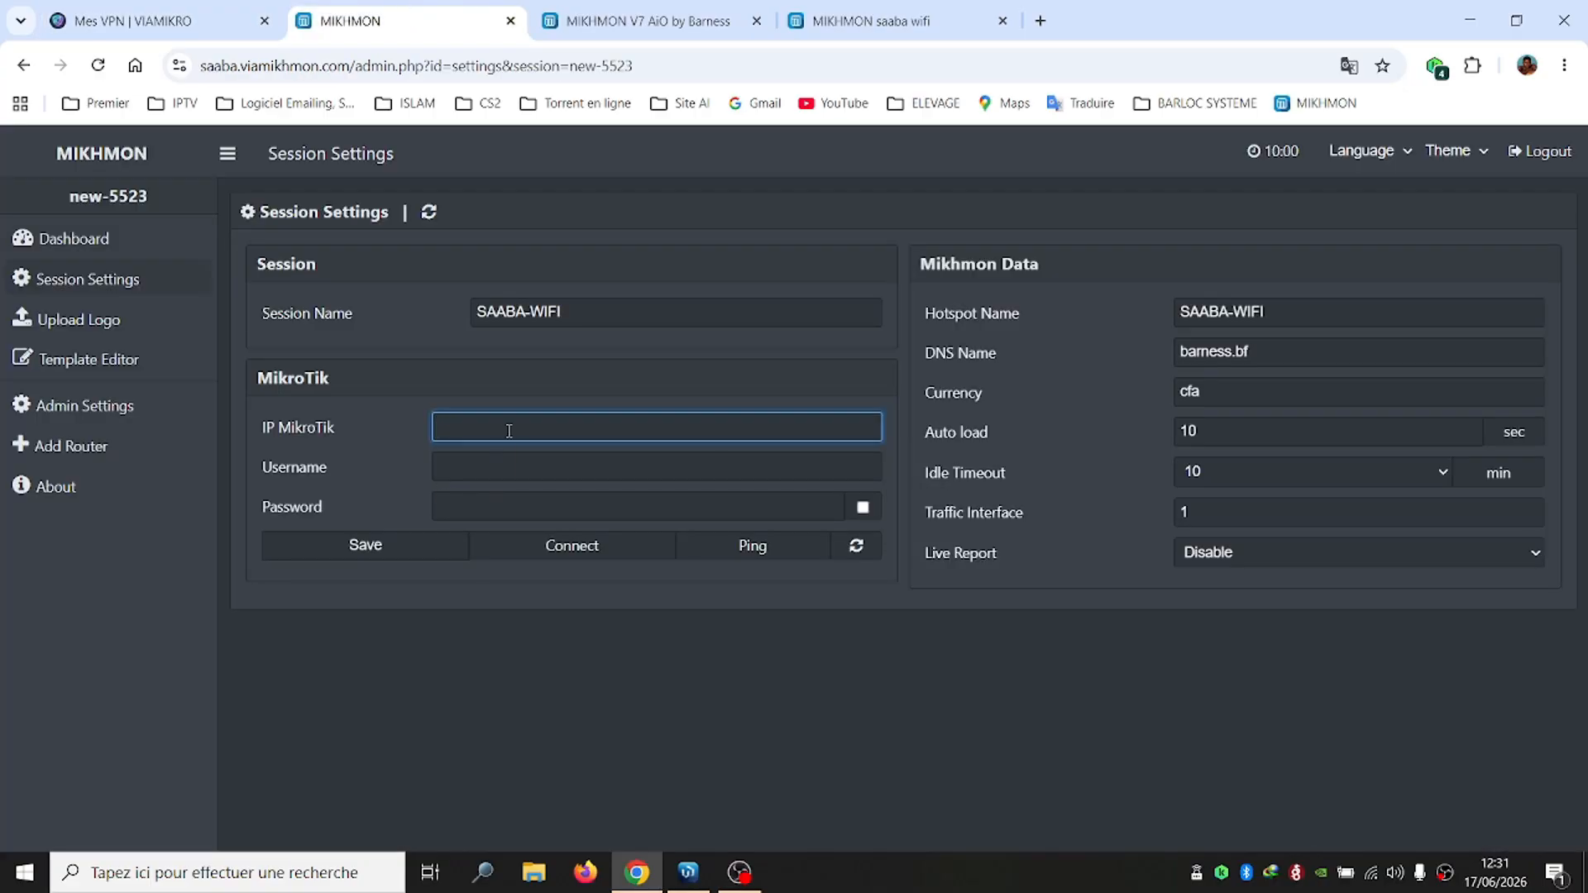
# Set IP MikroTik to sp.viamikro.com:14174 with username admin and the router password, and save
pyautogui.hotkey('ctrl', 'v')
pyautogui.click(505, 474)
pyautogui.write('ad')
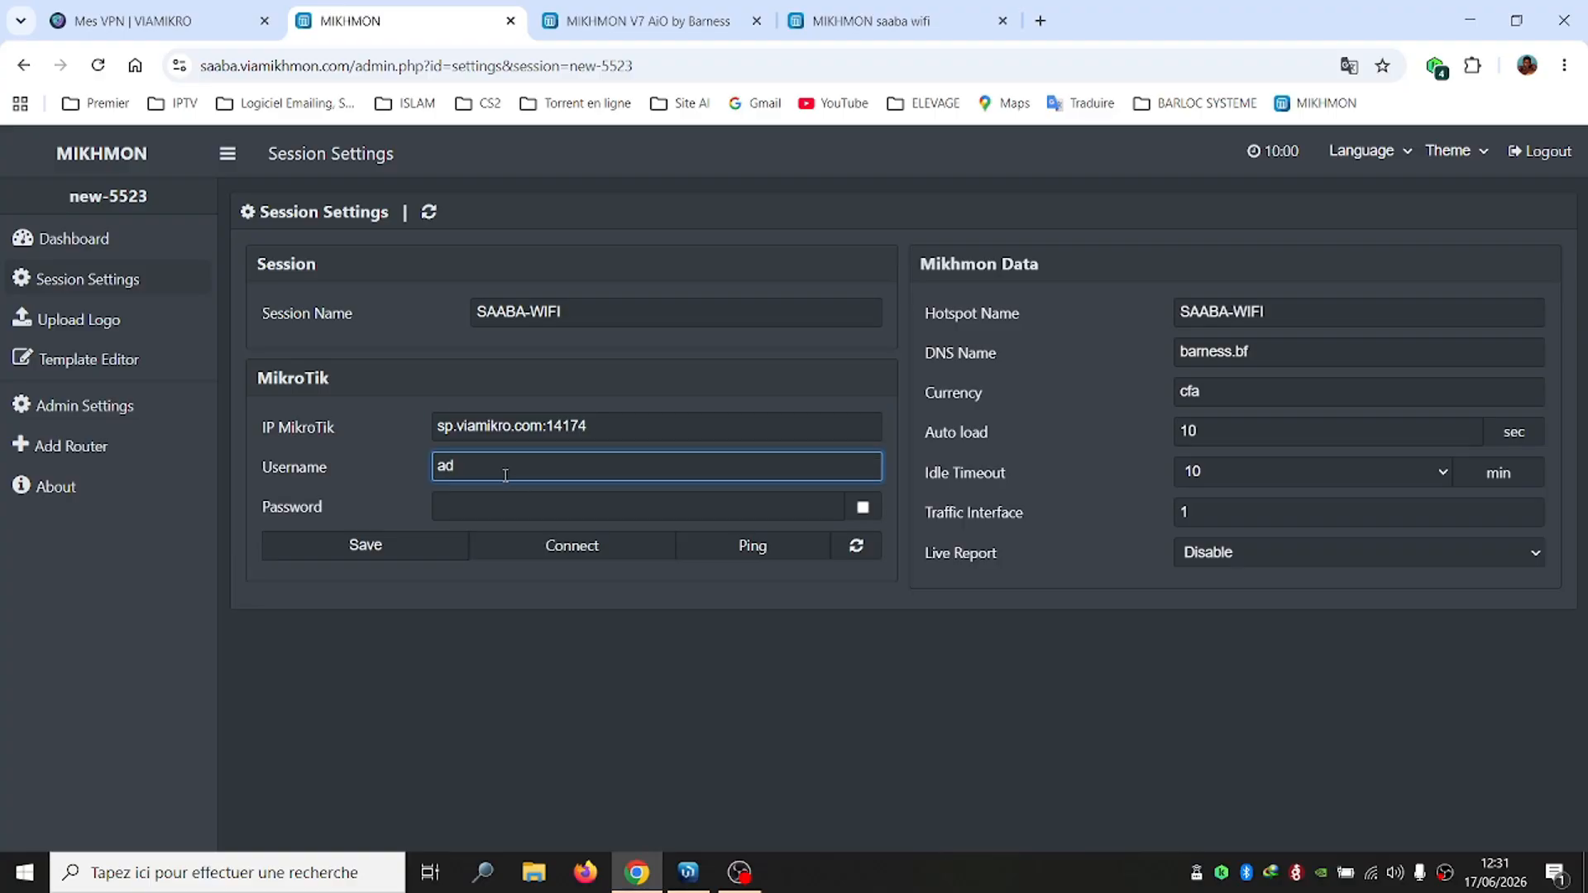
pyautogui.write('min')
pyautogui.press('Tab')
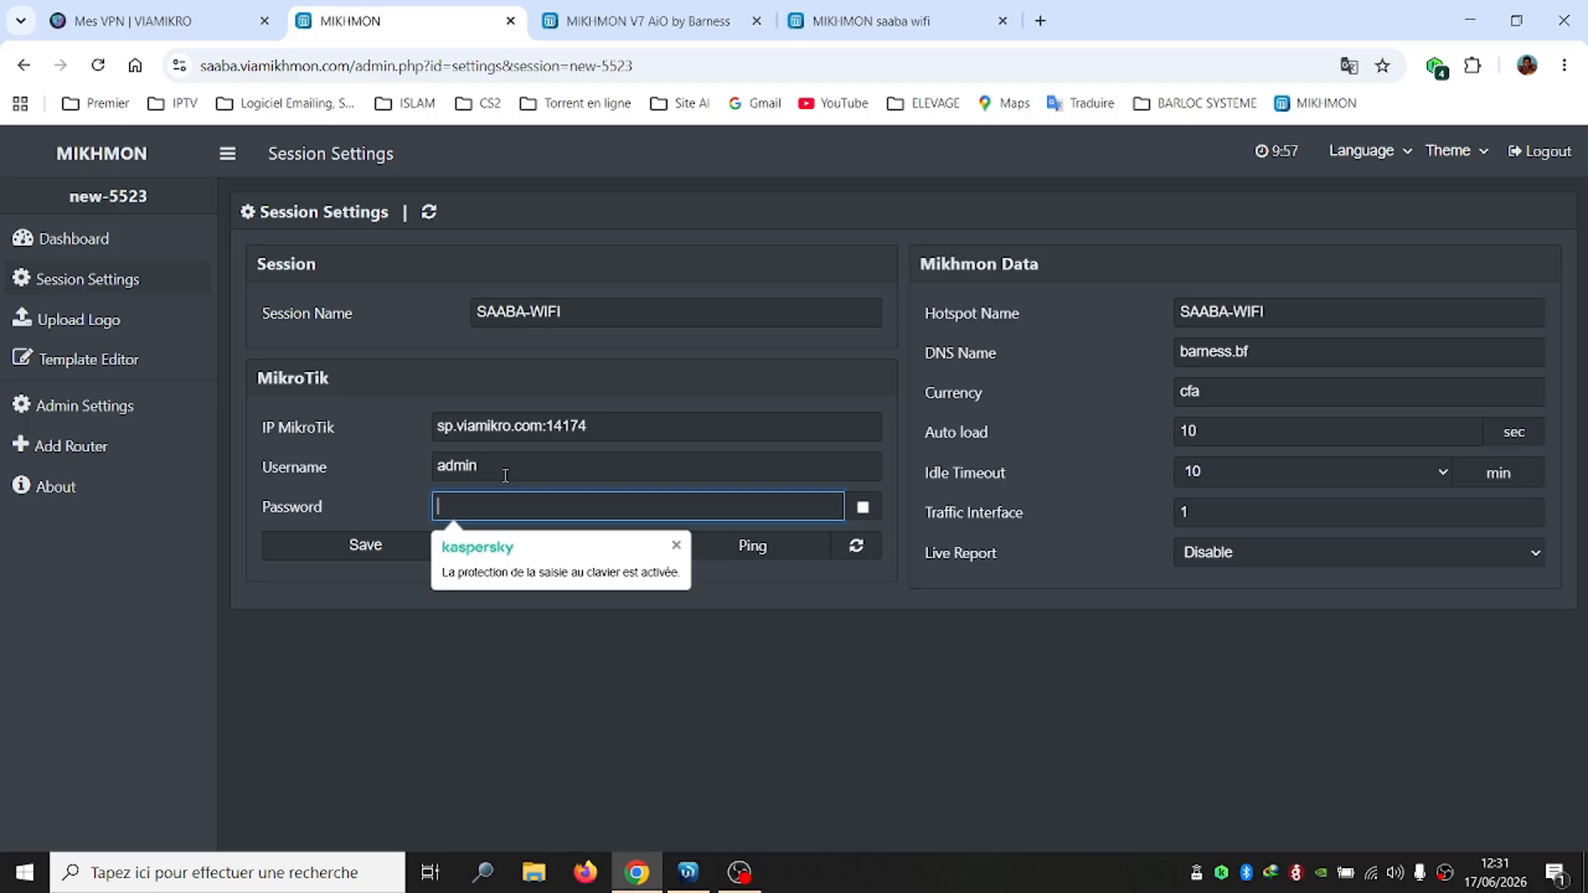
pyautogui.write('********')
pyautogui.click(397, 549)
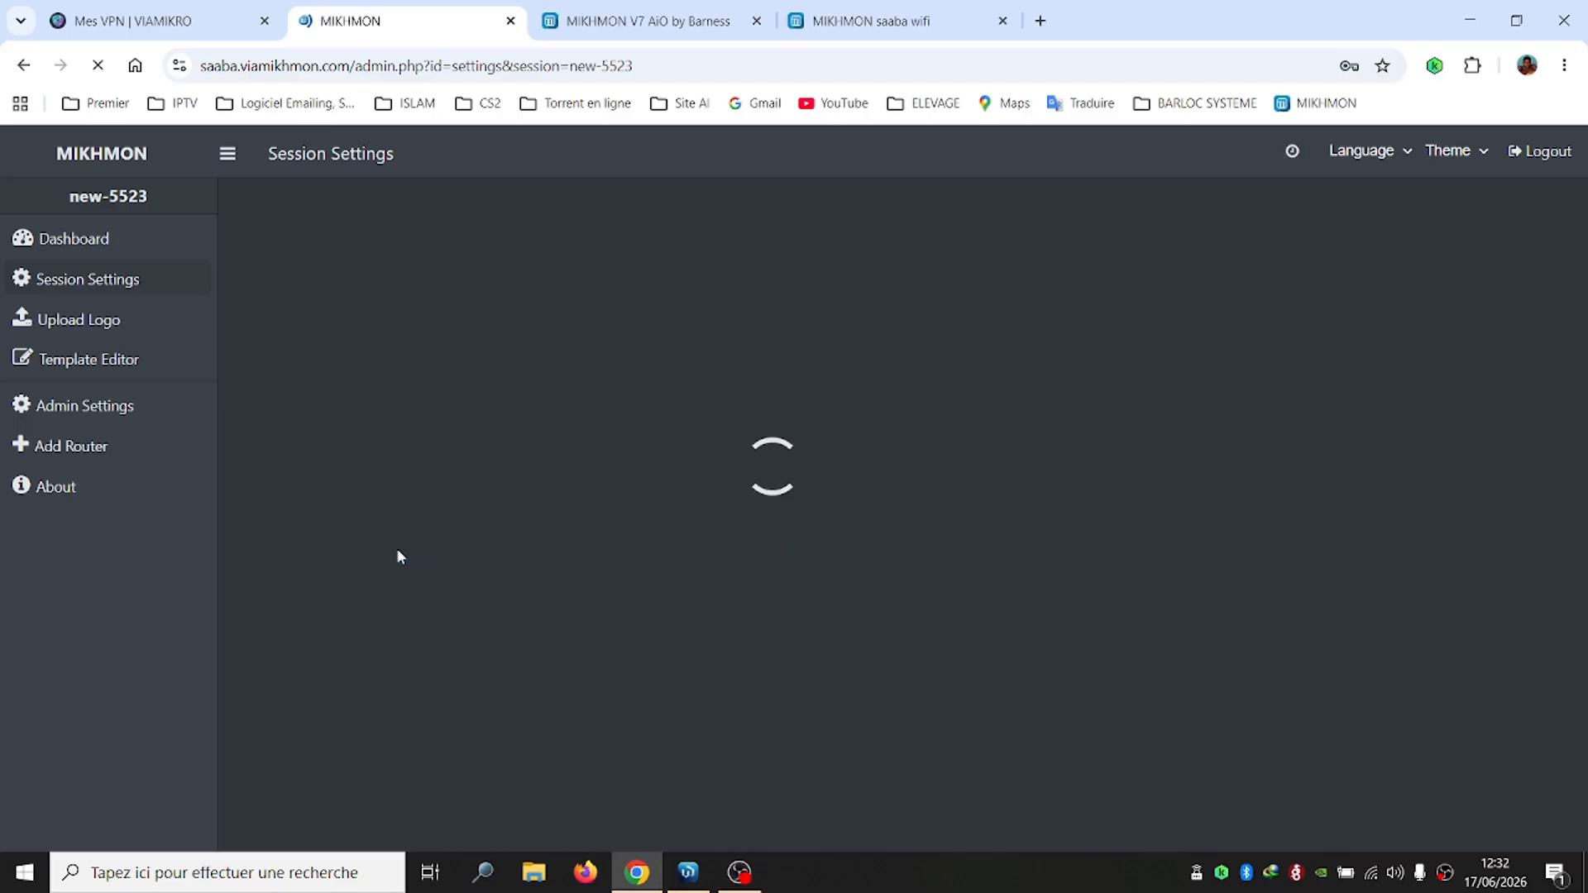
pyautogui.click(1379, 117)
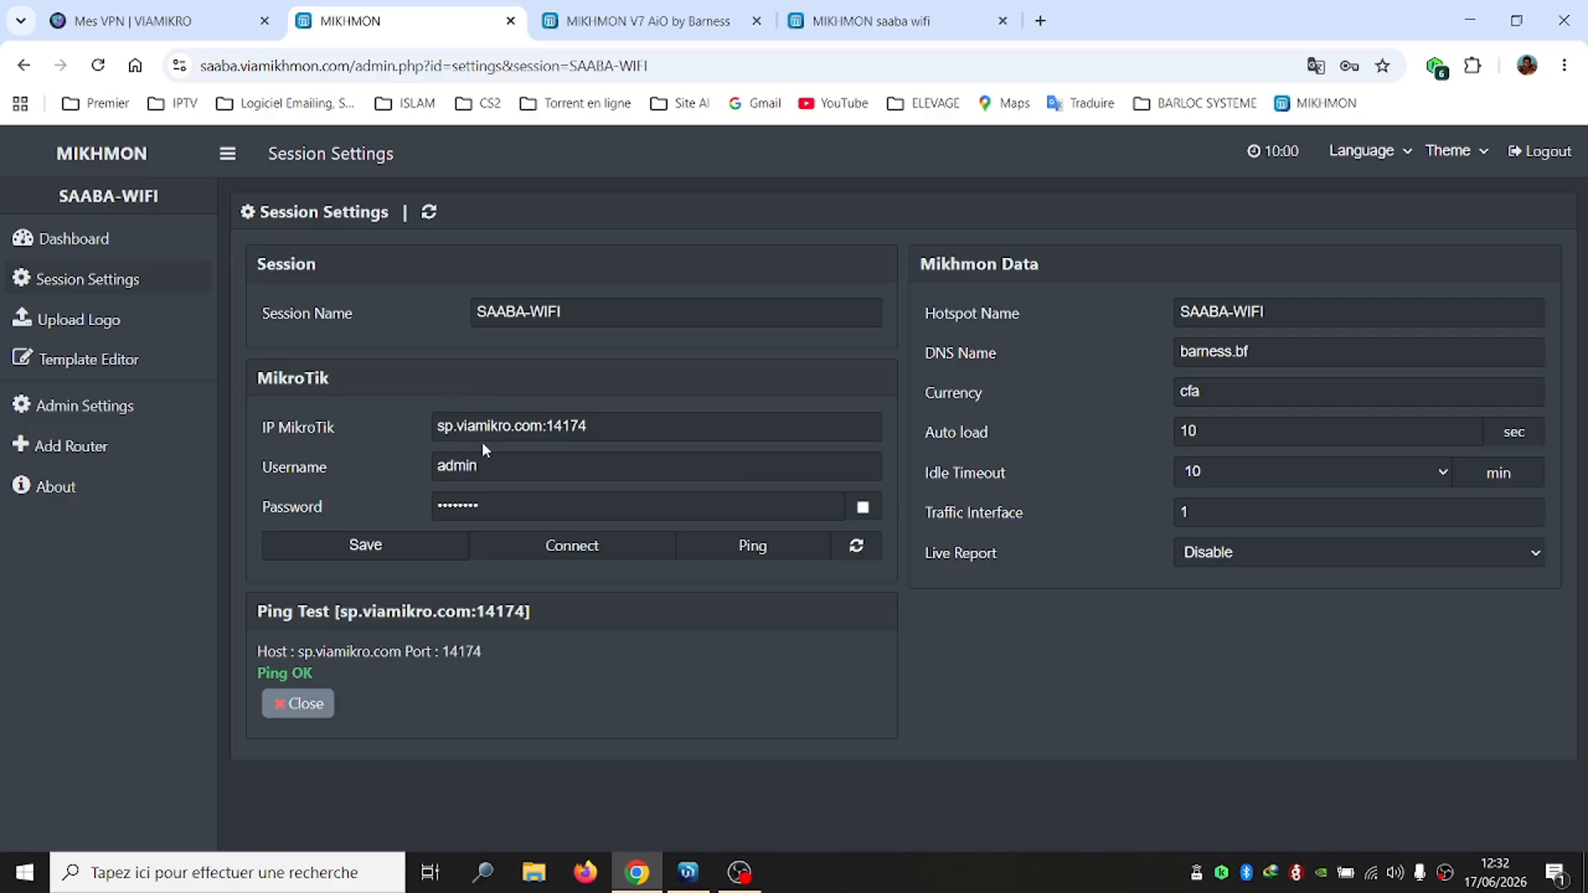
# Connect to the router and open Generate on the 1-Heure voucher profile
pyautogui.click(576, 558)
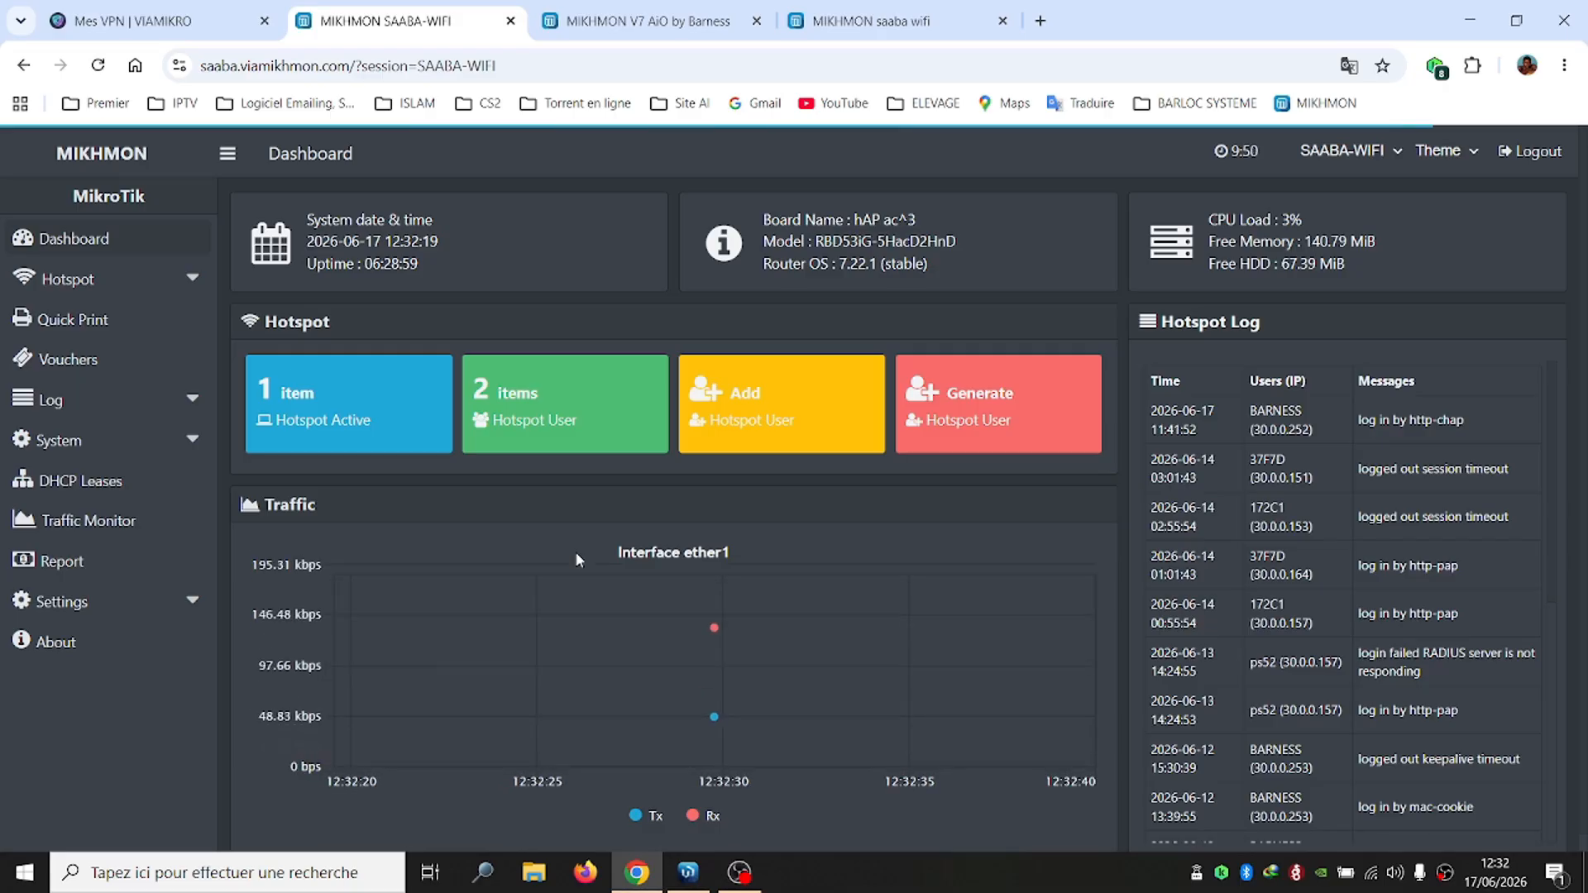
pyautogui.click(99, 279)
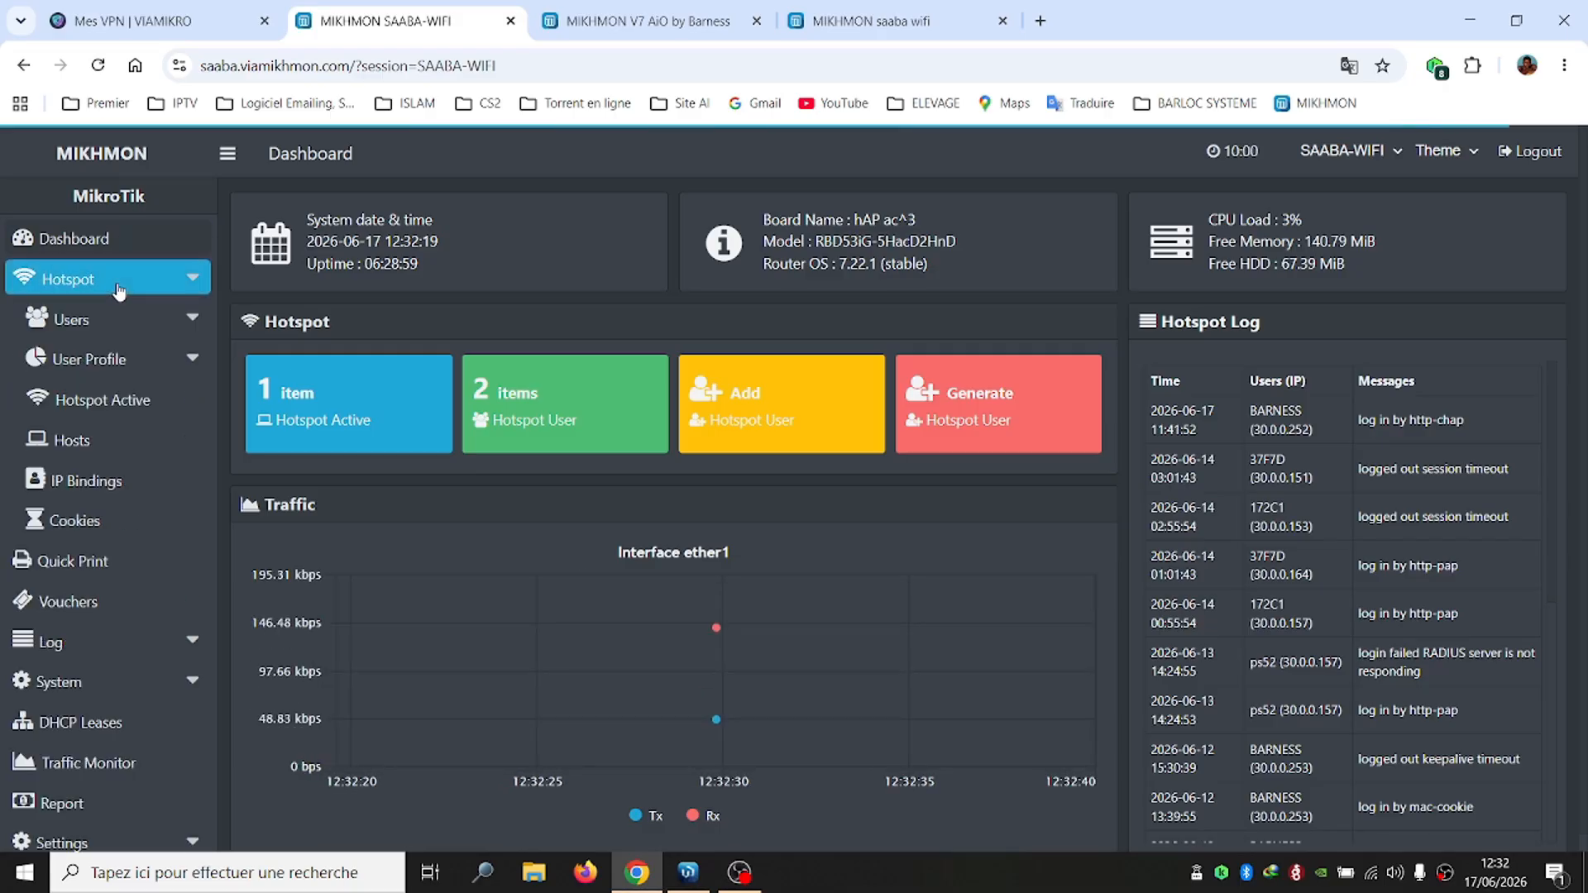
pyautogui.click(91, 612)
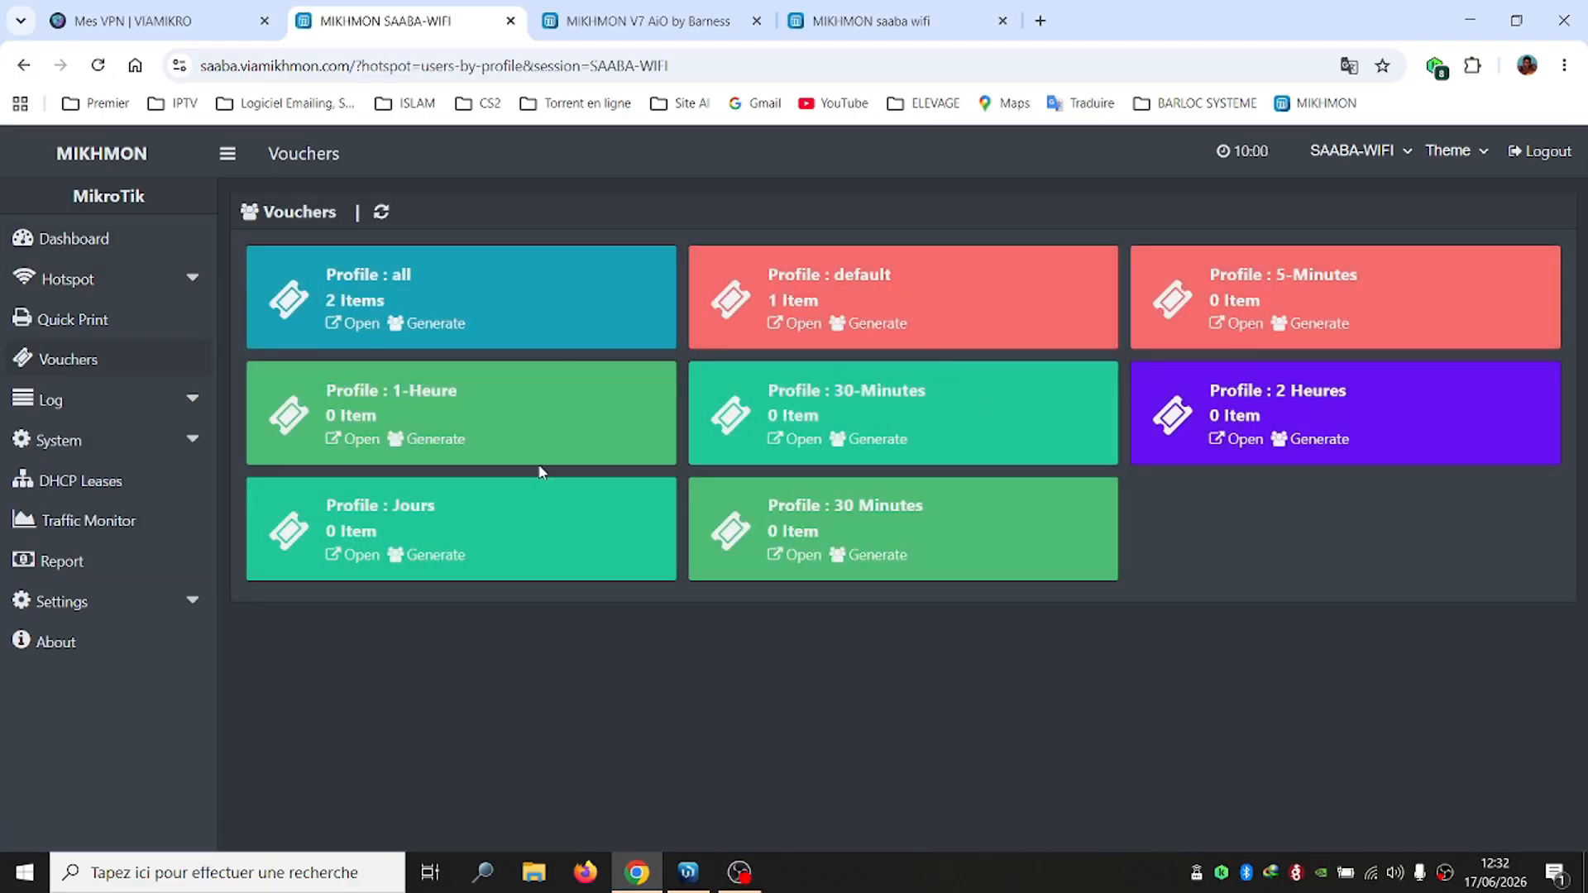
pyautogui.click(426, 439)
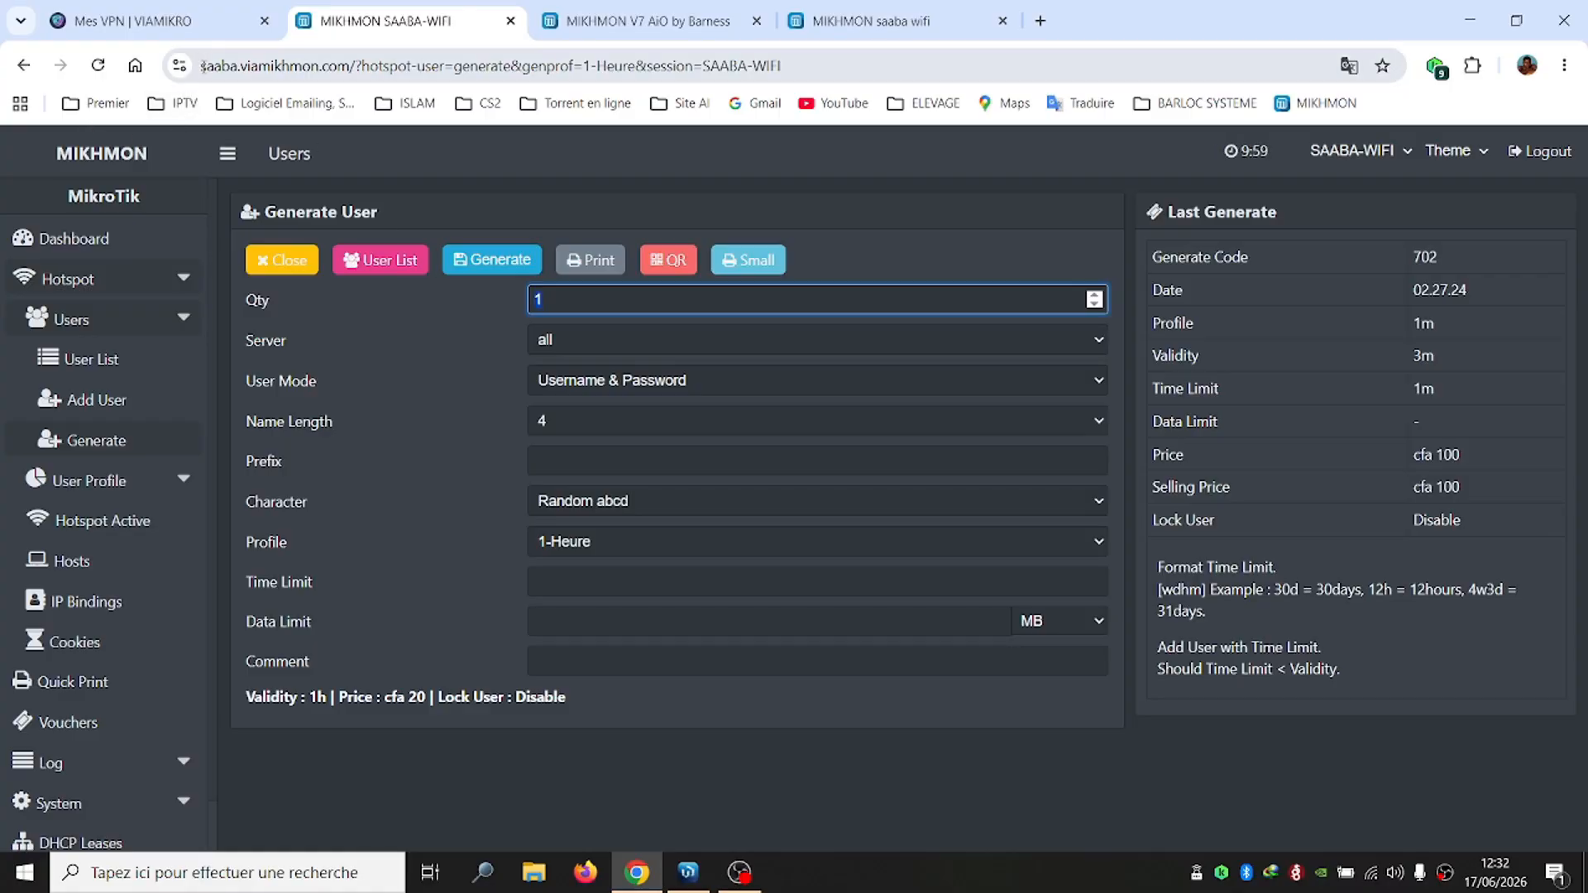
# Generate 50 vouchers on BARNESS WIFI-ZONE, username = password, name length 5, time limit 1h
pyautogui.moveTo(201, 65); pyautogui.dragTo(352, 85)
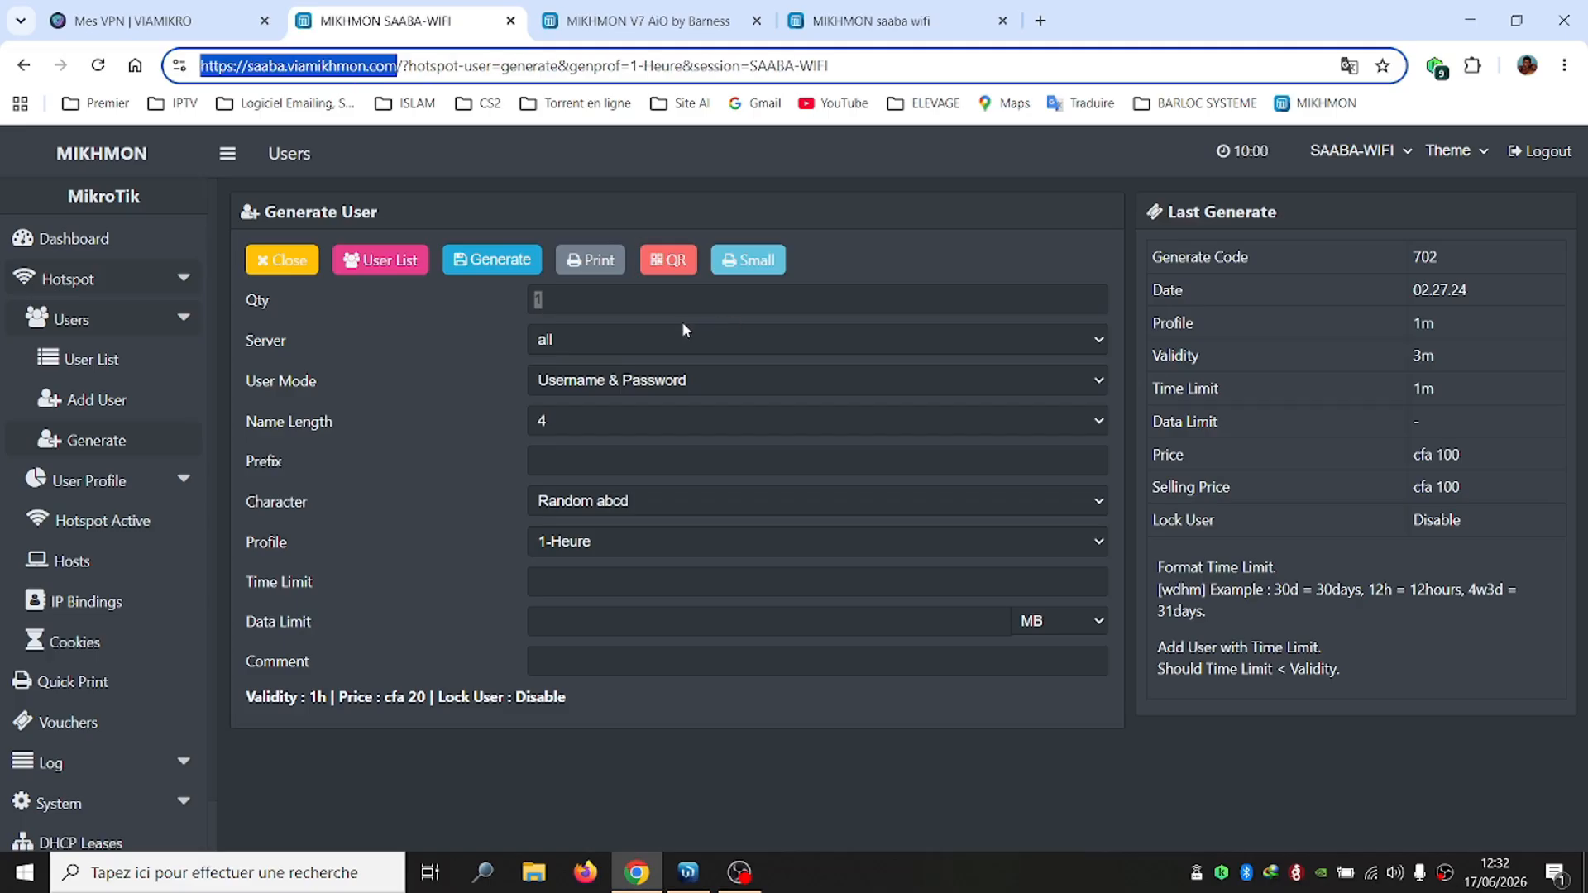
pyautogui.click(597, 295)
pyautogui.write('50')
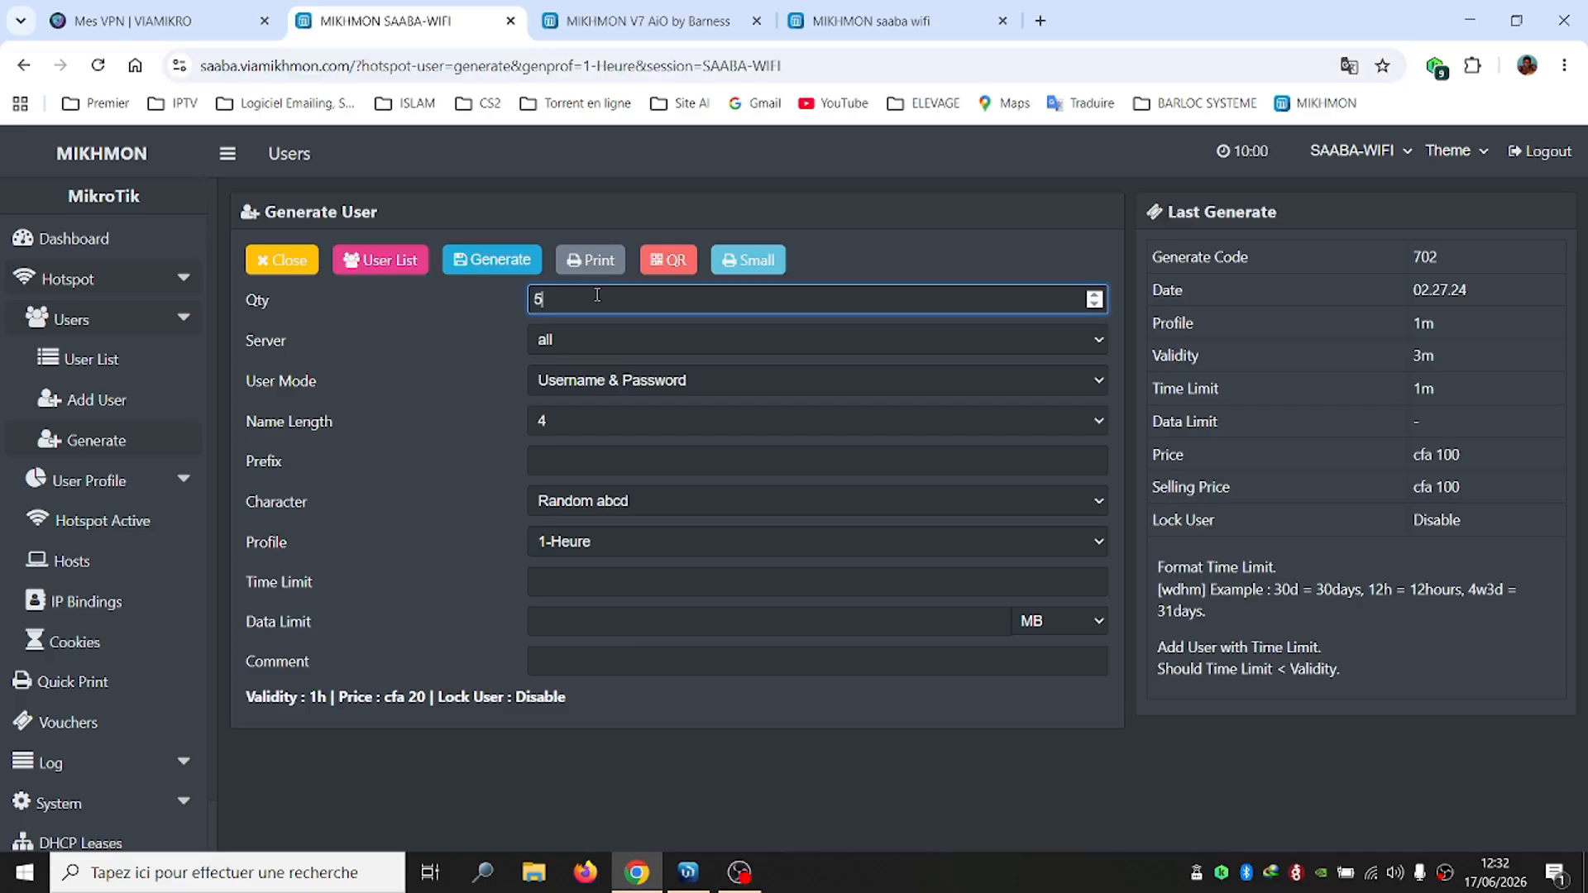
pyautogui.click(569, 340)
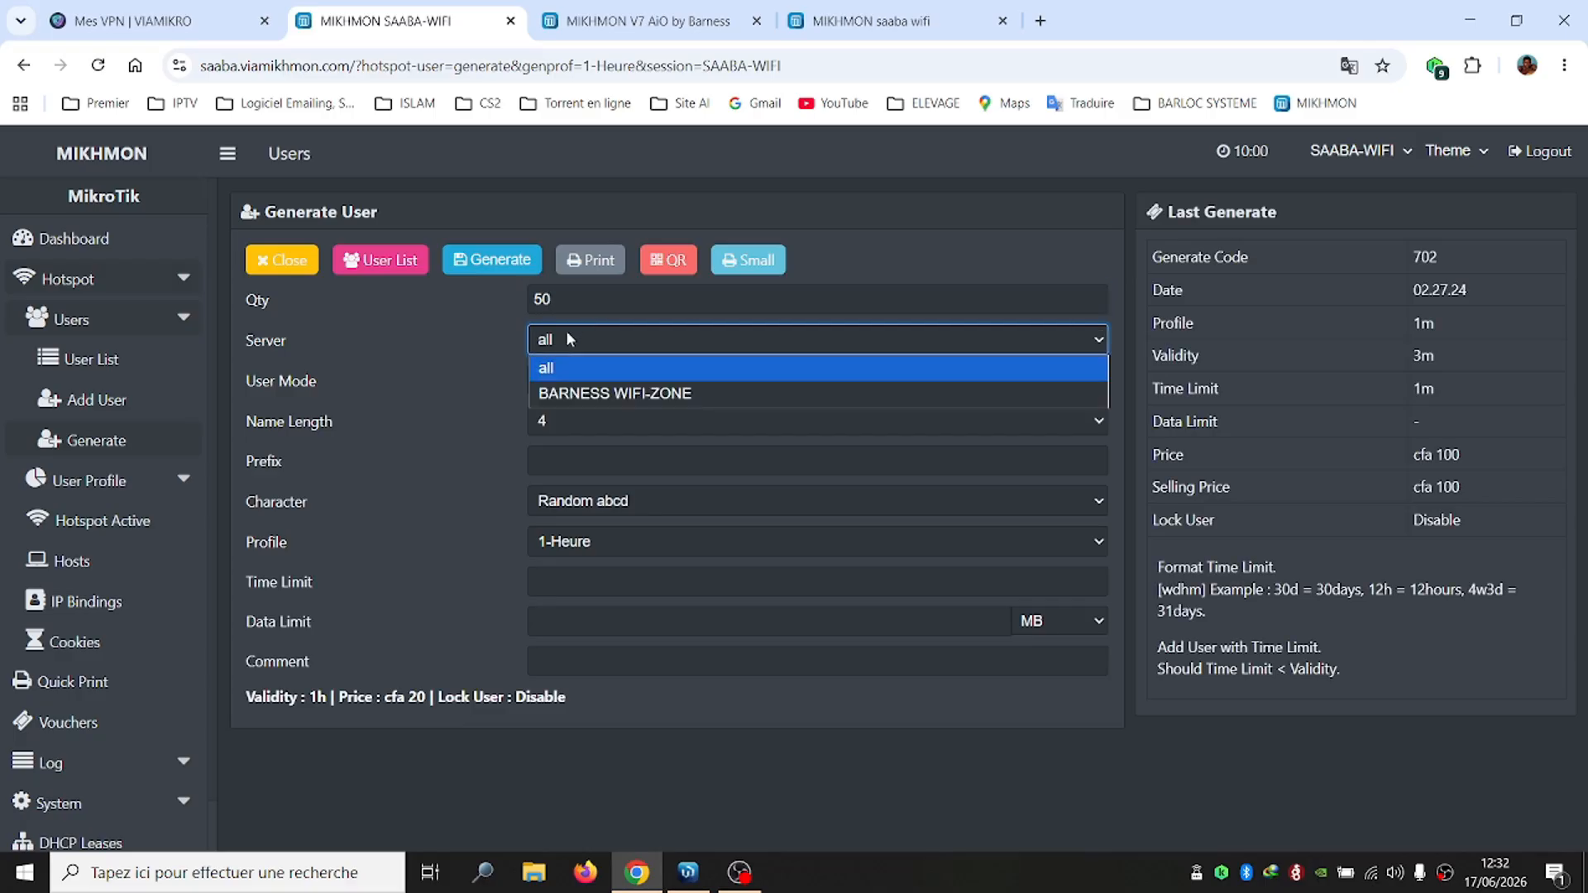
pyautogui.click(588, 402)
pyautogui.click(596, 389)
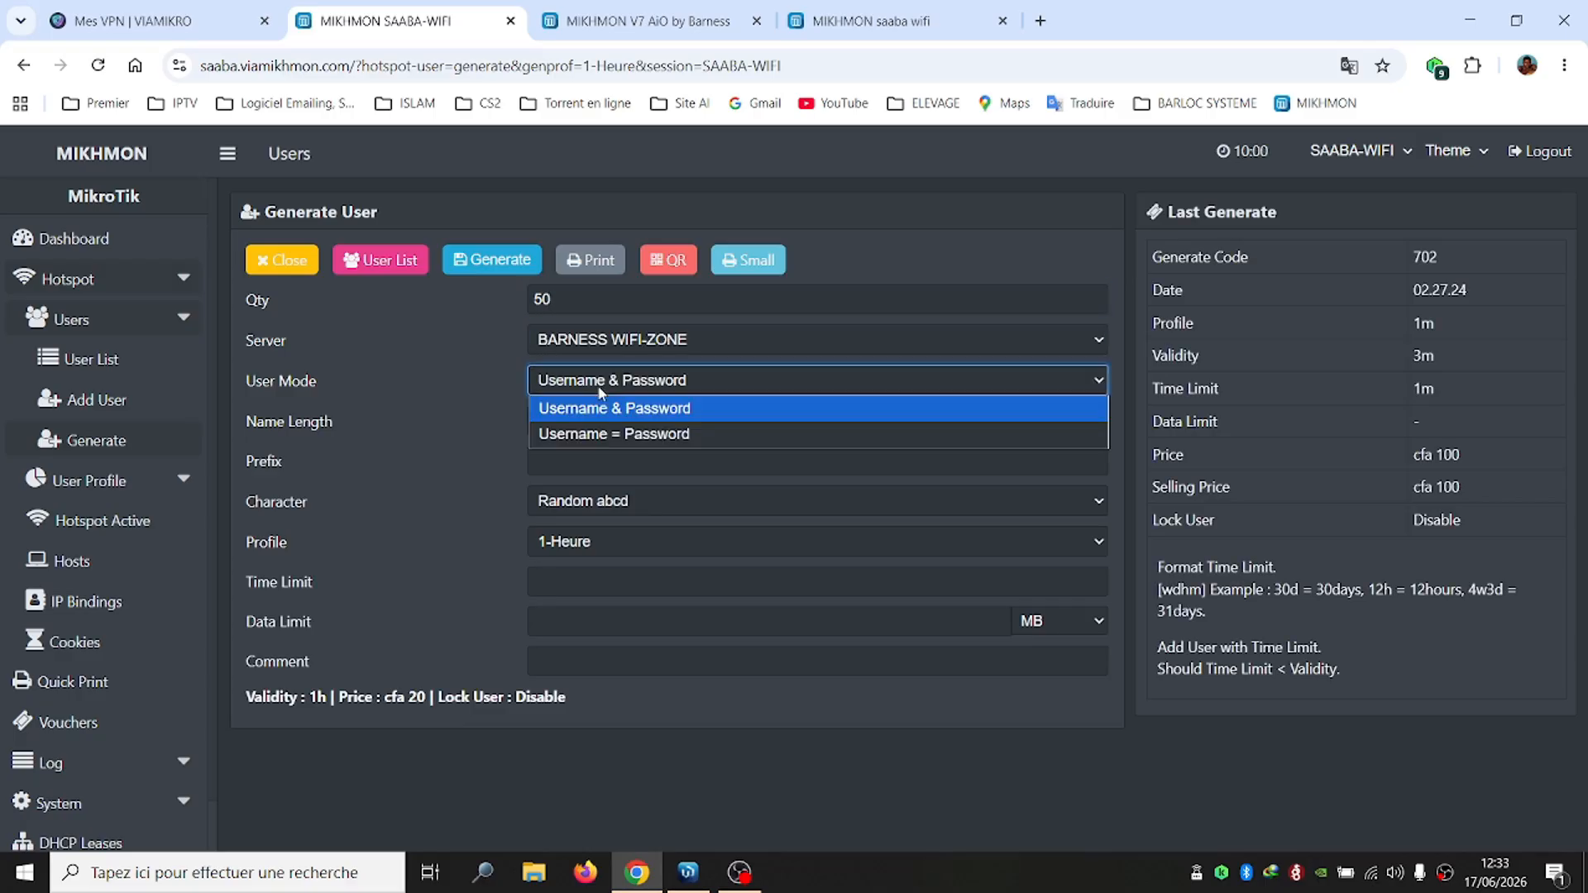
pyautogui.click(597, 432)
pyautogui.click(565, 424)
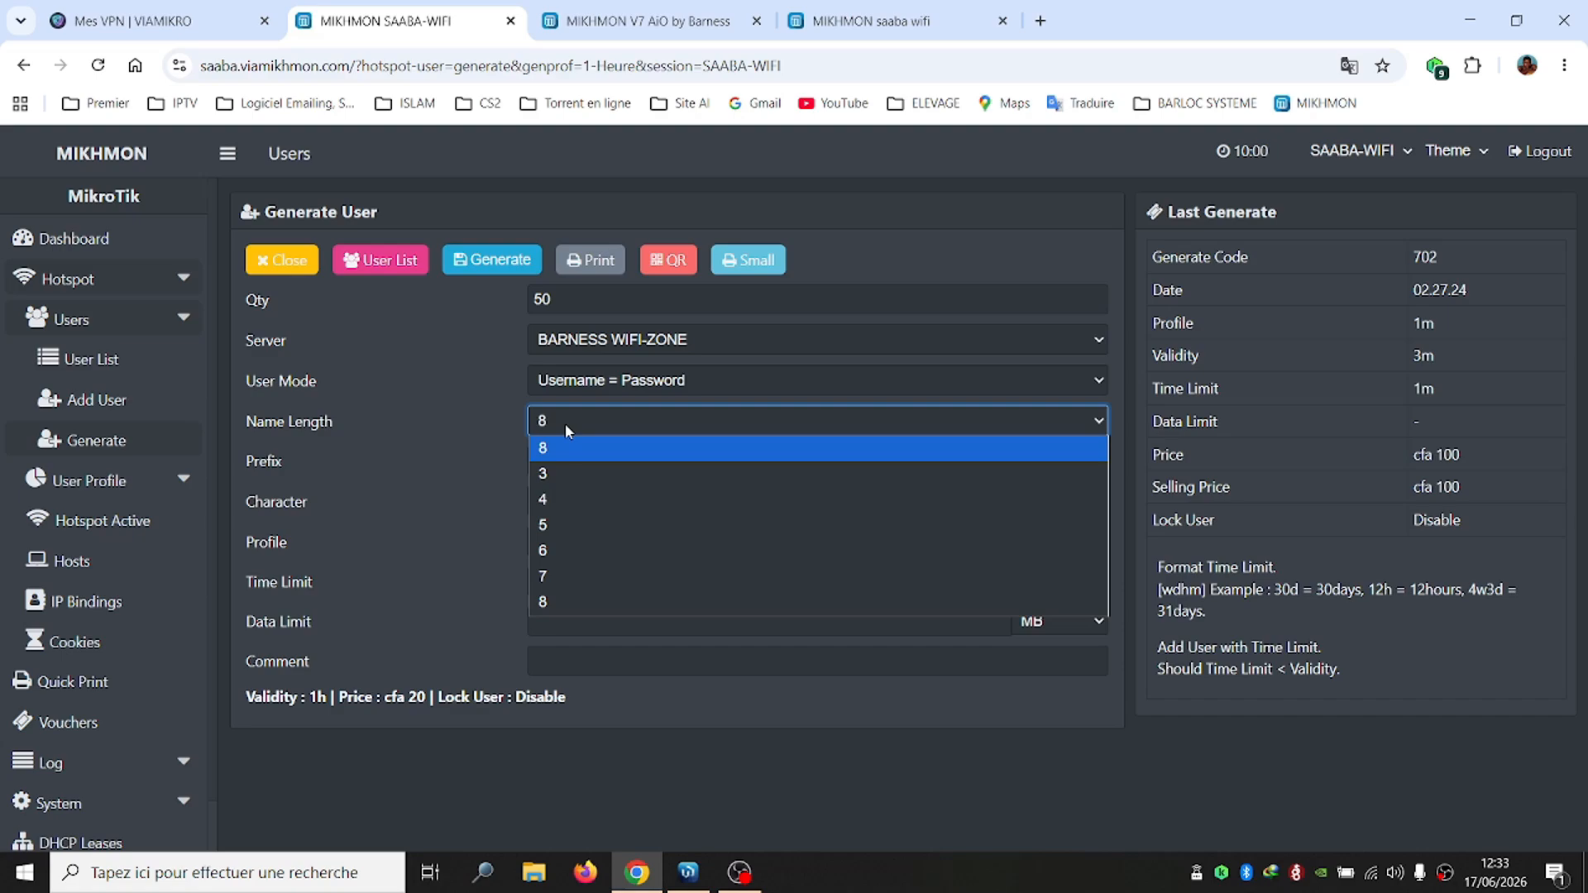
pyautogui.click(557, 528)
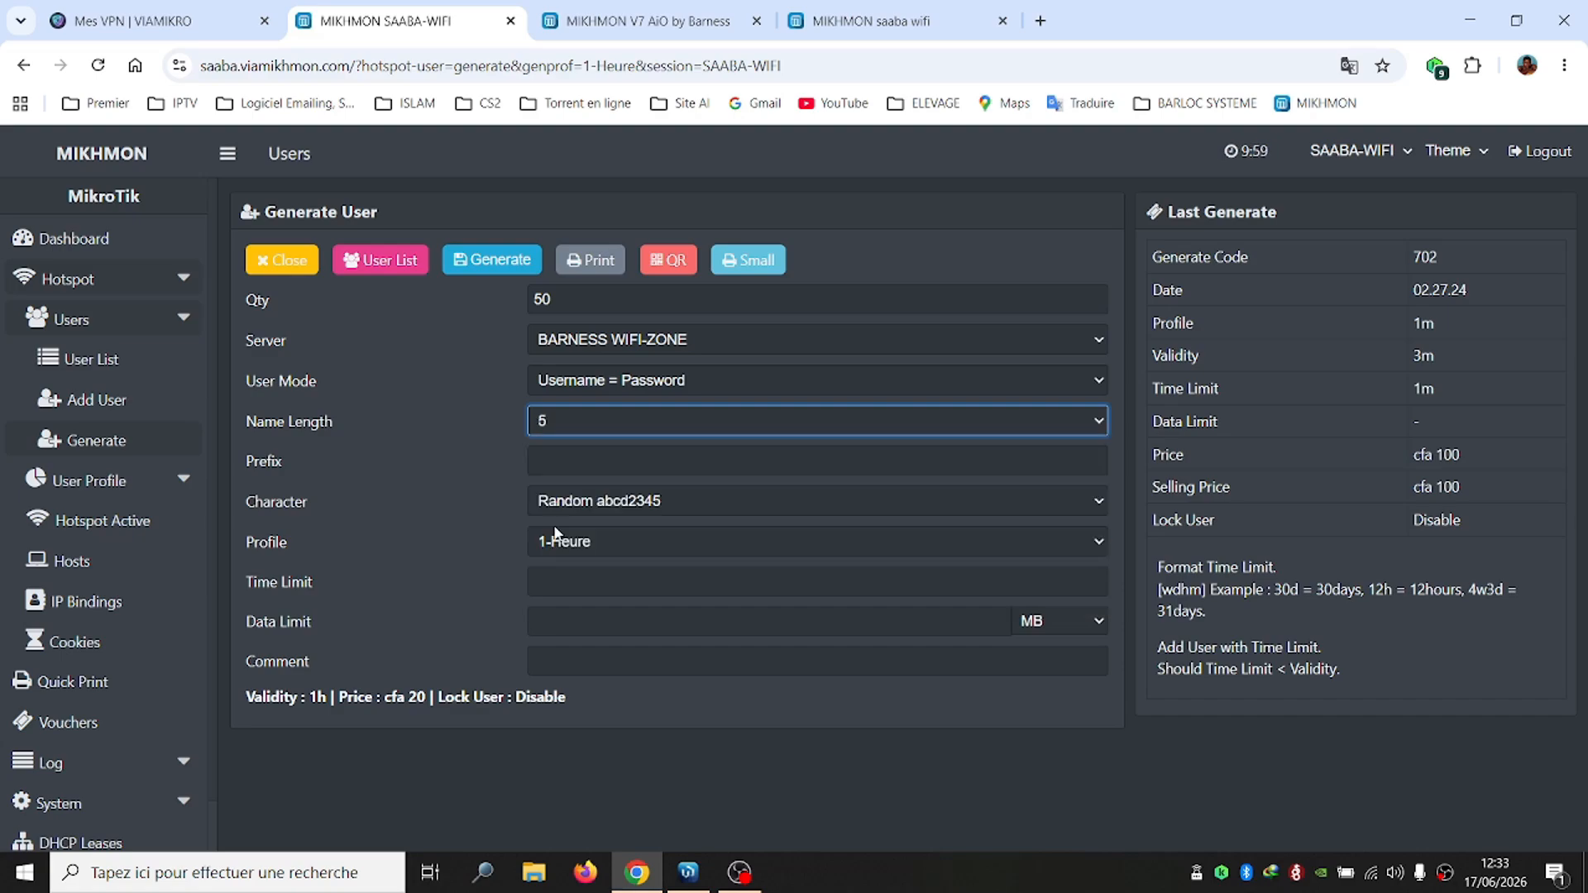
pyautogui.click(574, 589)
pyautogui.write('1')
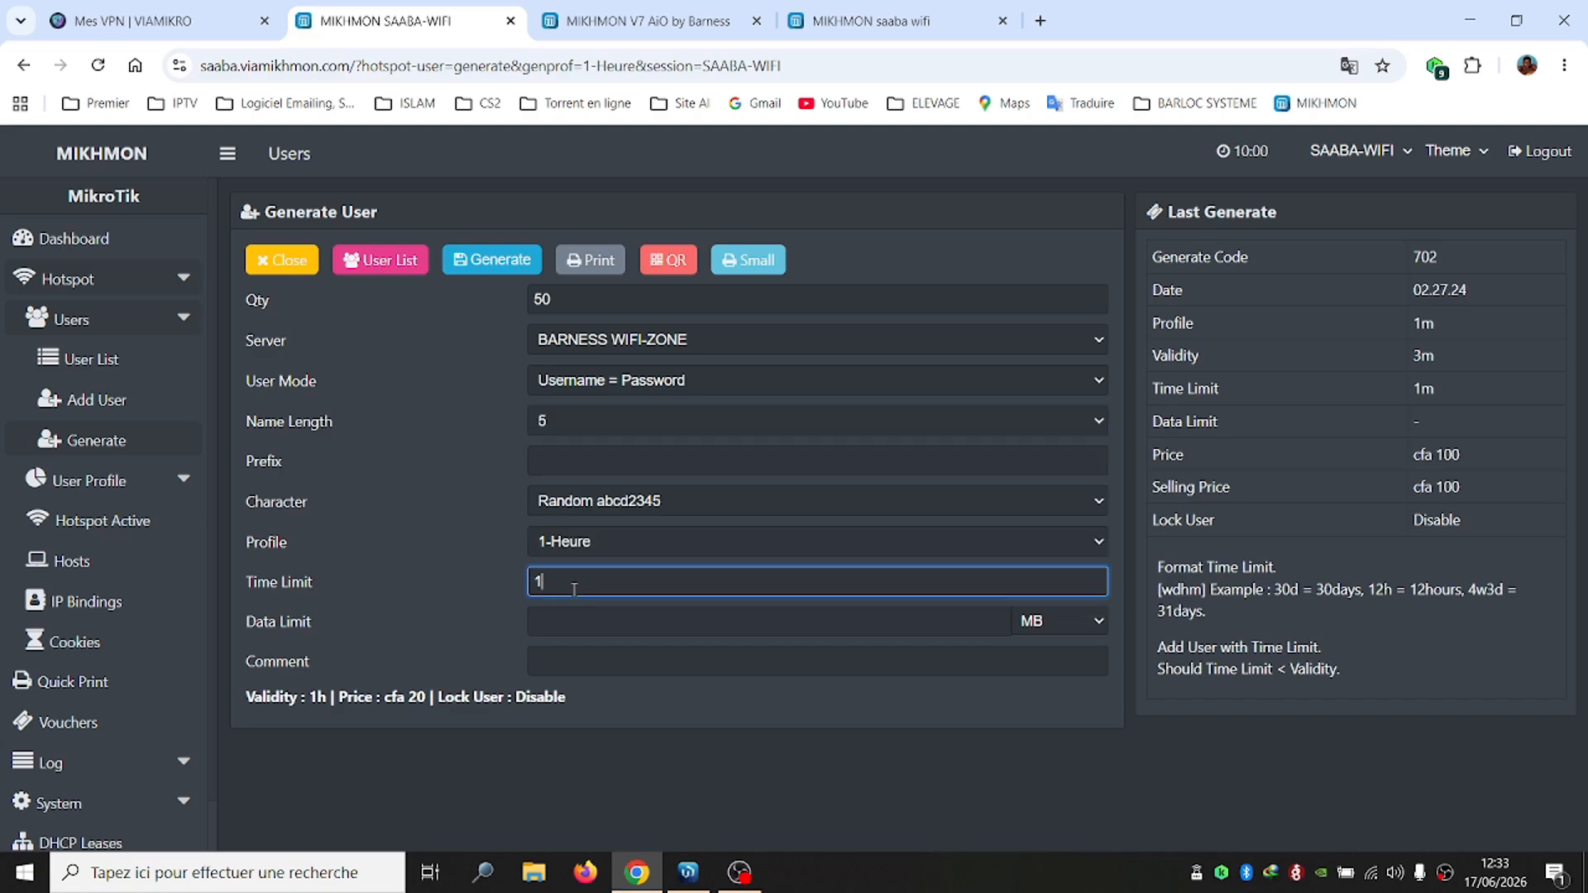
pyautogui.write('h')
pyautogui.click(496, 261)
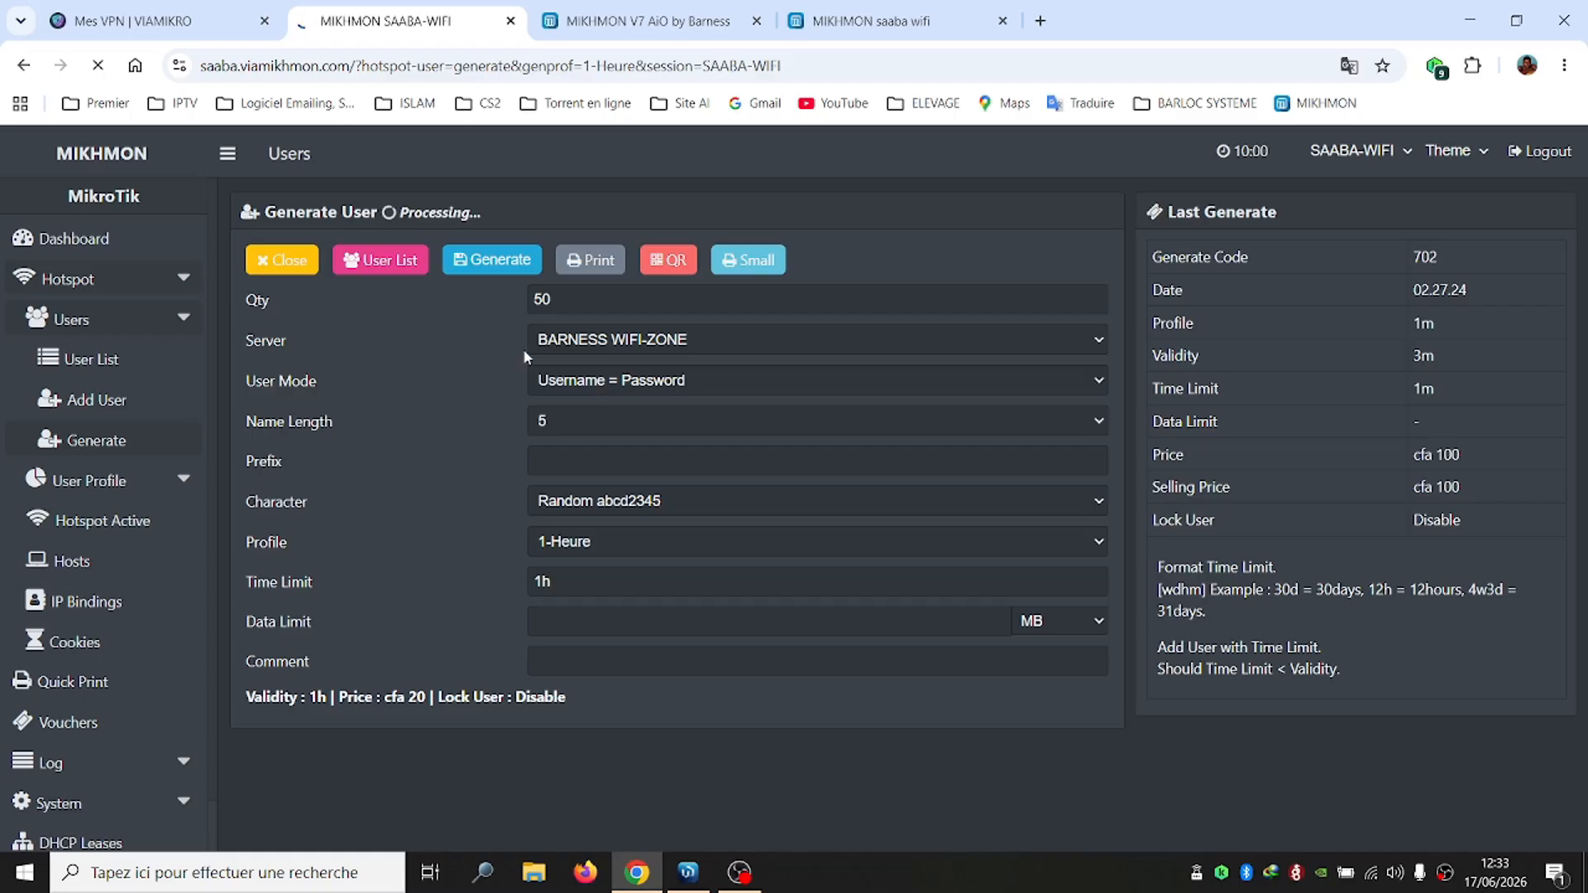
# Open voucher batch 114 as the Small-format printable sheet
pyautogui.moveTo(399, 212); pyautogui.dragTo(488, 213)
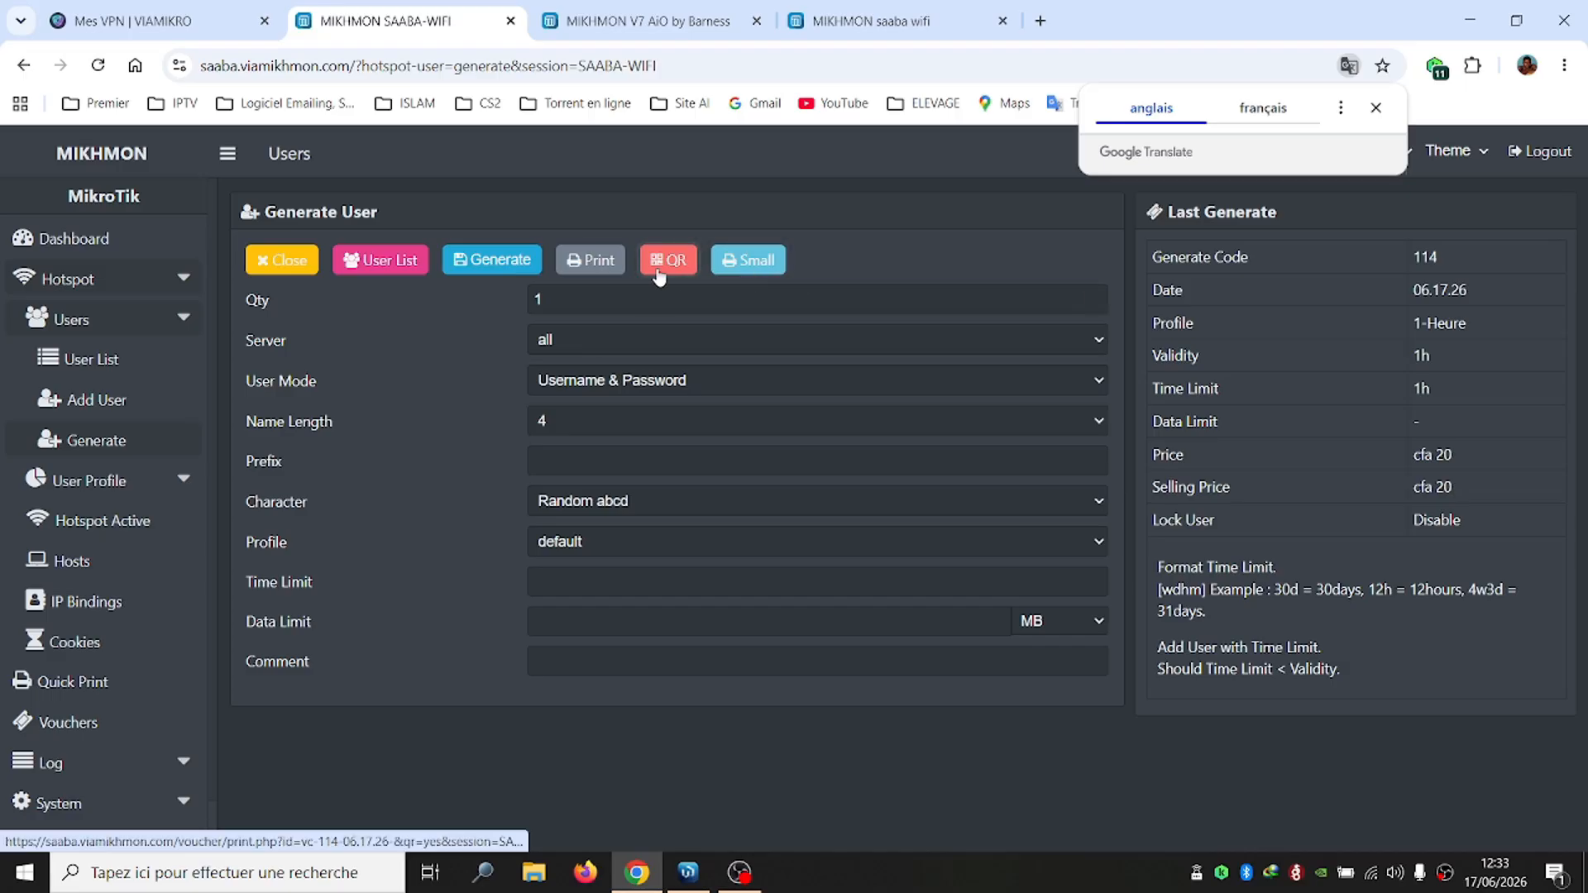
pyautogui.click(747, 261)
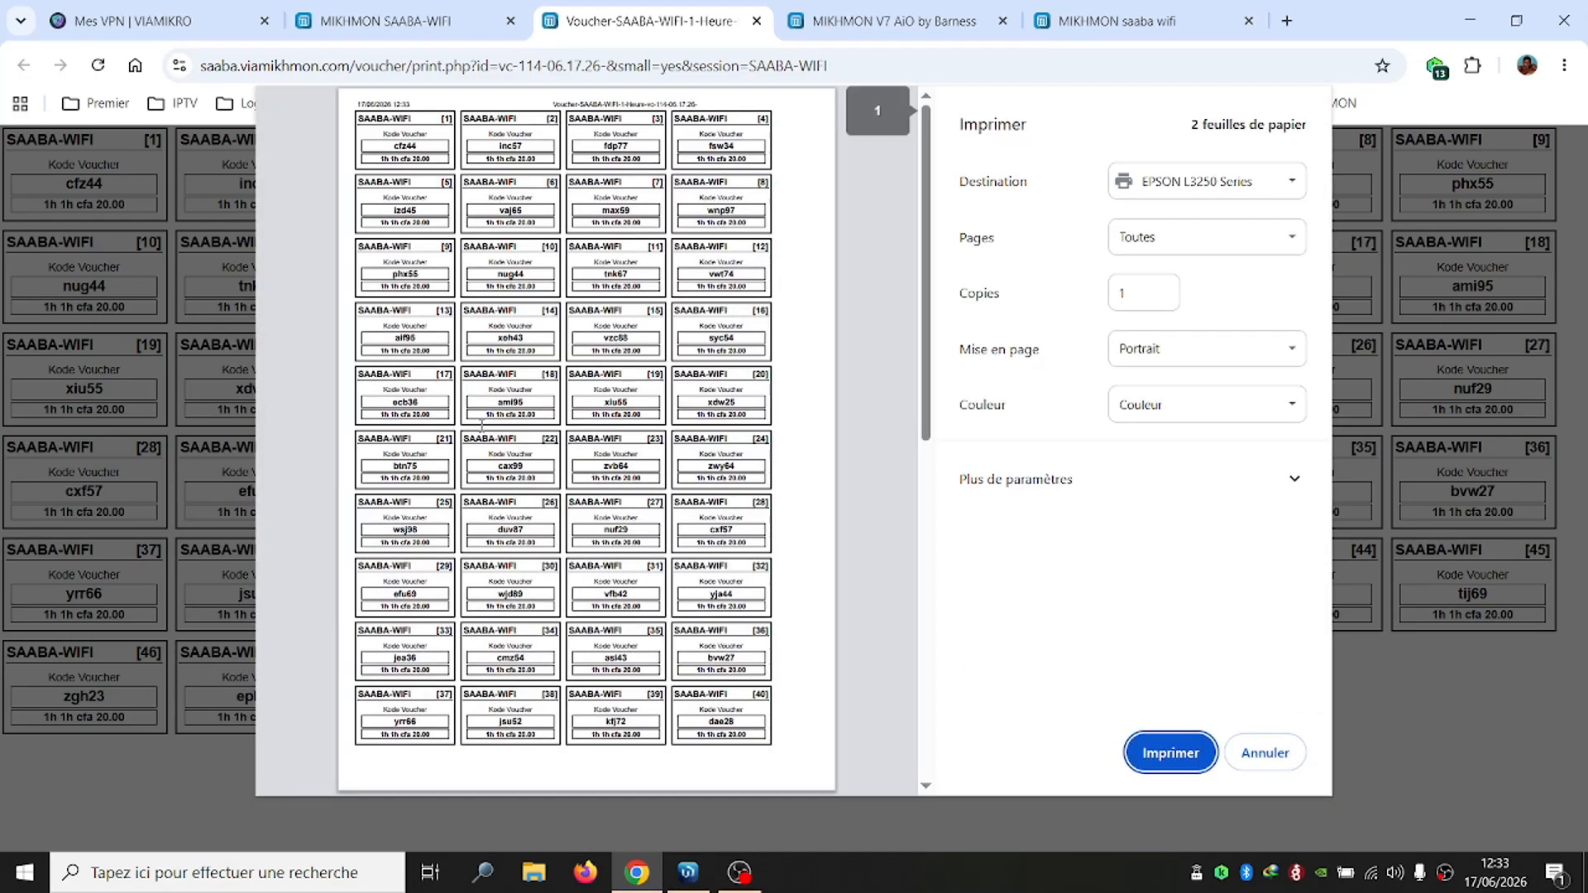
# Print the voucher sheet to Fichier PDF, saving Voucher-SAABA-WIFI-1-Heure-vc-114-06.17.26-.pdf to the desktop
pyautogui.click(1178, 756)
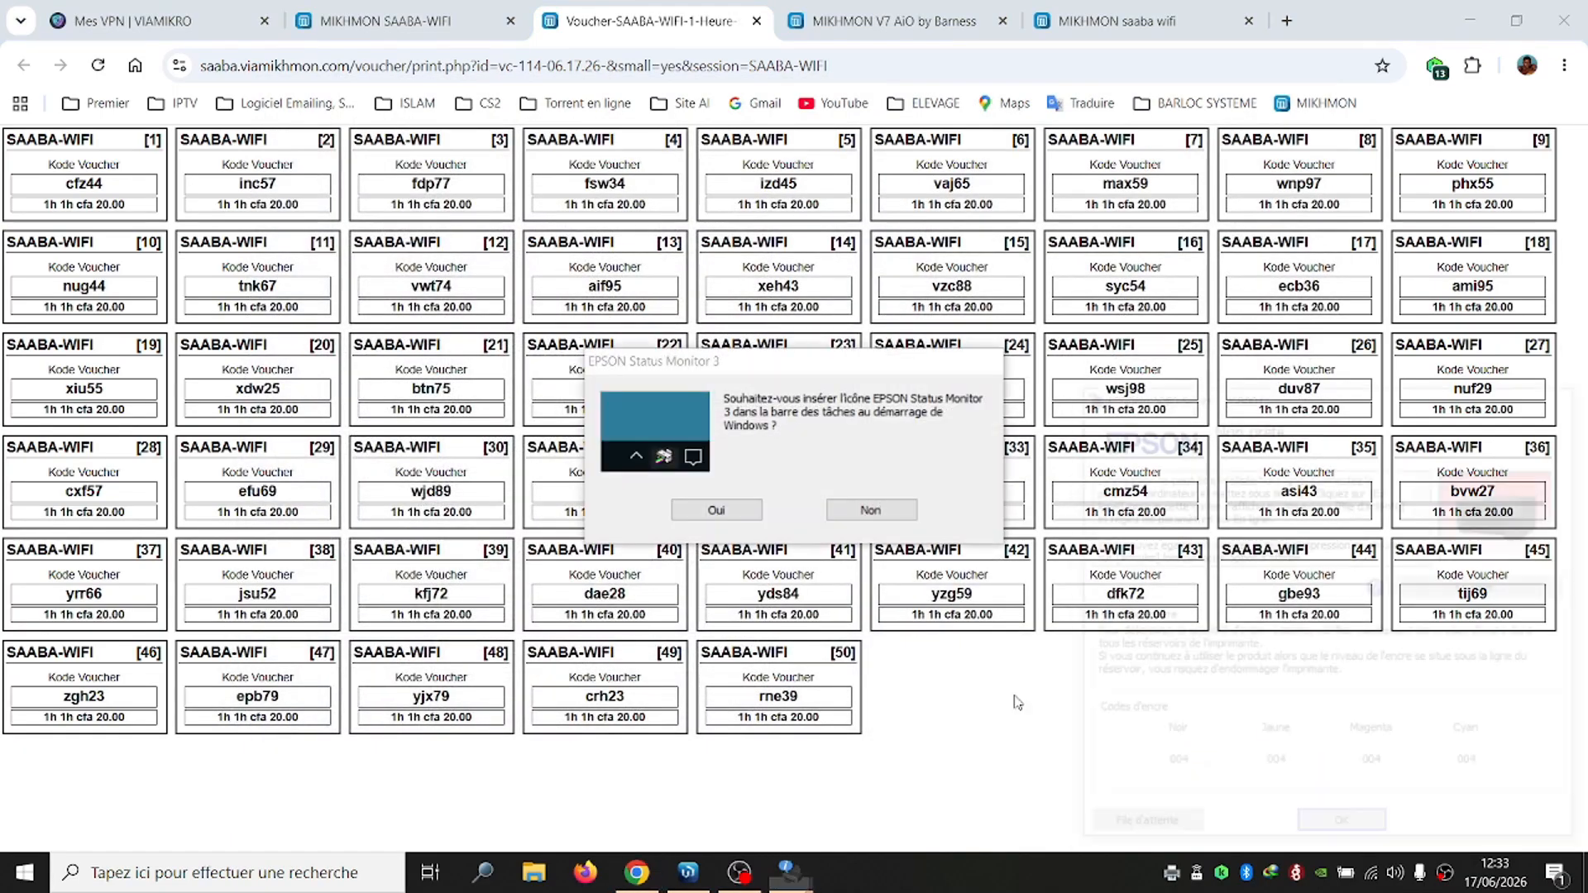
pyautogui.click(1345, 831)
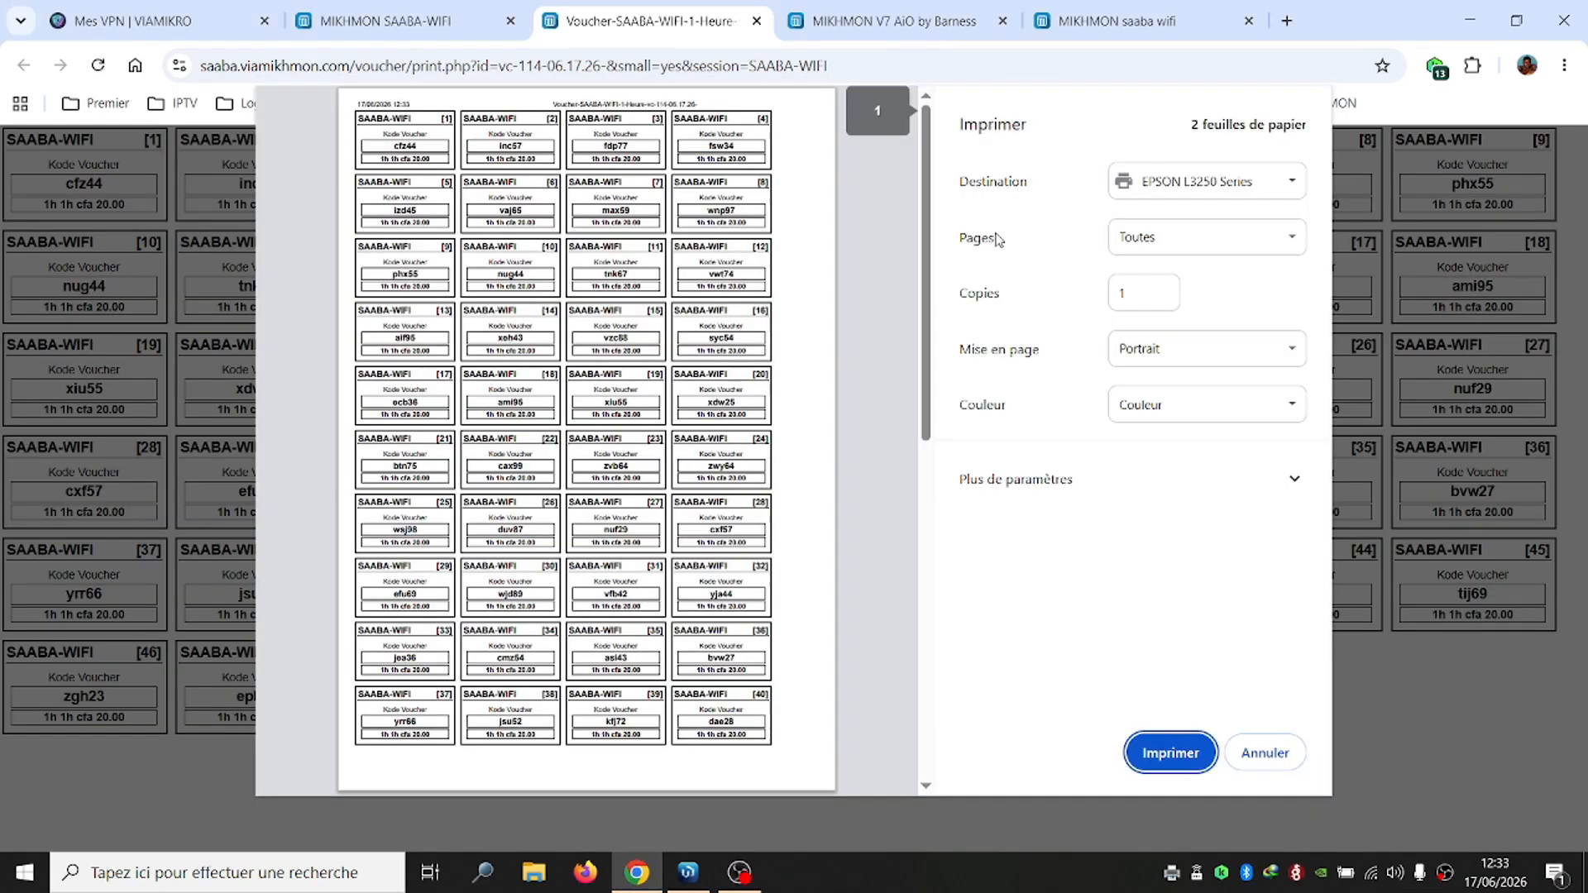
pyautogui.click(1168, 182)
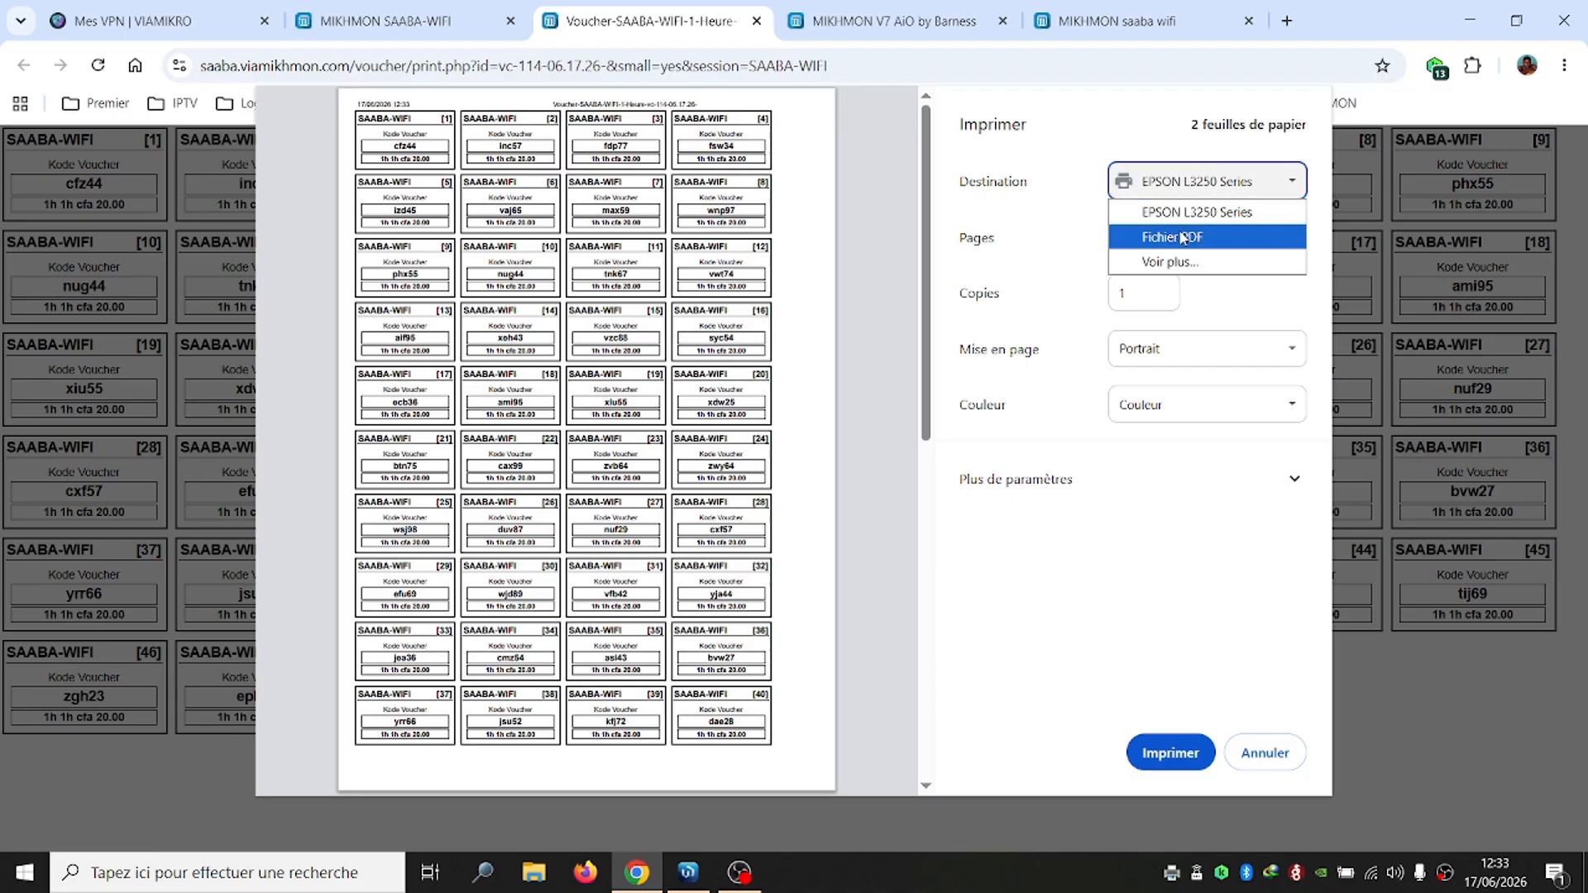
pyautogui.click(1178, 237)
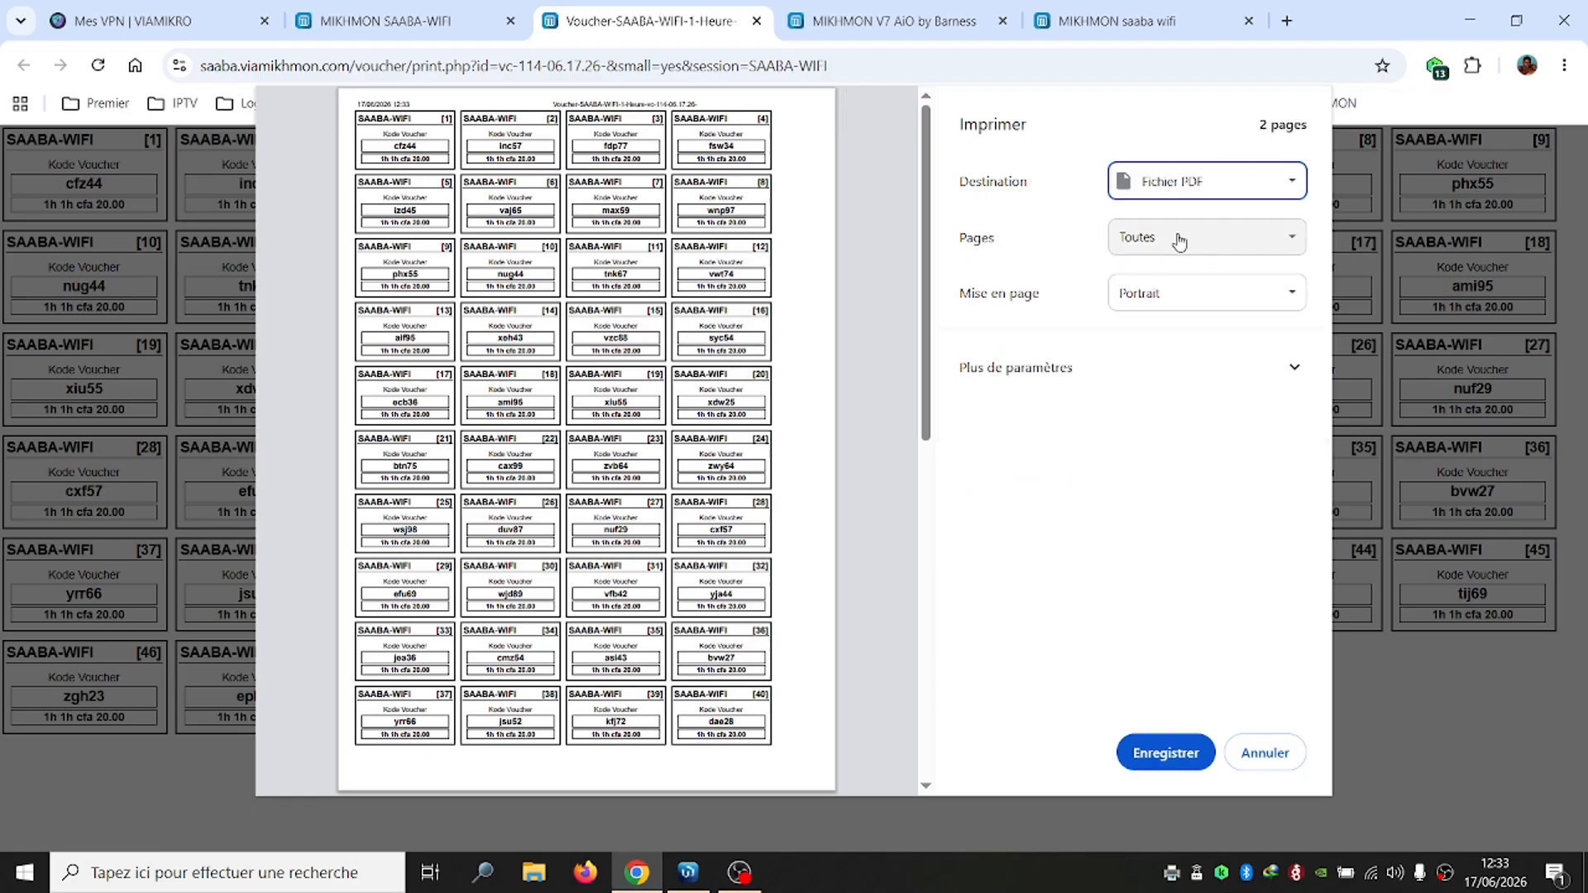
pyautogui.click(1181, 755)
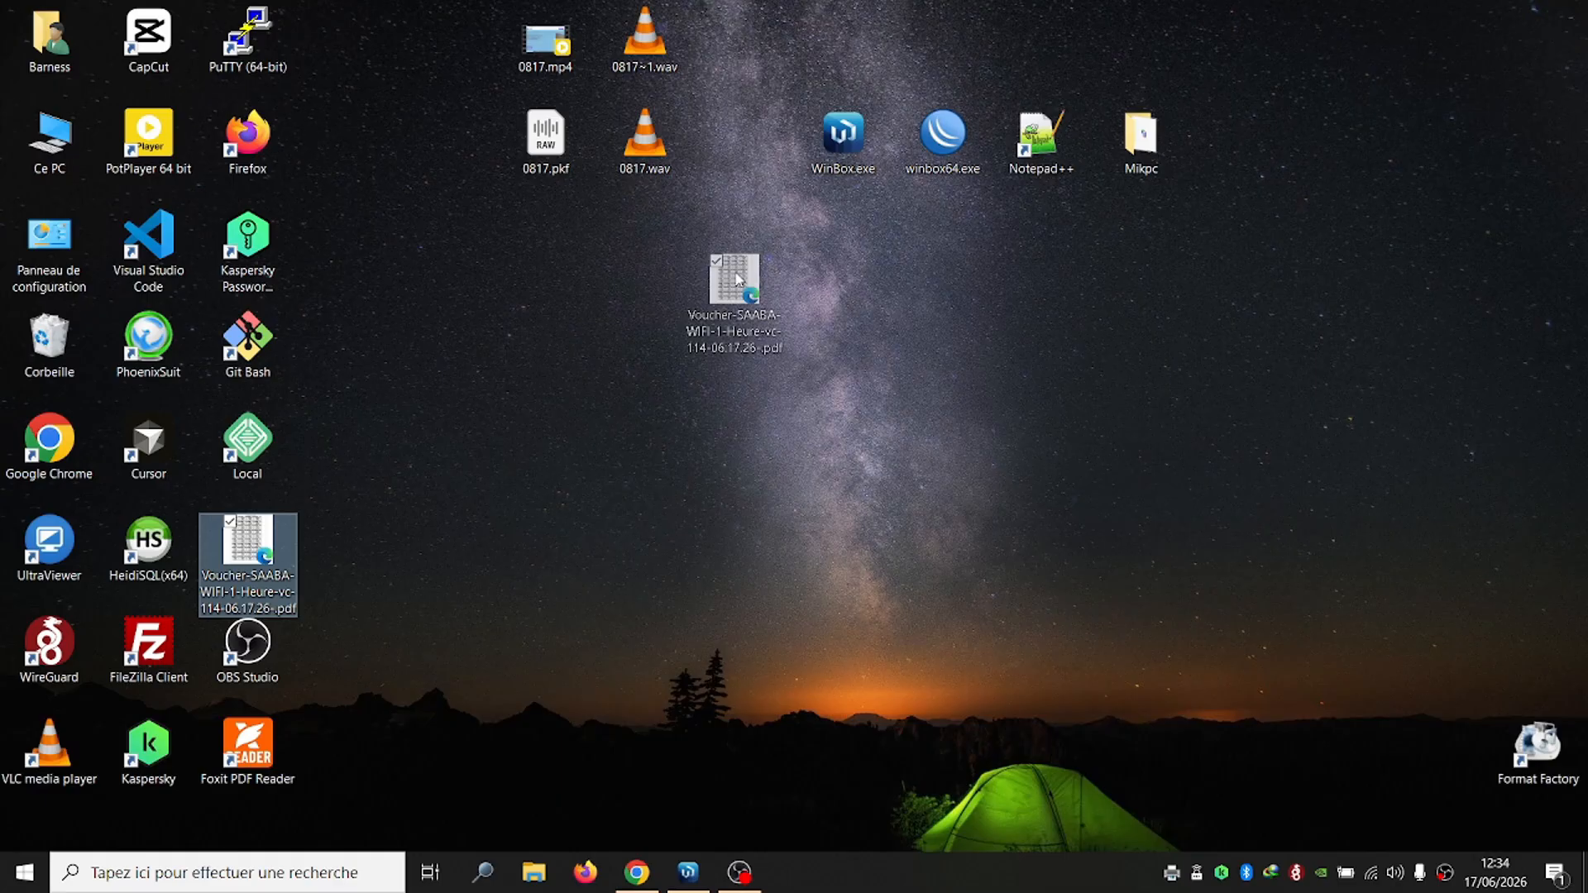
pyautogui.click(744, 276)
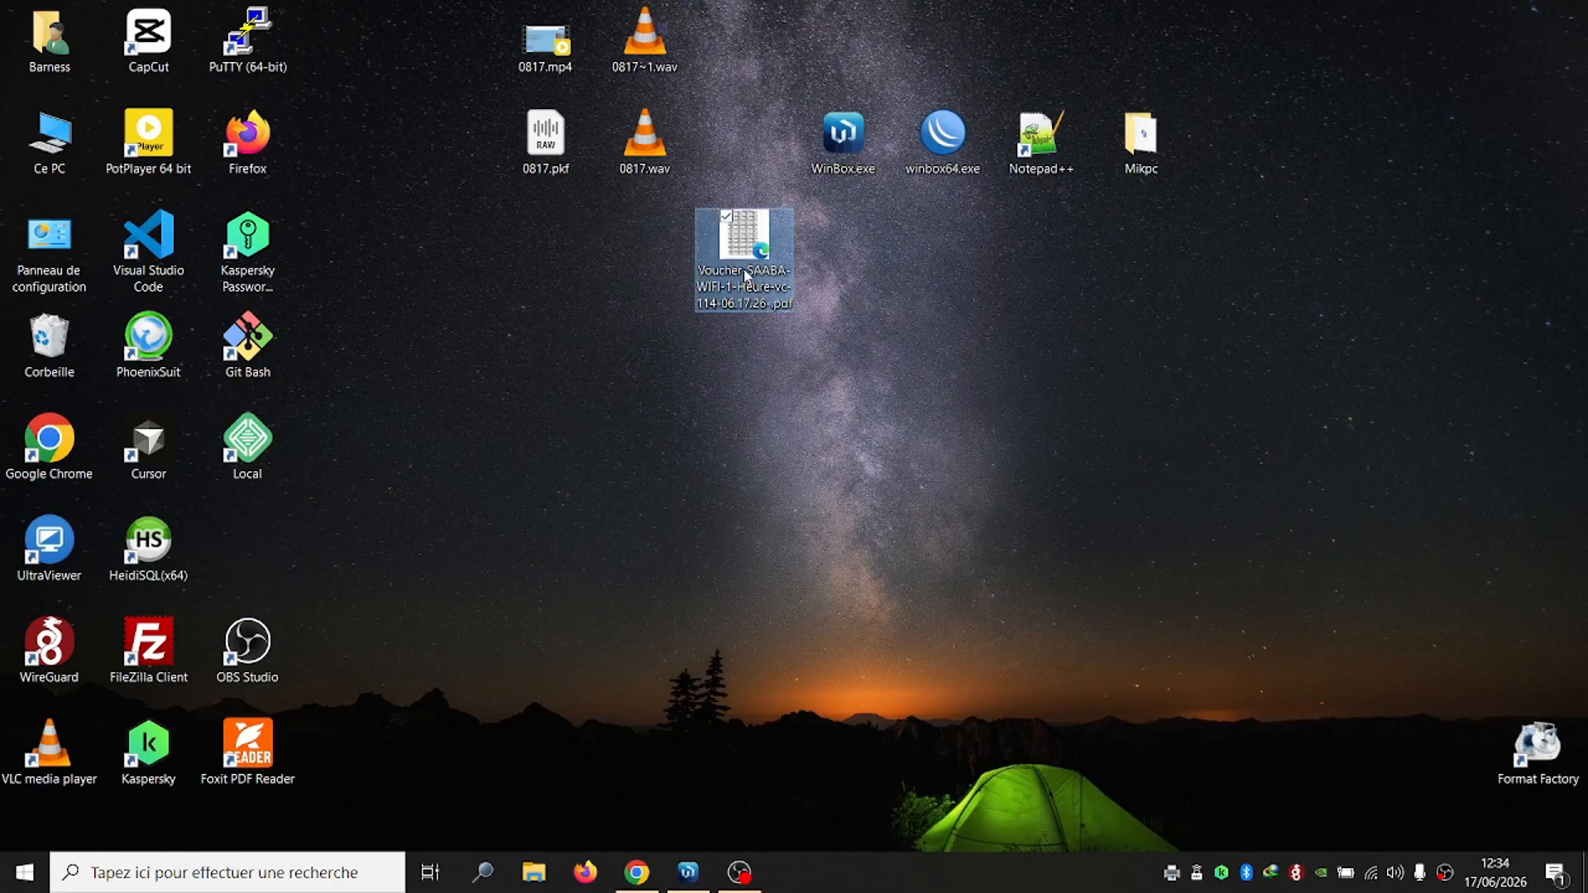
pyautogui.doubleClick(744, 275)
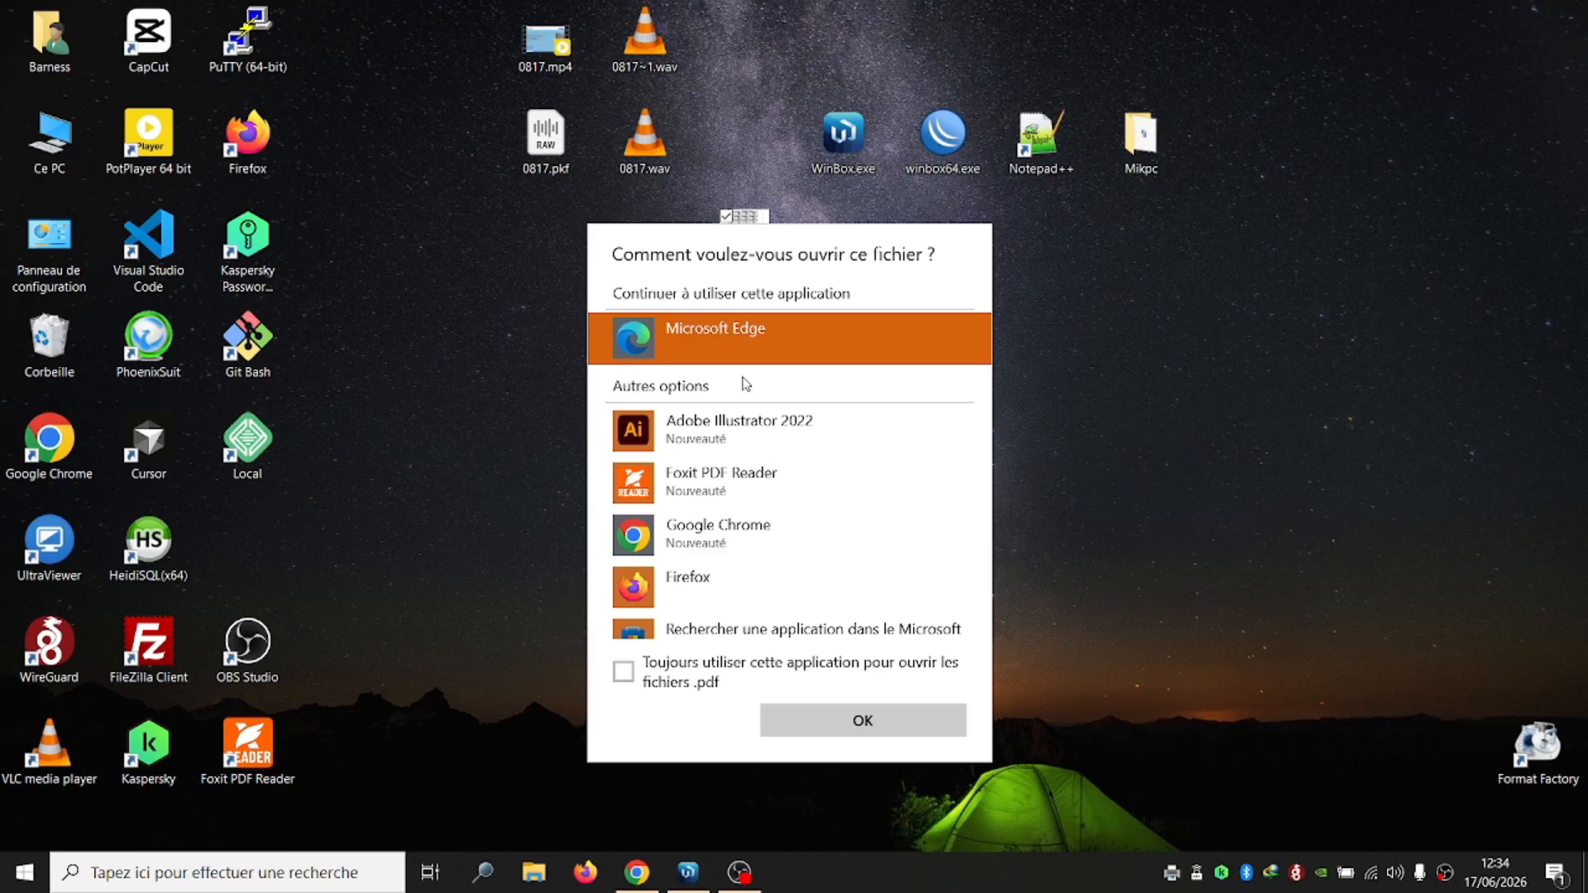
pyautogui.click(485, 569)
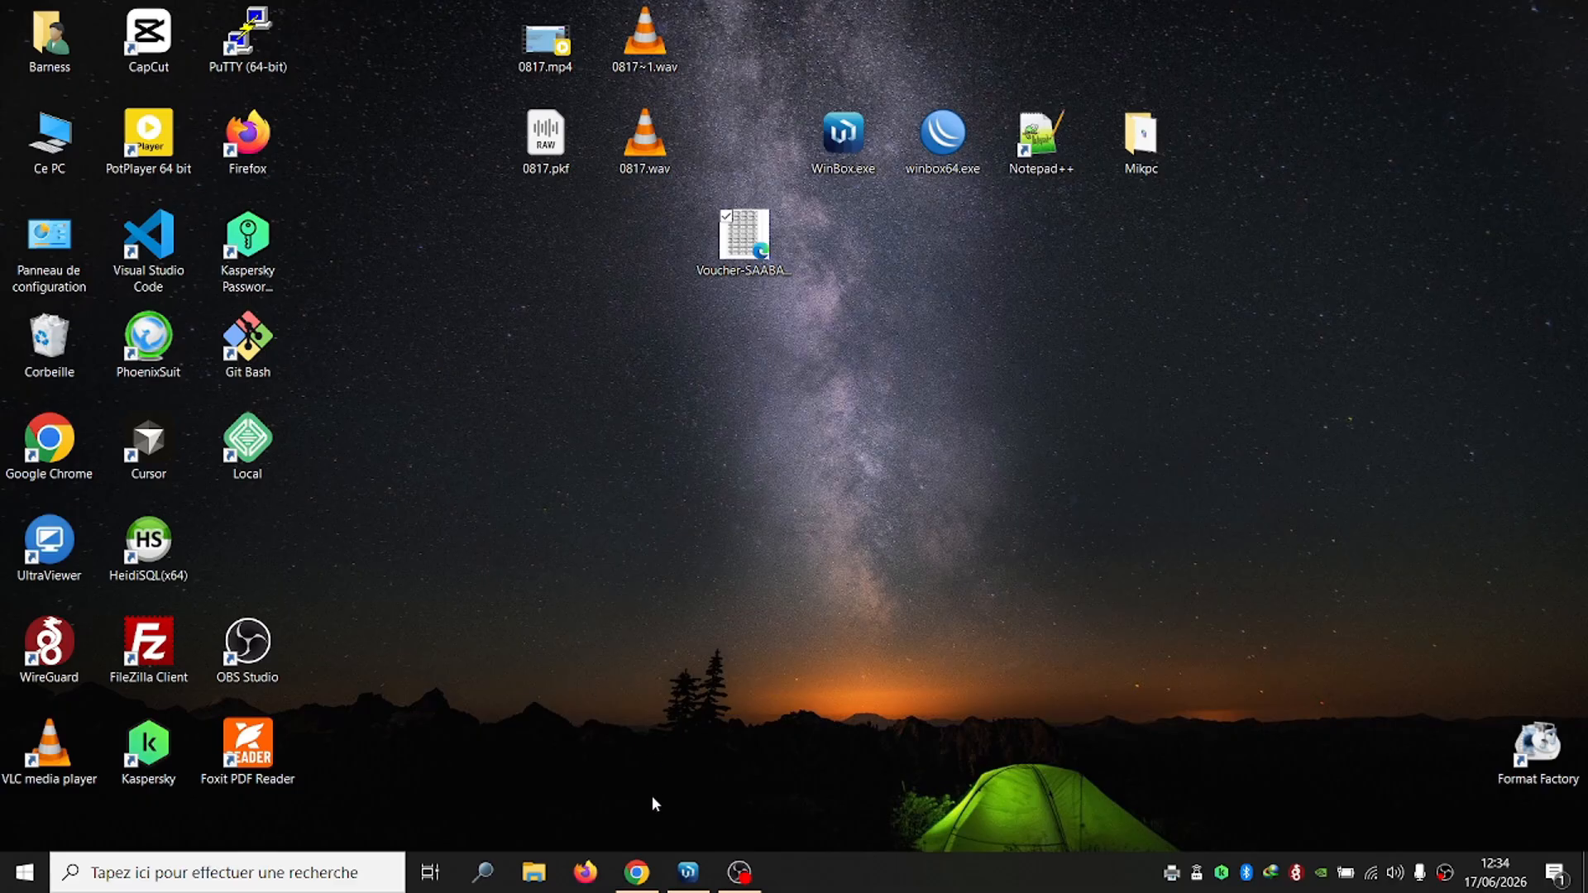
# Return to the Viamikro page in the browser and close the VPN details dialog
pyautogui.click(637, 872)
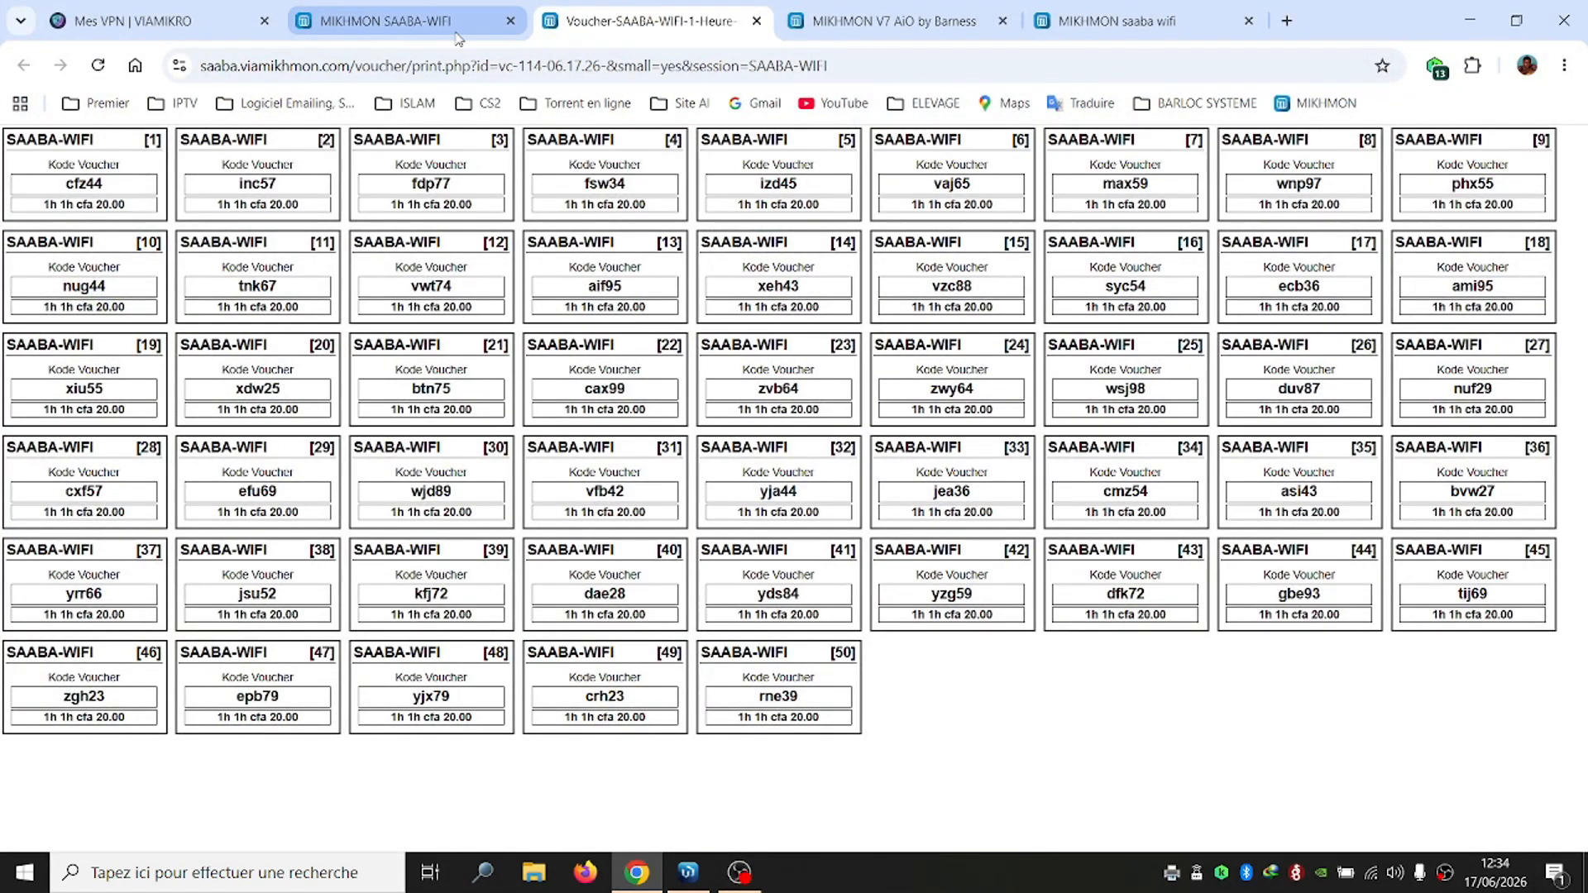
pyautogui.click(410, 18)
pyautogui.click(184, 25)
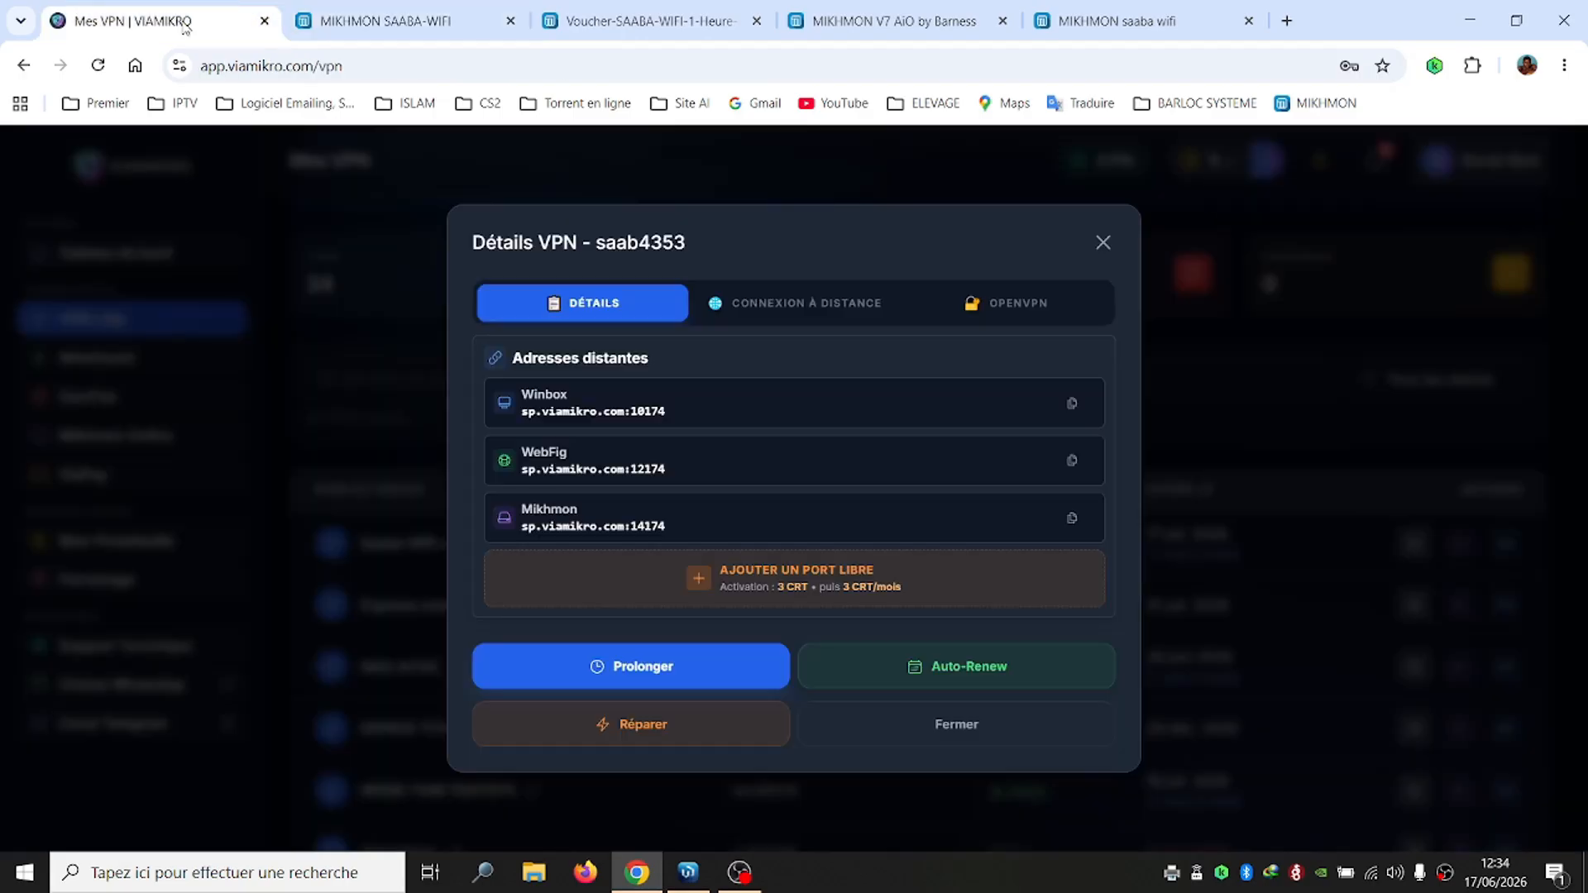
pyautogui.click(1102, 243)
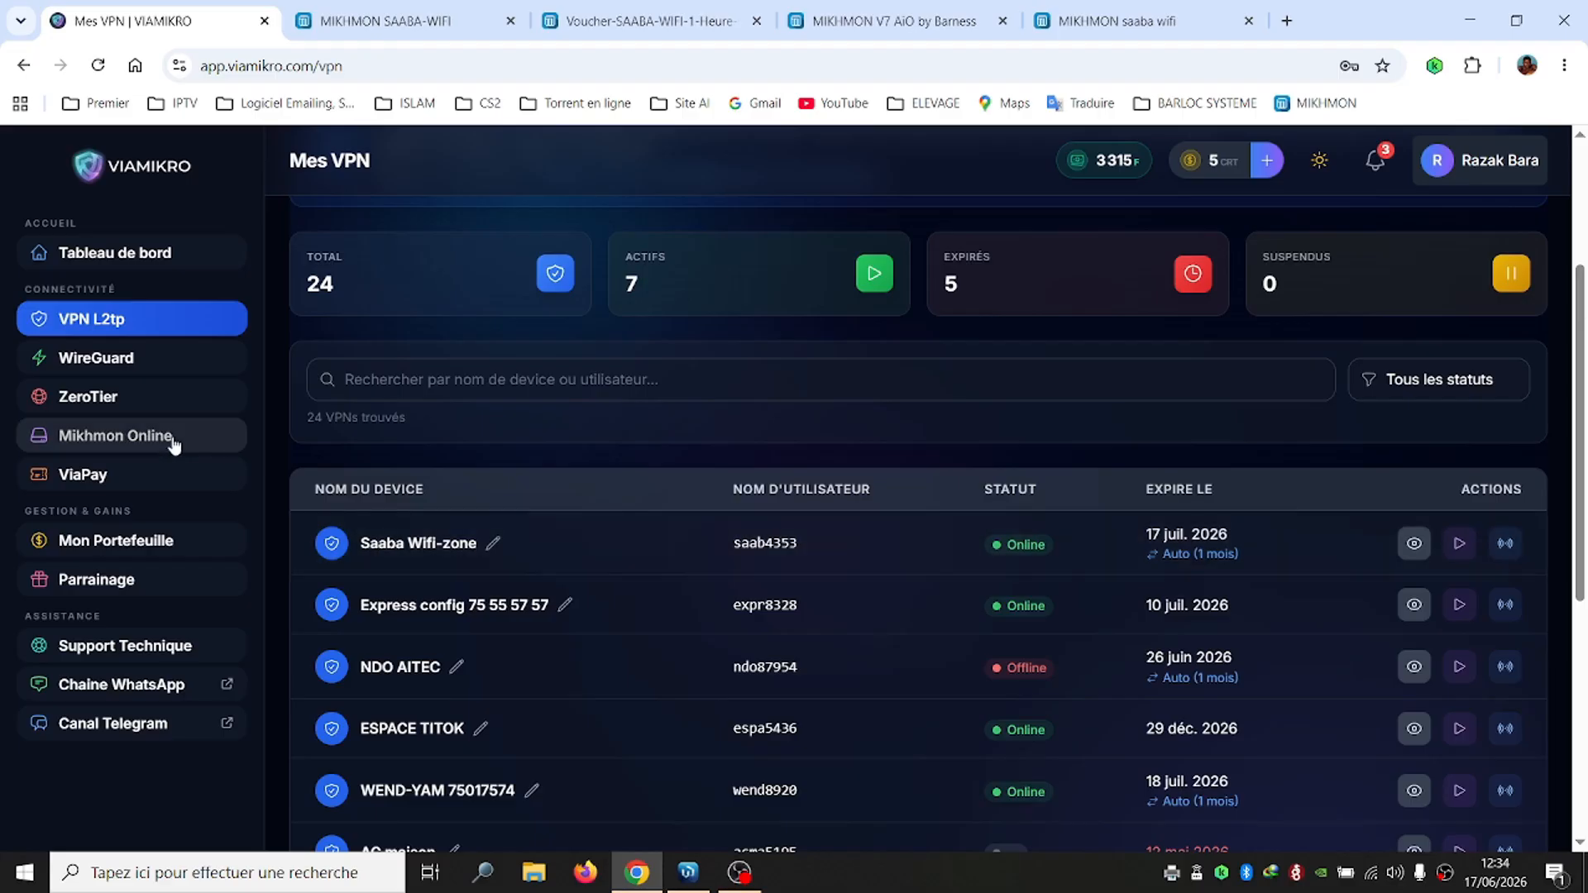
# In the Mikhmon Online server list, select the saaba instance address saaba.viamikhmon.com
pyautogui.click(113, 436)
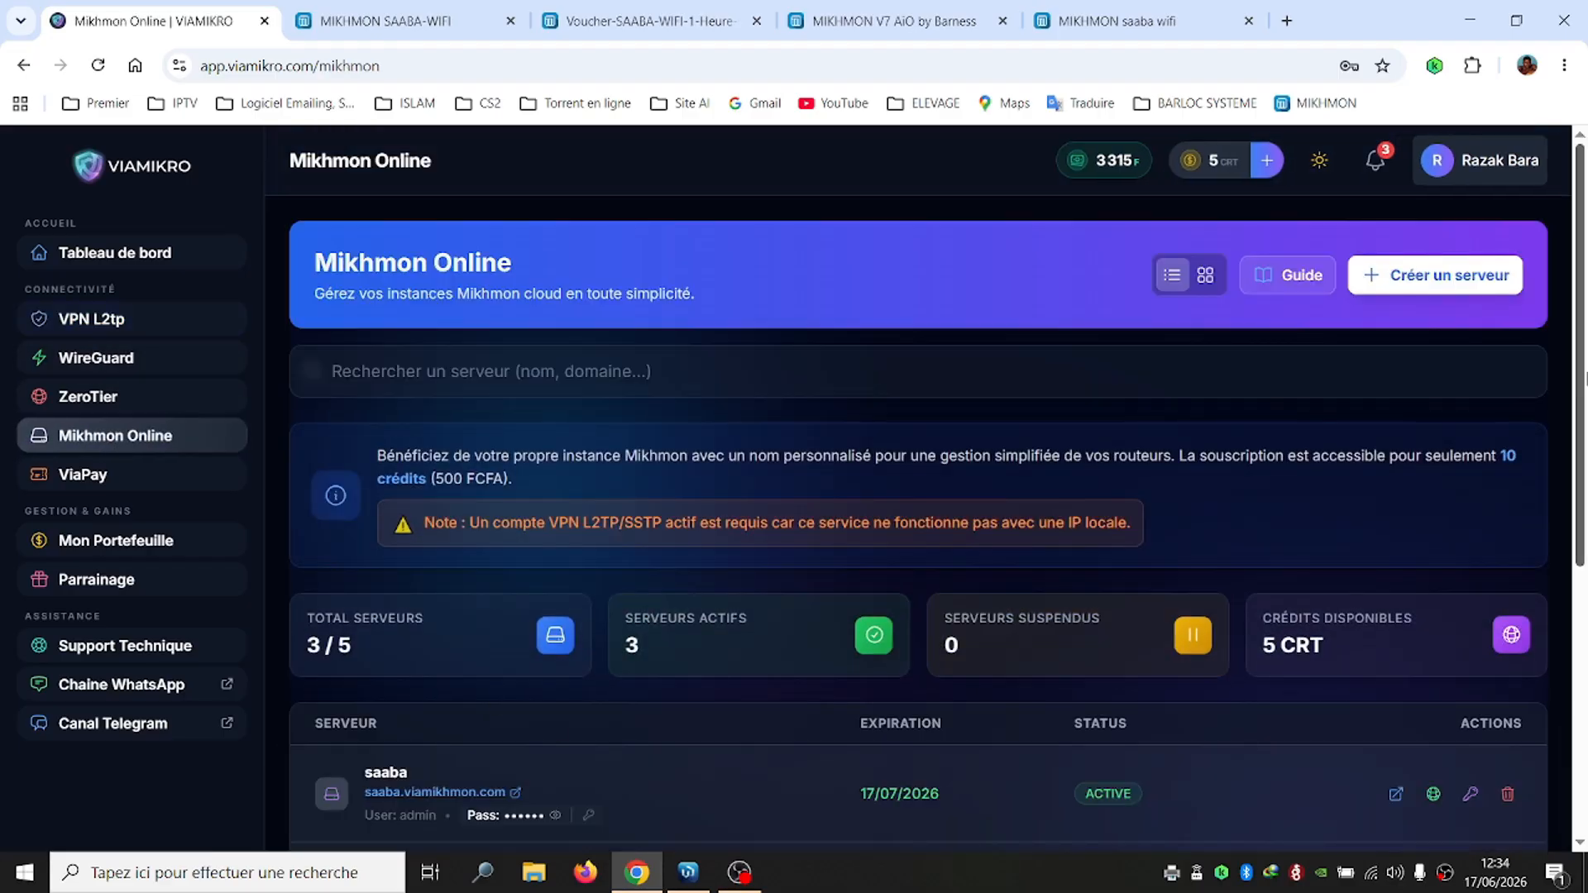
pyautogui.scroll(-2, 1113, 665)
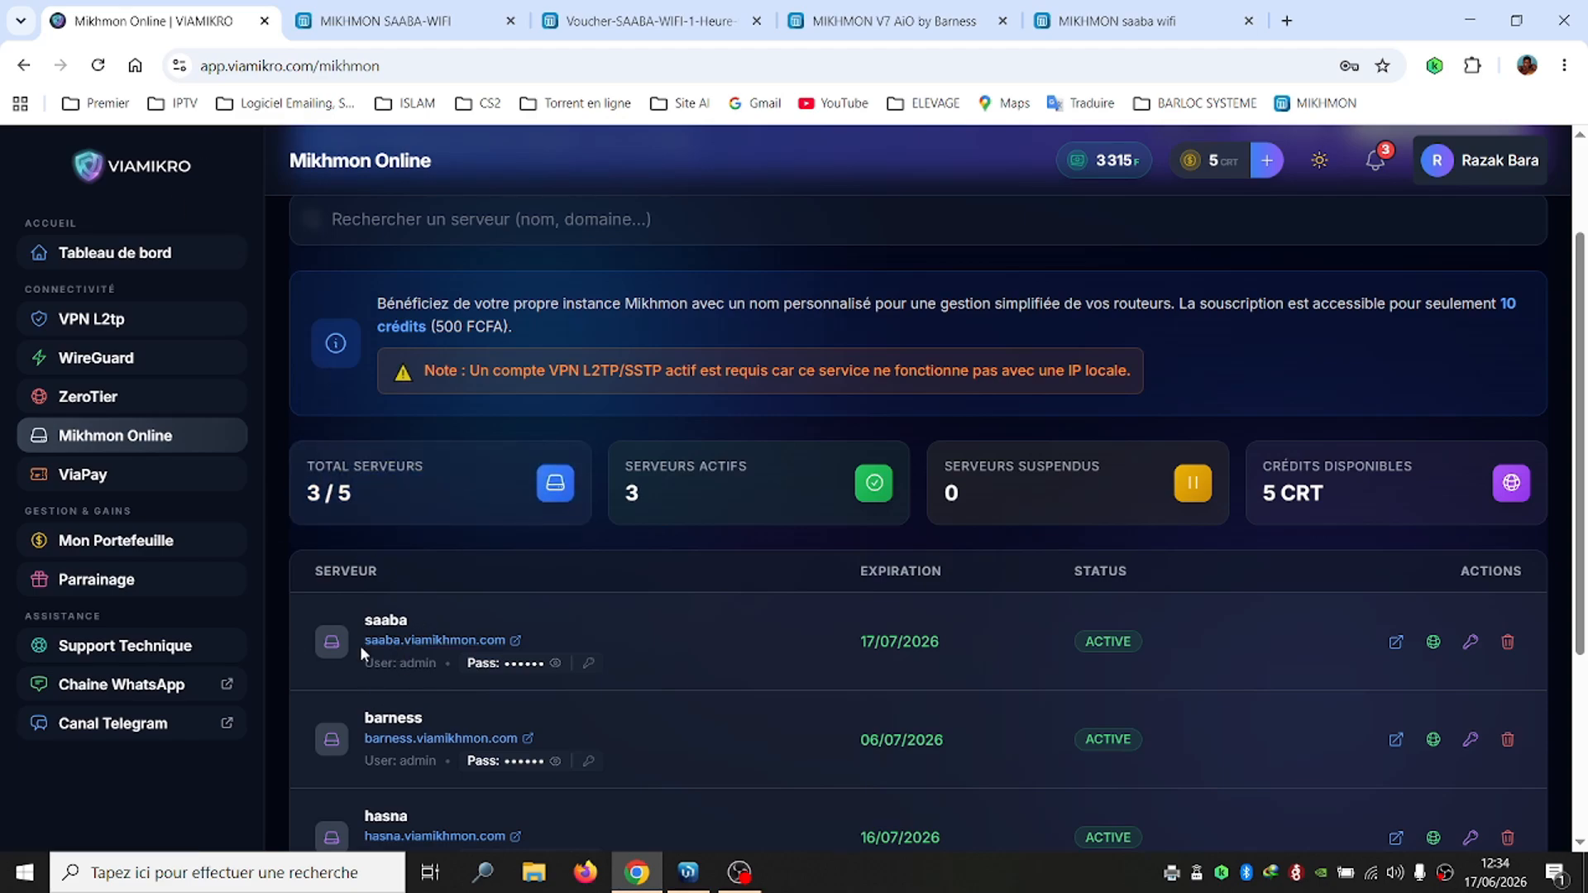
pyautogui.moveTo(362, 644); pyautogui.dragTo(506, 642)
pyautogui.hotkey('ctrl', 'c')
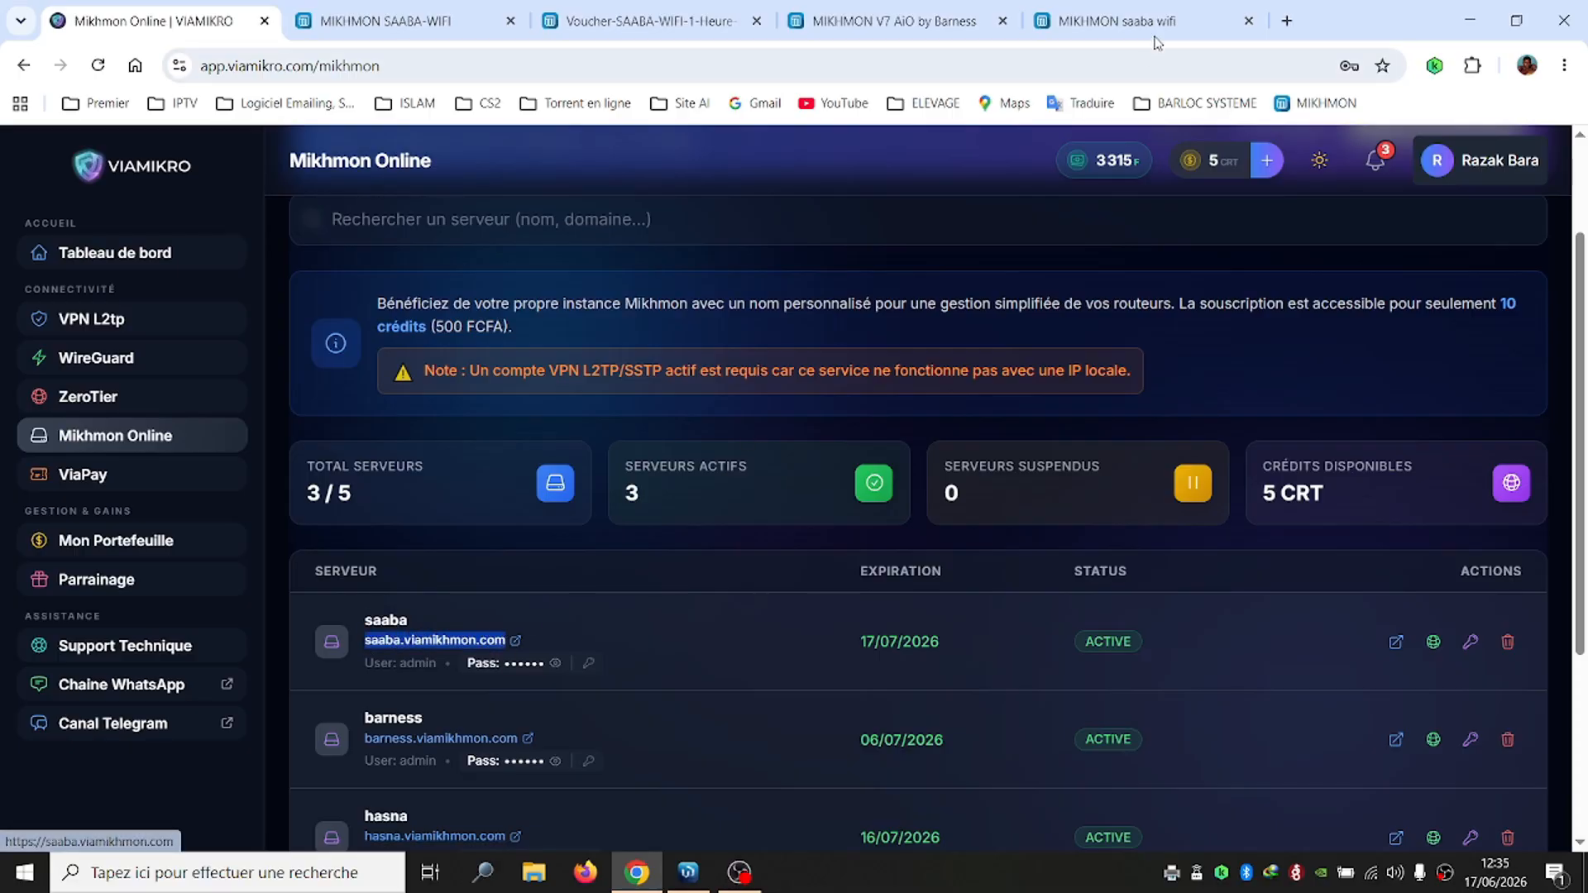
pyautogui.click(1287, 21)
# Load saaba.viamikhmon.com in the new tab and open the SAABA-WIFI router session
pyautogui.click(1281, 60)
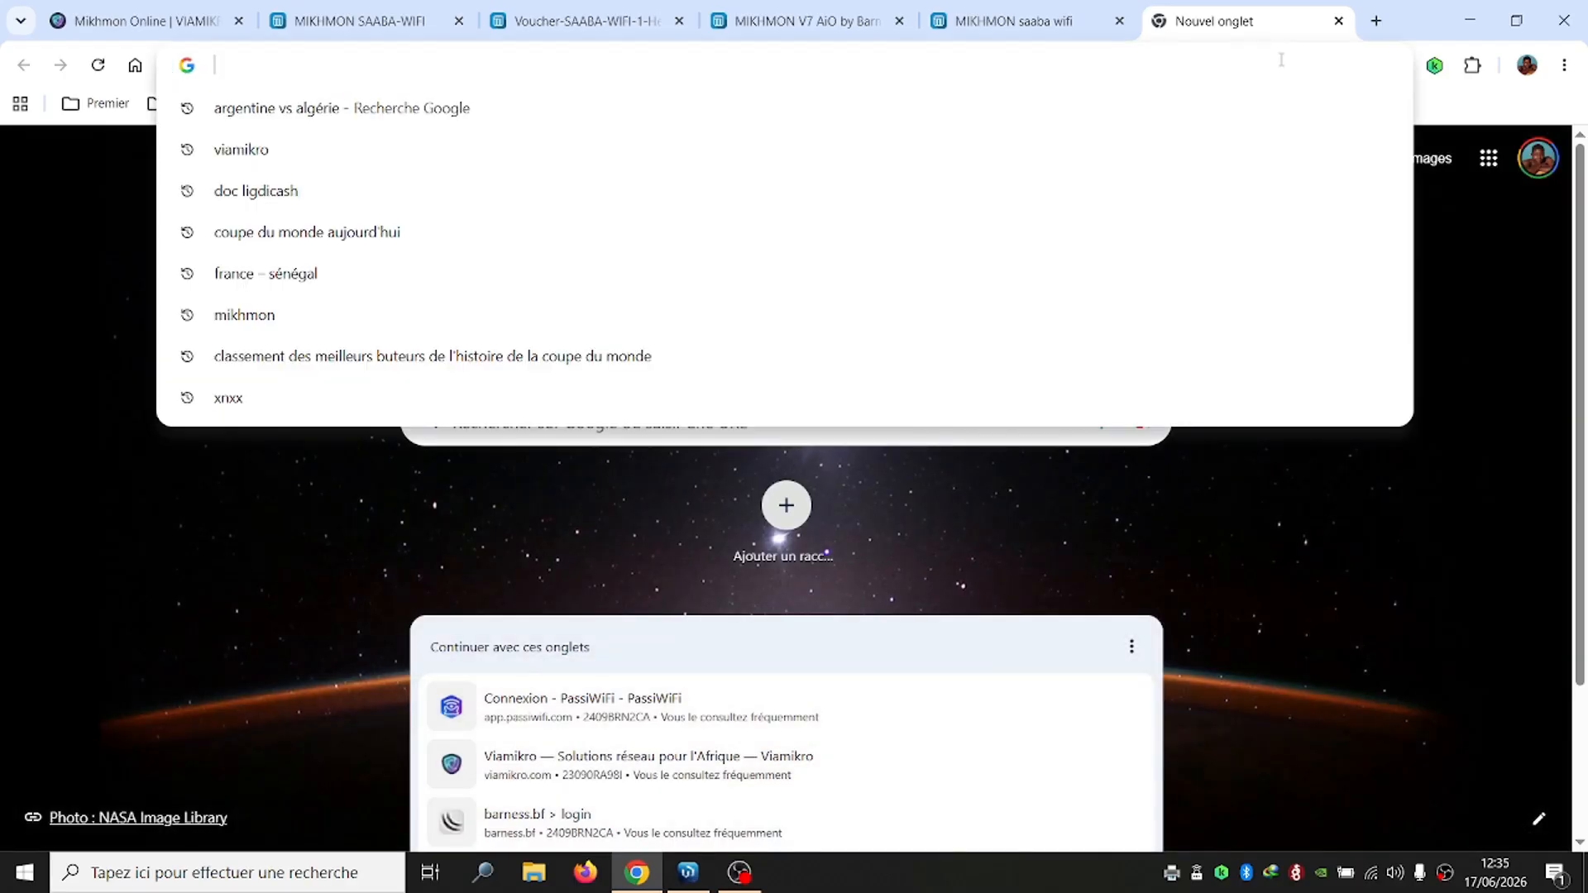
pyautogui.hotkey('ctrl', 'v')
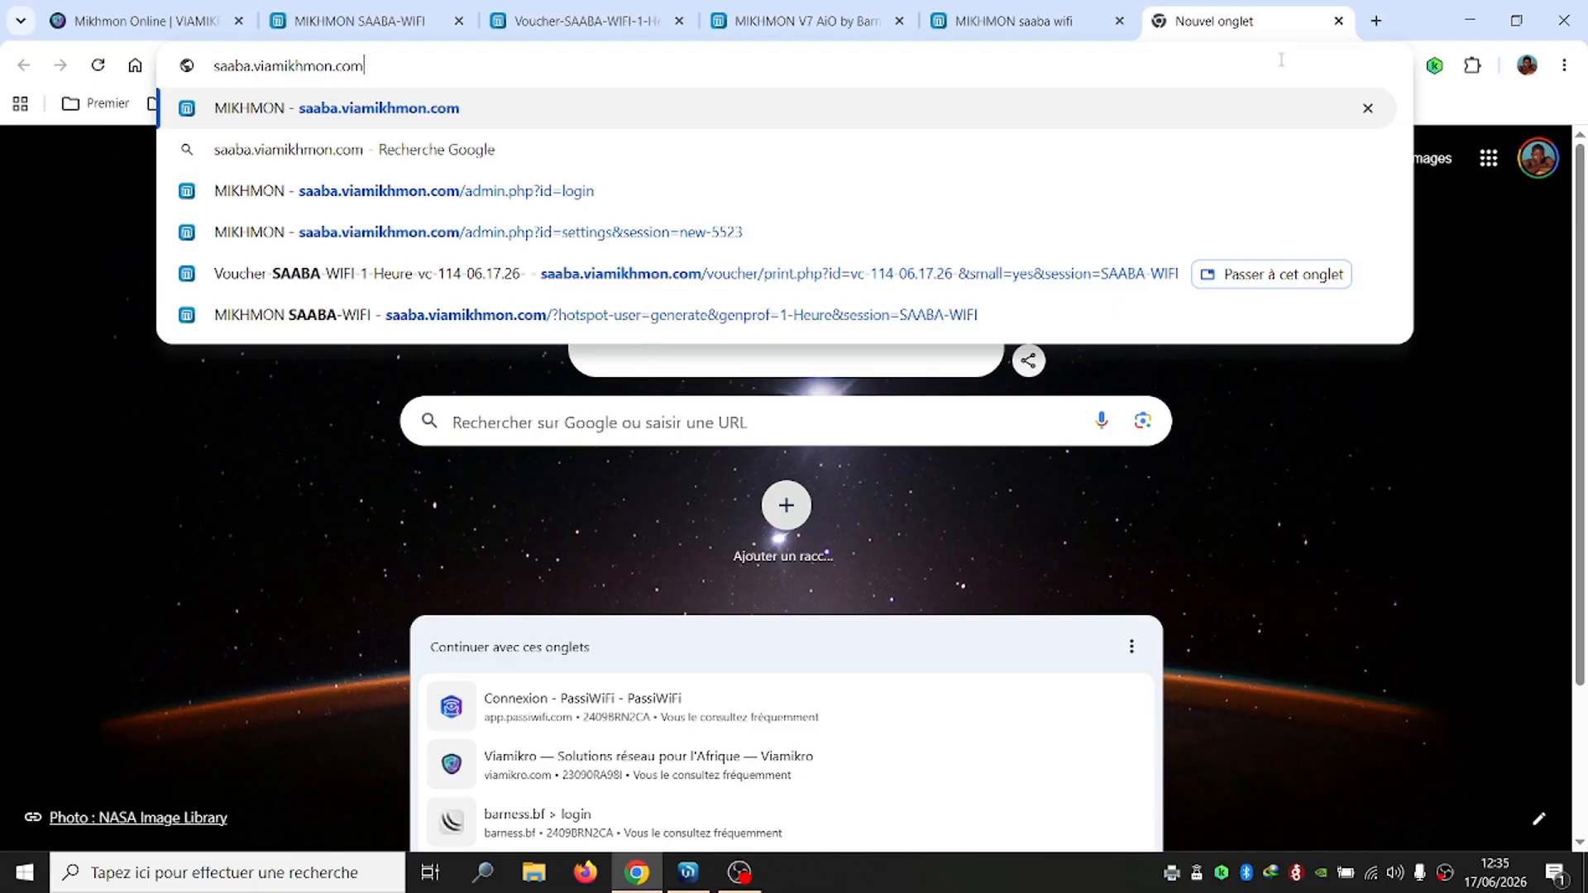
pyautogui.press('Return')
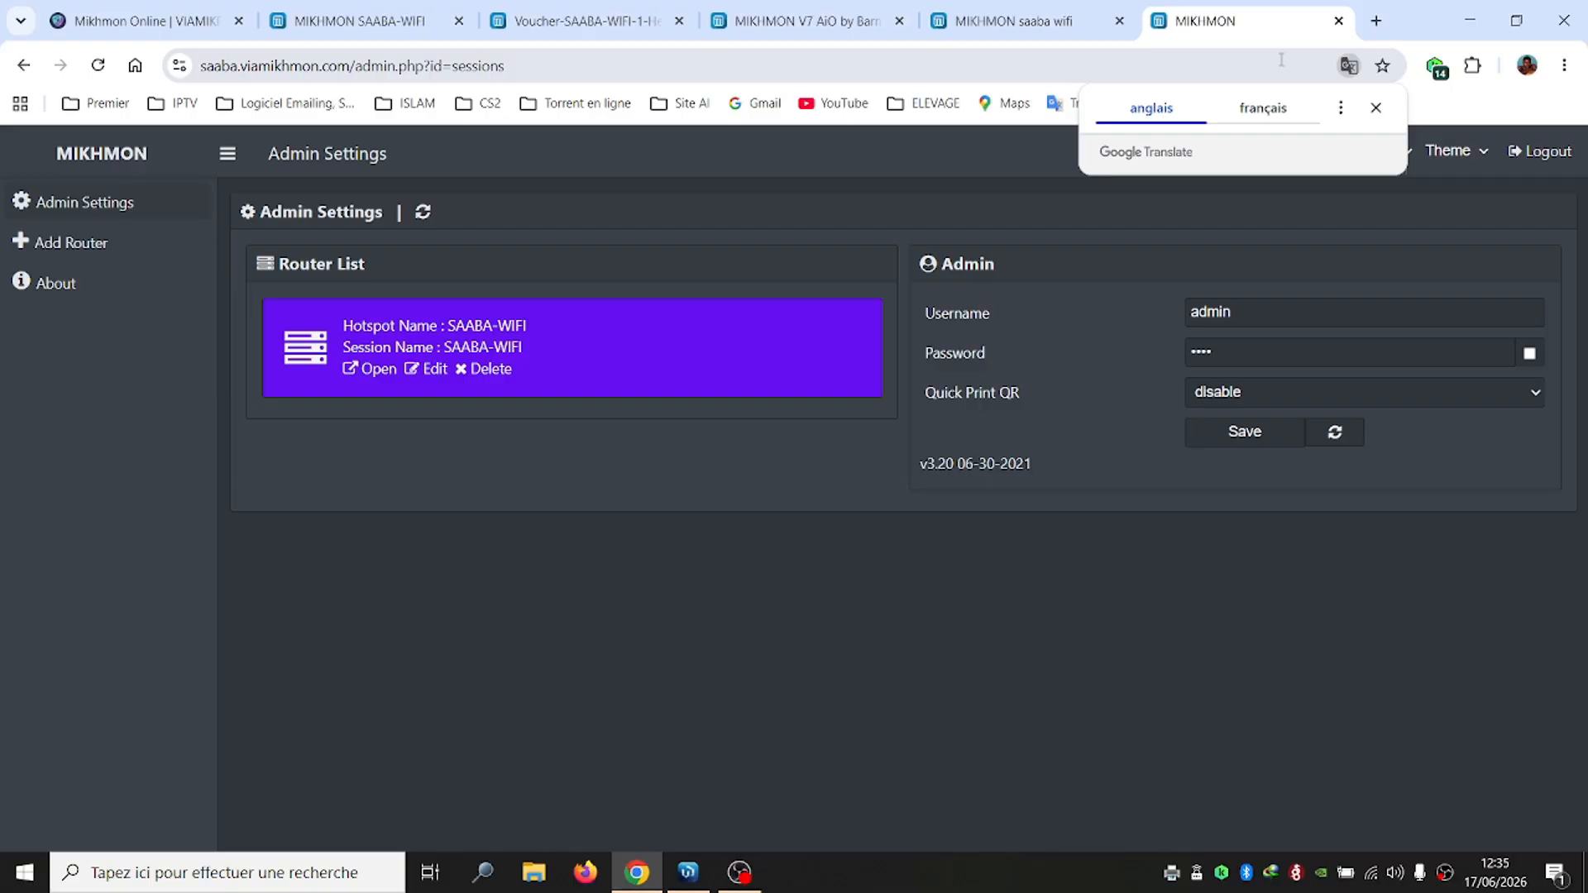
pyautogui.click(380, 377)
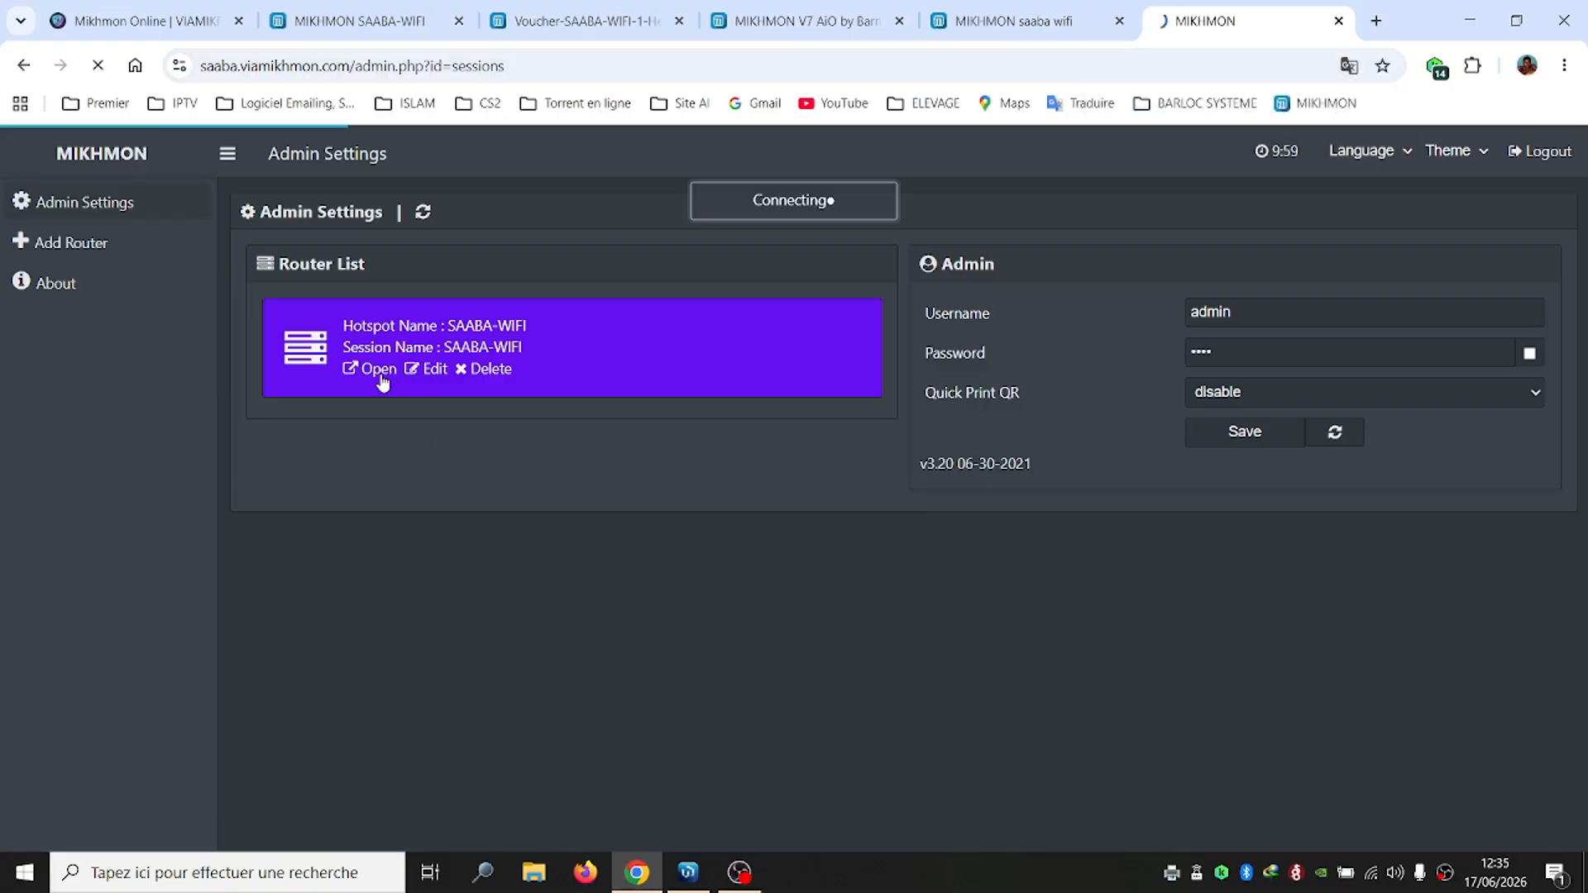